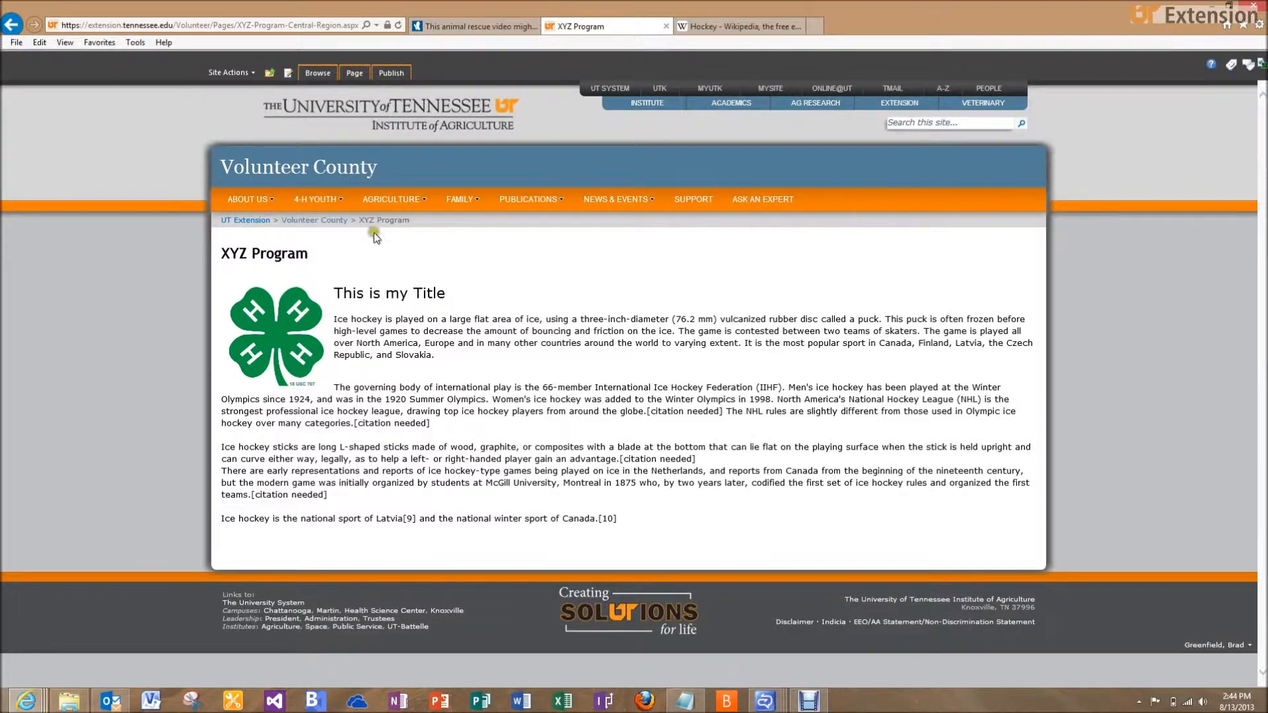
Go to 4-H YOUTH > Central Region Video Training and open the XYZ Program link under 4-H Programs
mouse_move(331, 206)
click(319, 257)
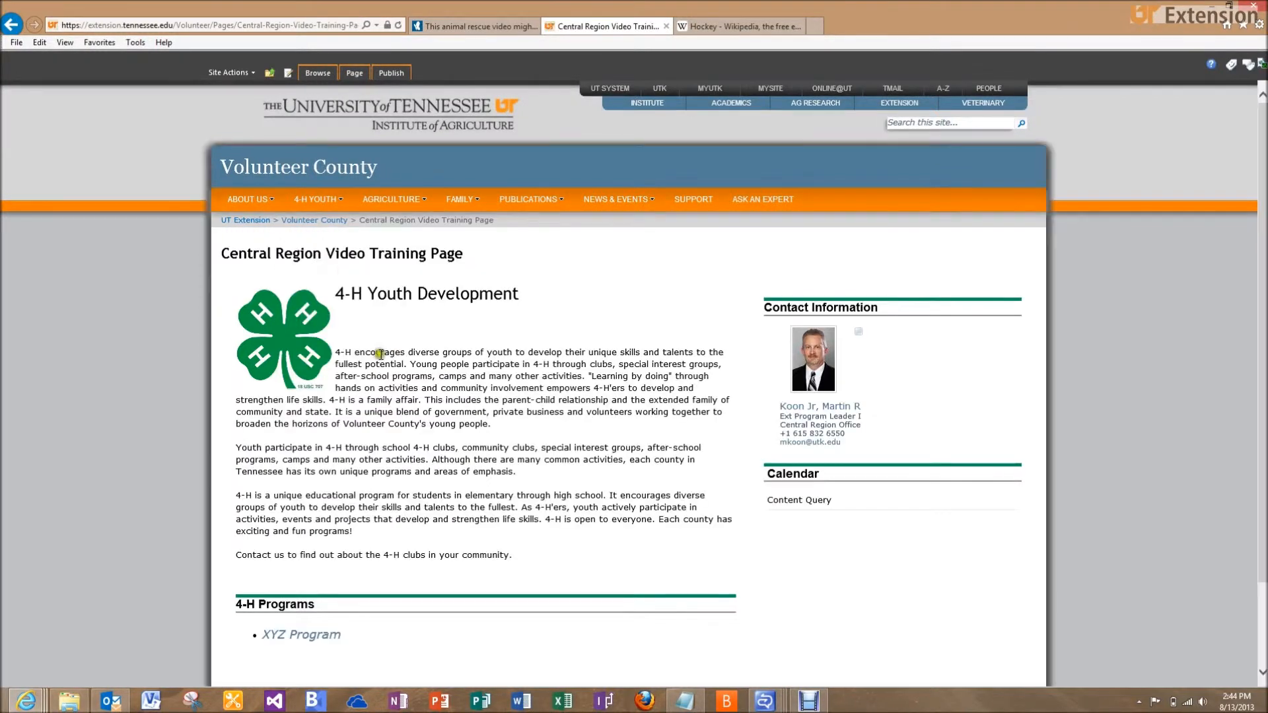
click(304, 638)
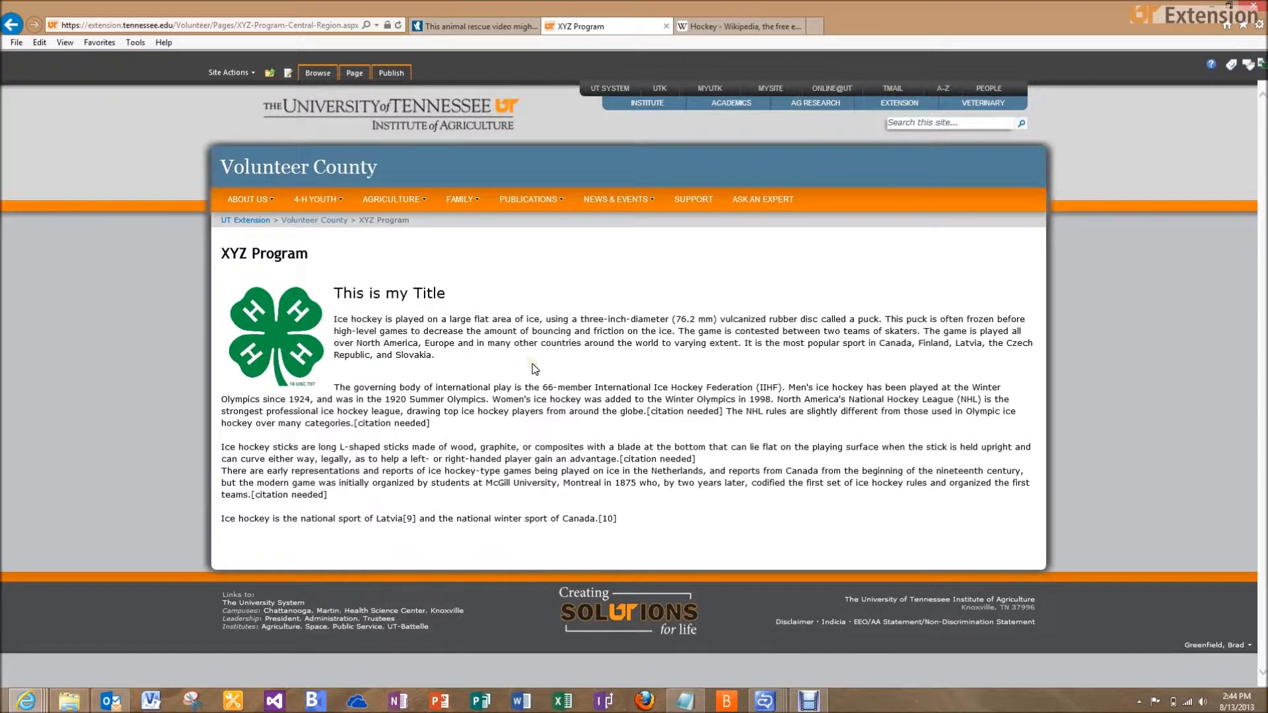
click(604, 373)
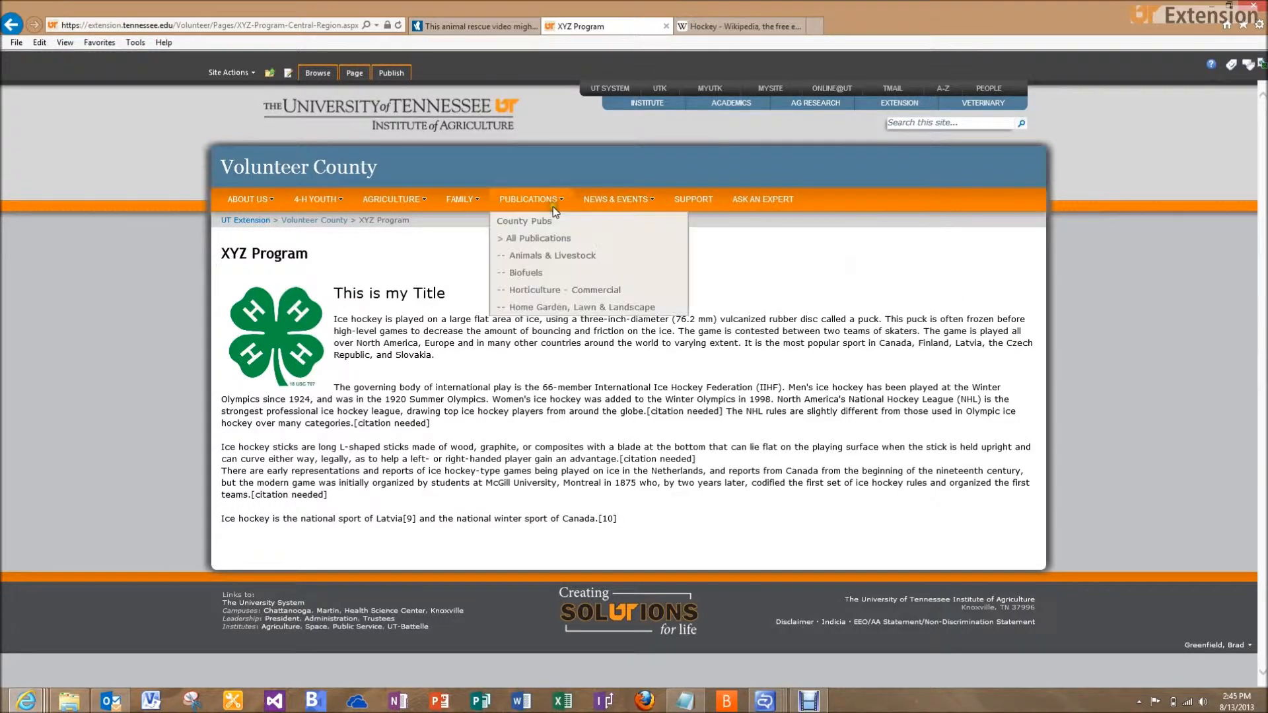
Open the Documents library from View All Site Content
click(251, 74)
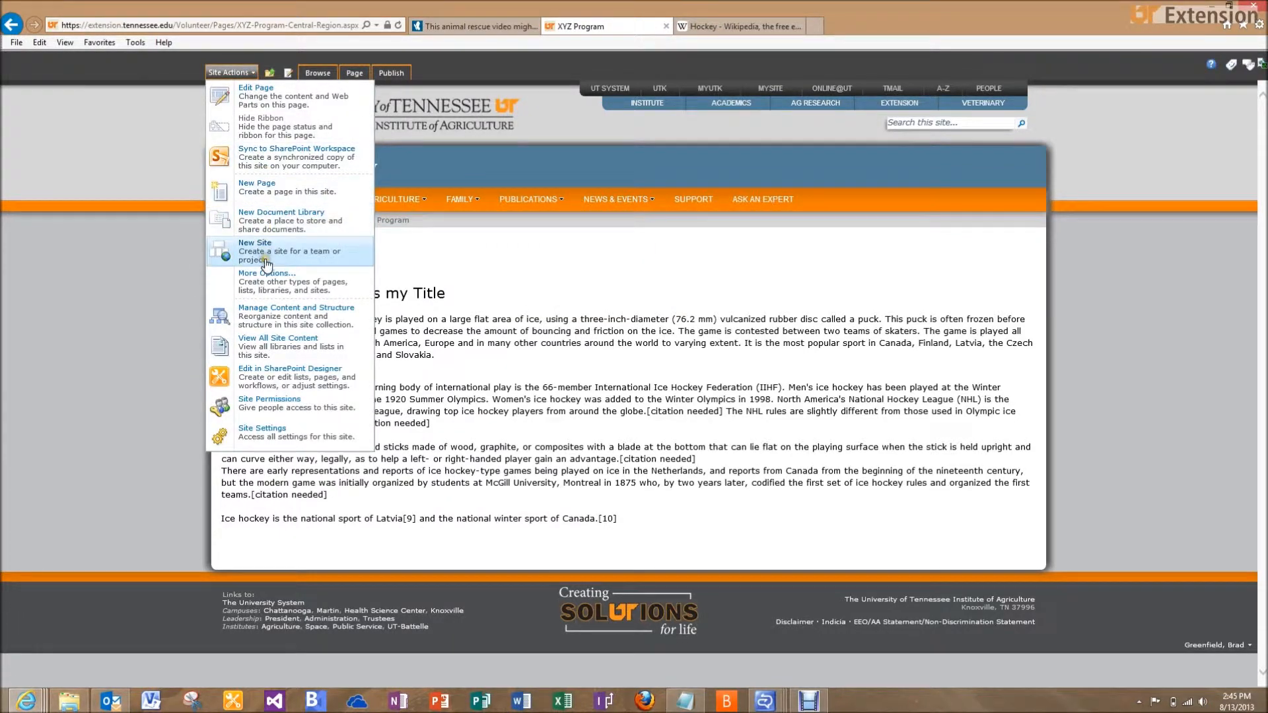
click(266, 345)
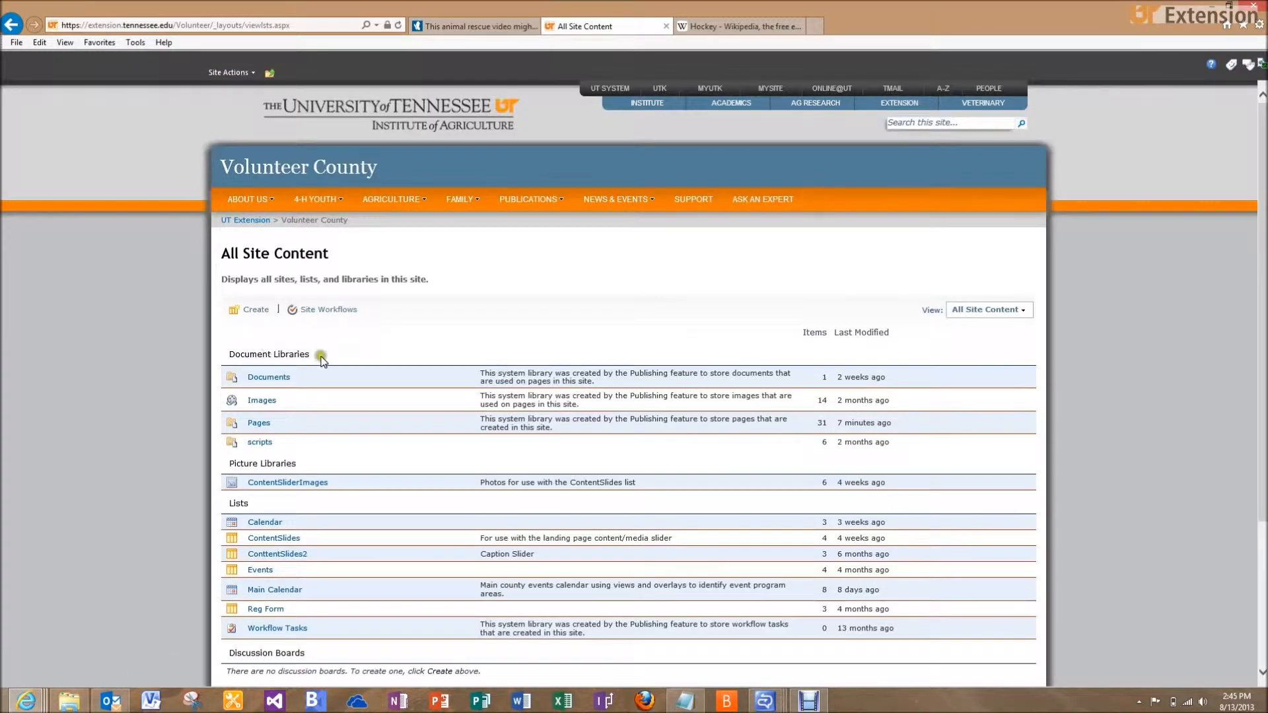
click(284, 382)
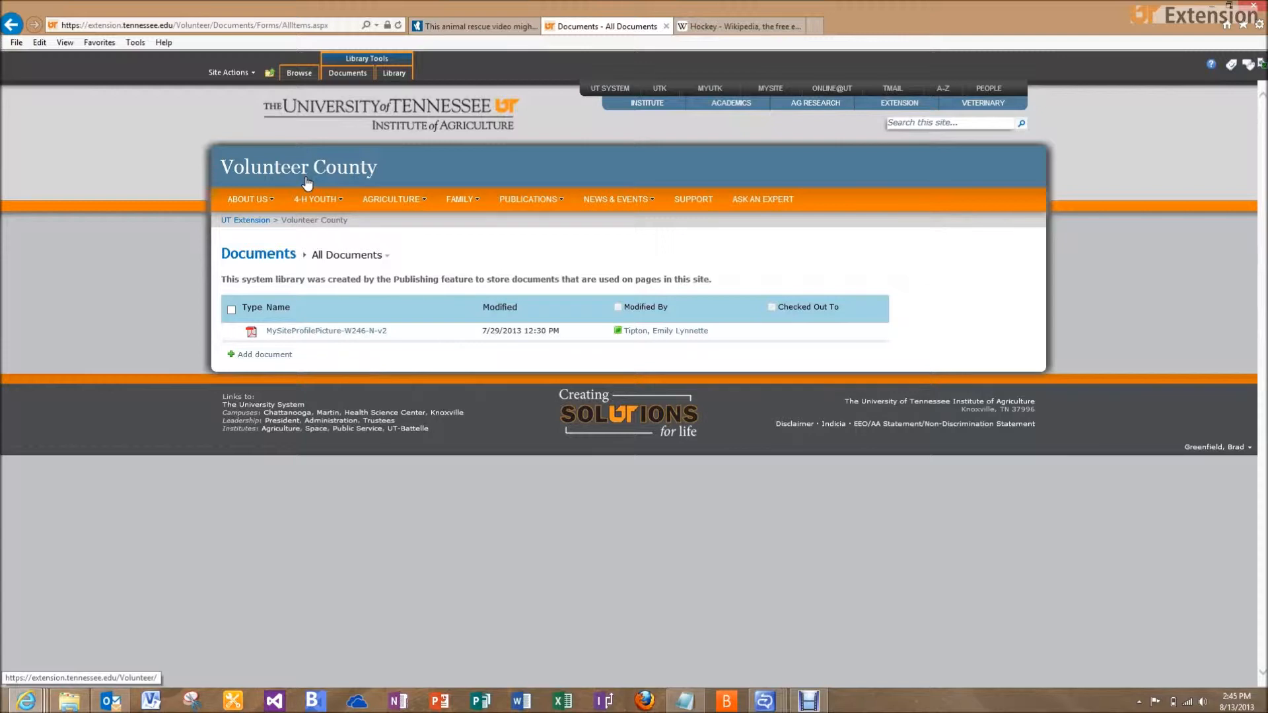
Create three new folders named Central Region, Western Region and Eastern Region
click(342, 78)
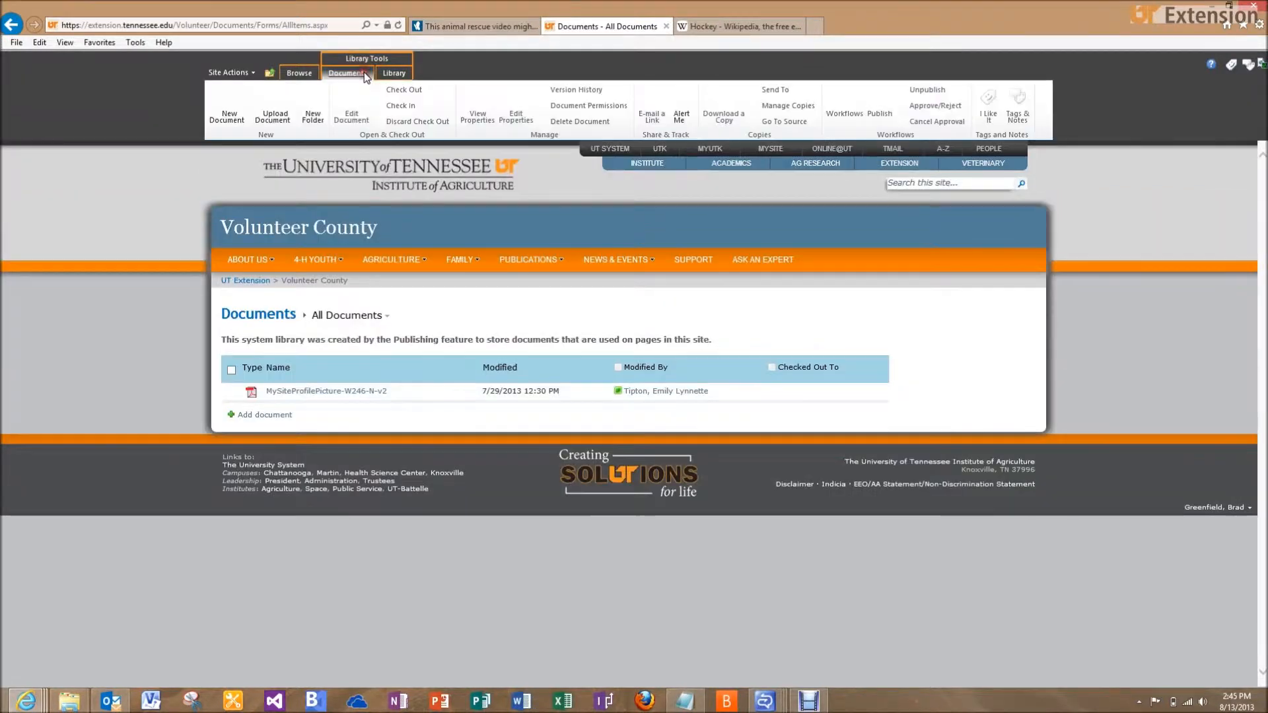
click(317, 110)
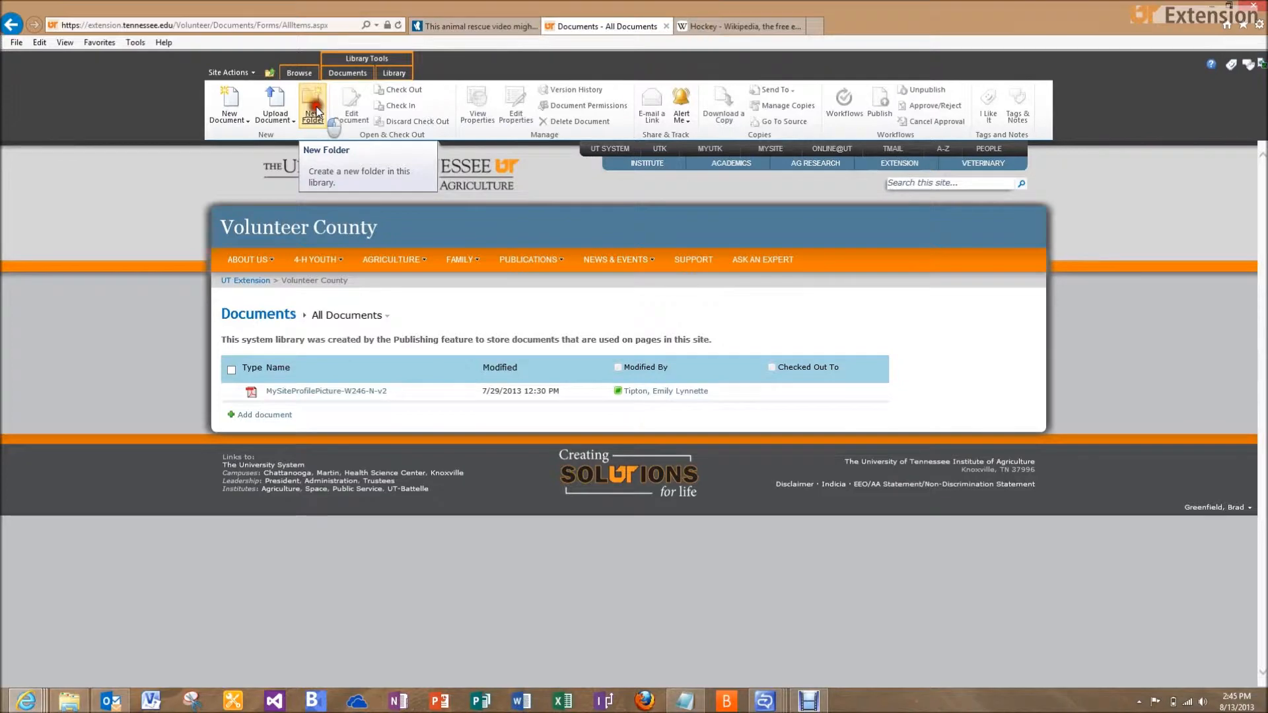
text(Center)
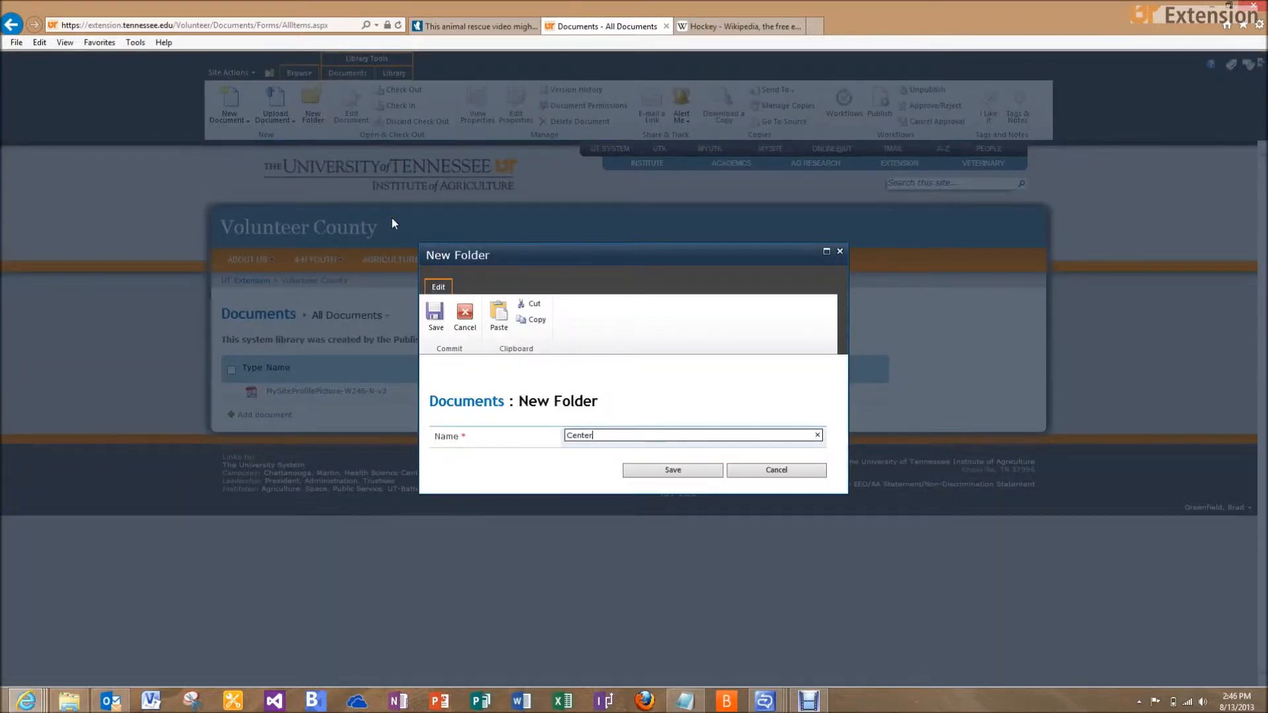
key(BackSpace)
key(BackSpace)
text(ral Region)
click(640, 469)
click(313, 105)
text(W)
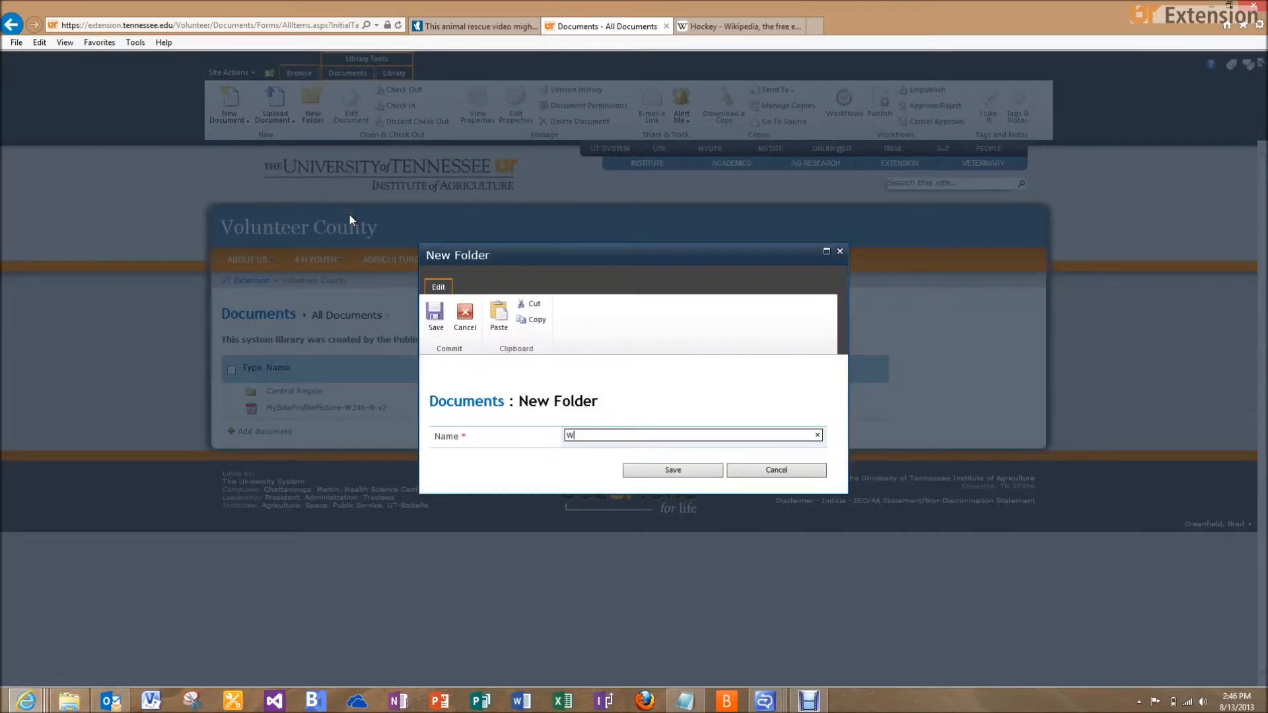
text(estern Region)
click(630, 468)
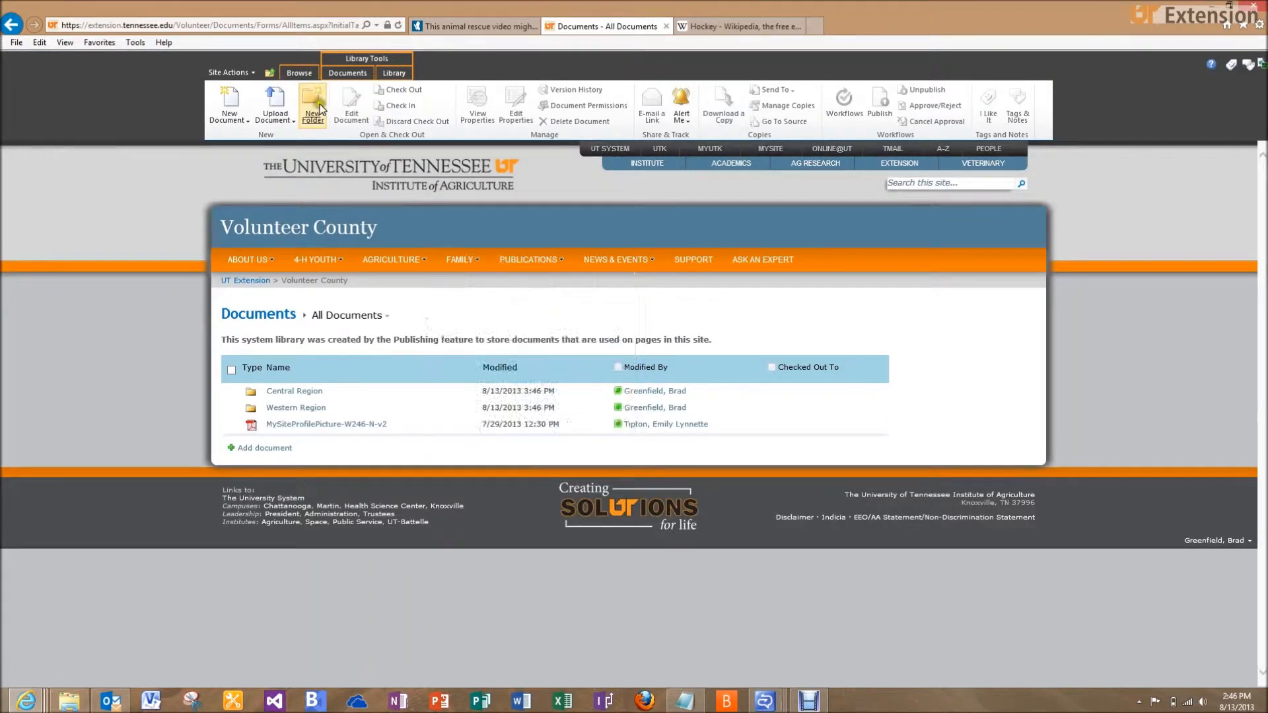
click(312, 102)
text(Eastern Region)
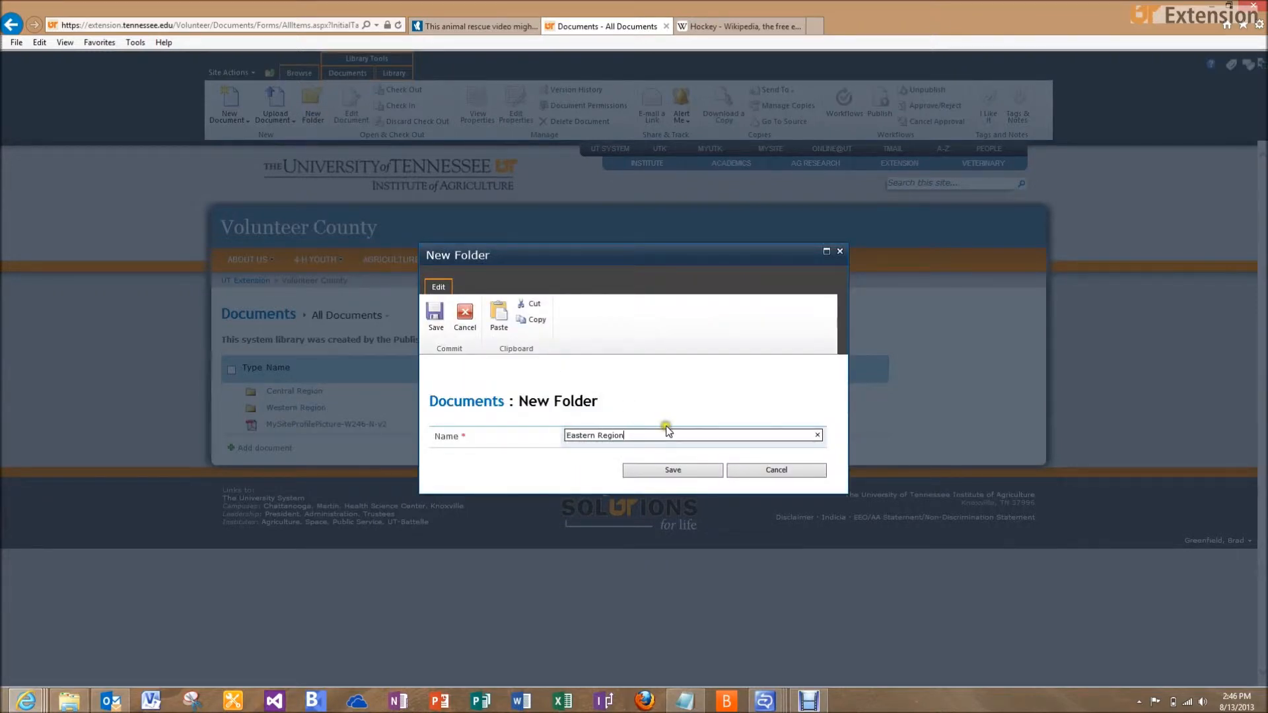
click(667, 468)
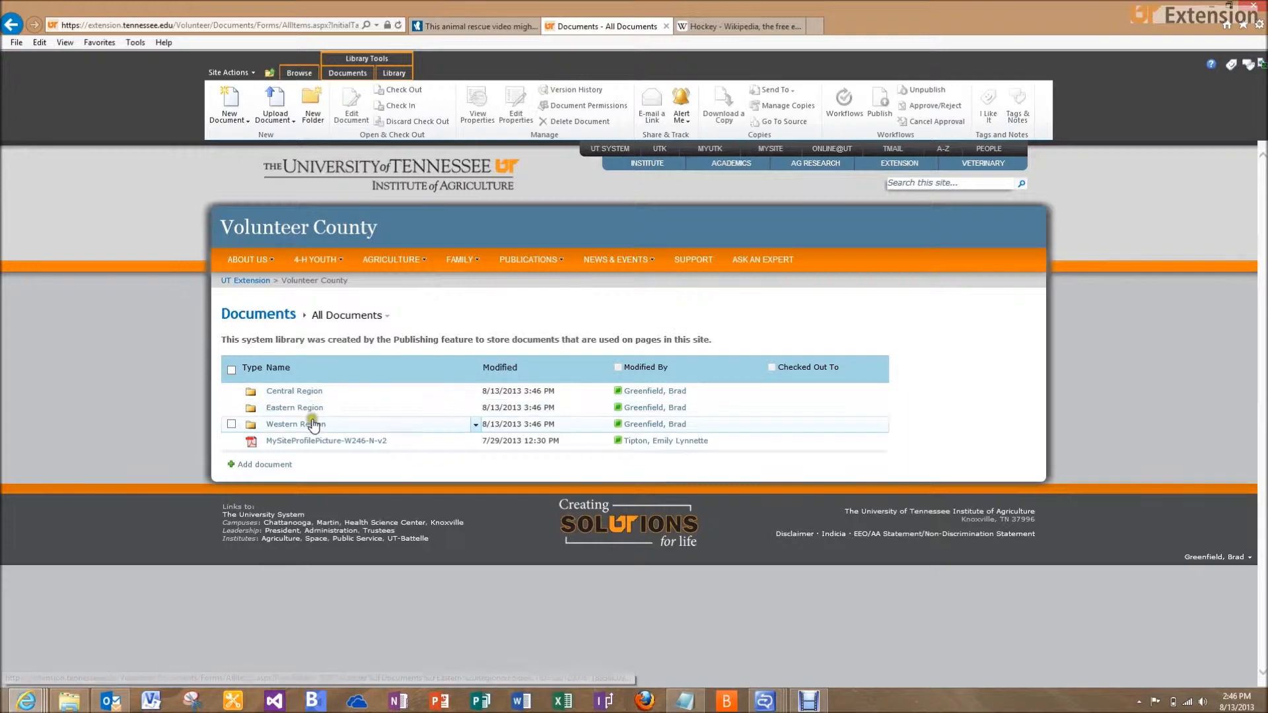
Inside the Central Region folder, create a new folder named XYZ Program
click(294, 391)
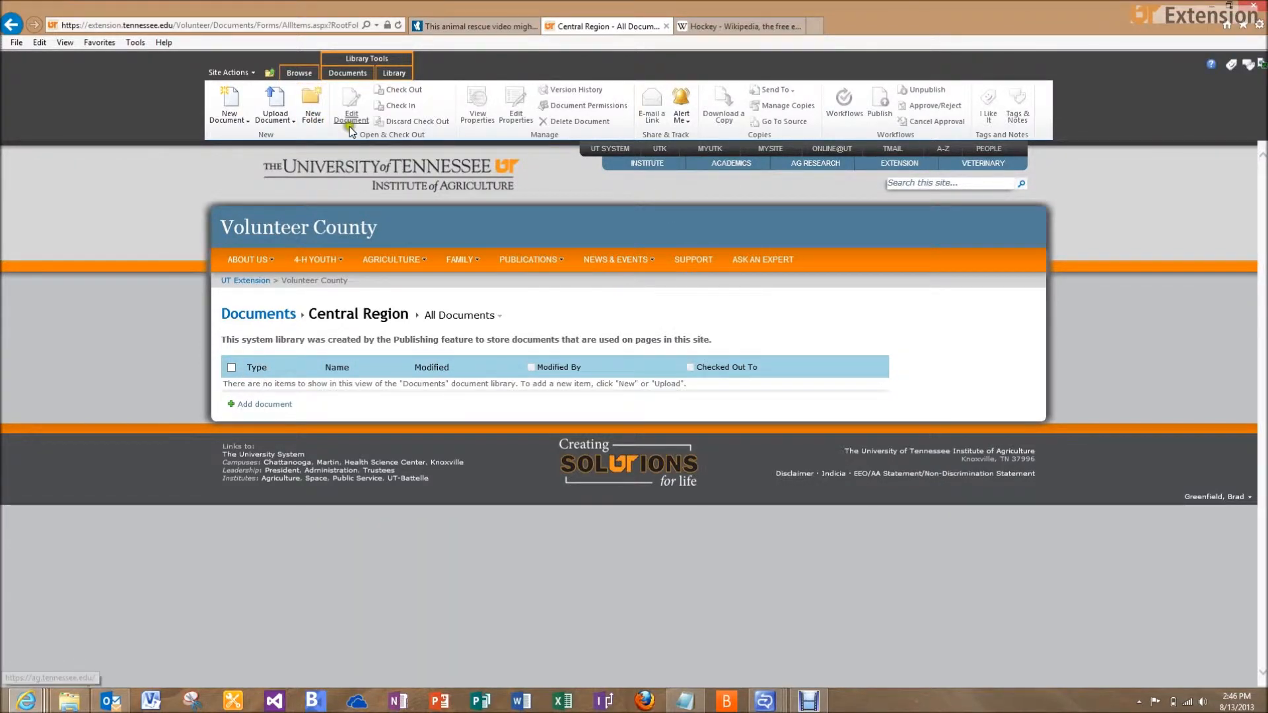
click(307, 104)
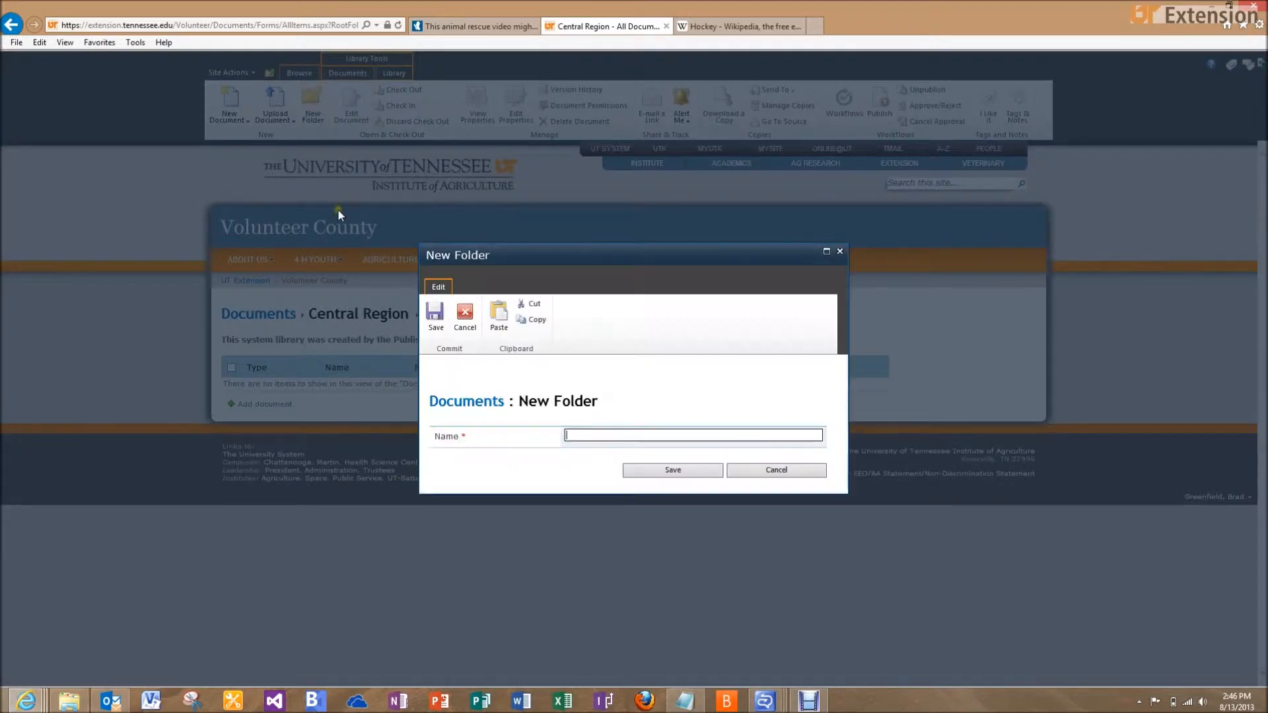
text(XYZ Program)
click(641, 466)
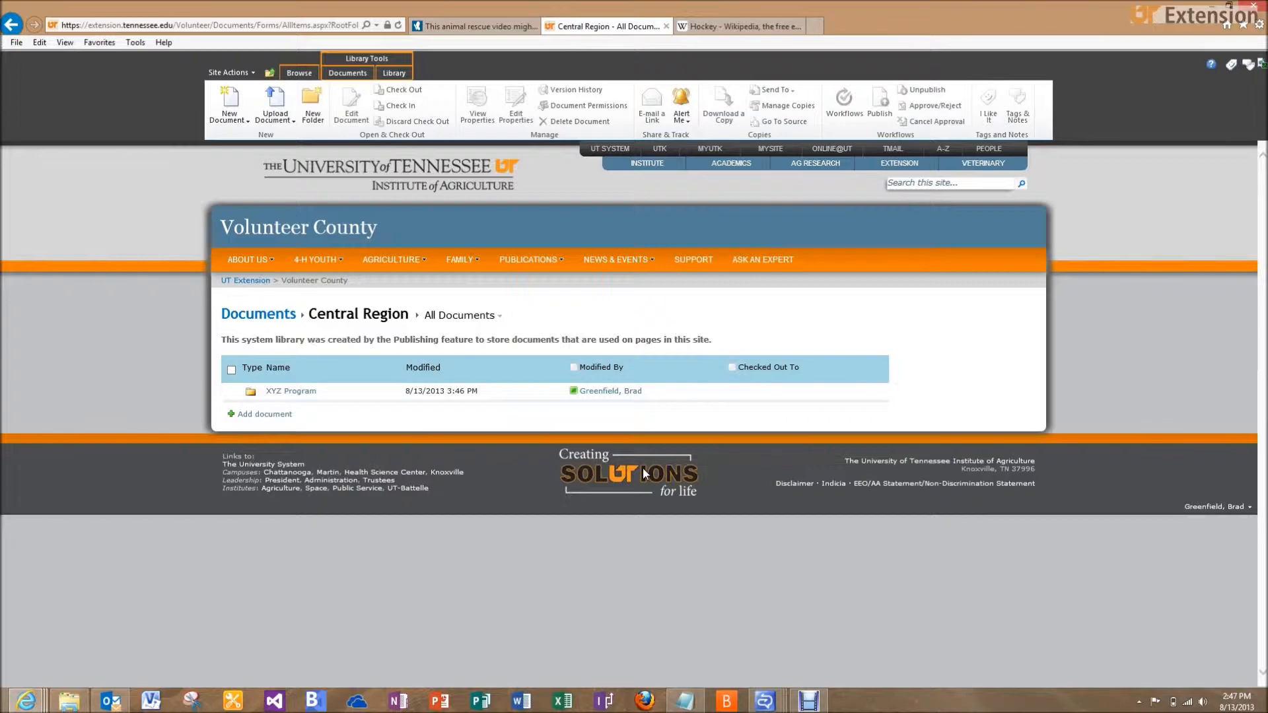
Upload XYZ Program_rules.pdf from the Desktop into the XYZ Program folder
click(297, 391)
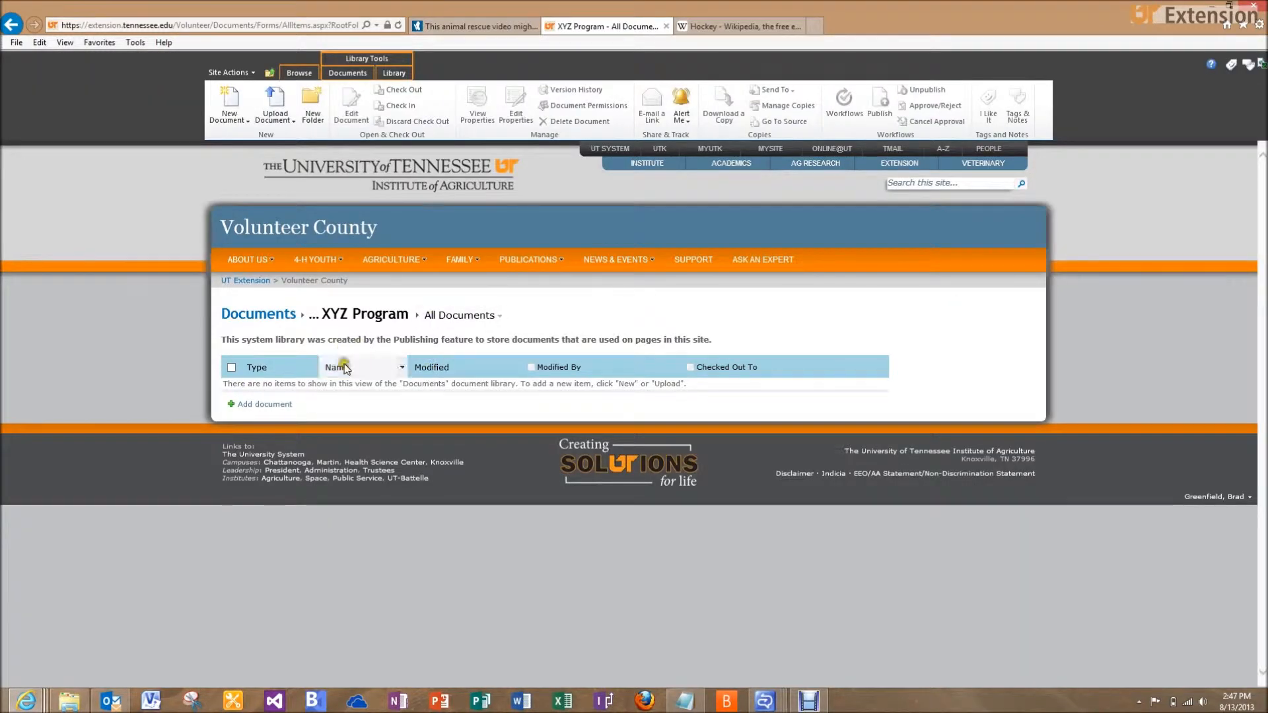
click(270, 405)
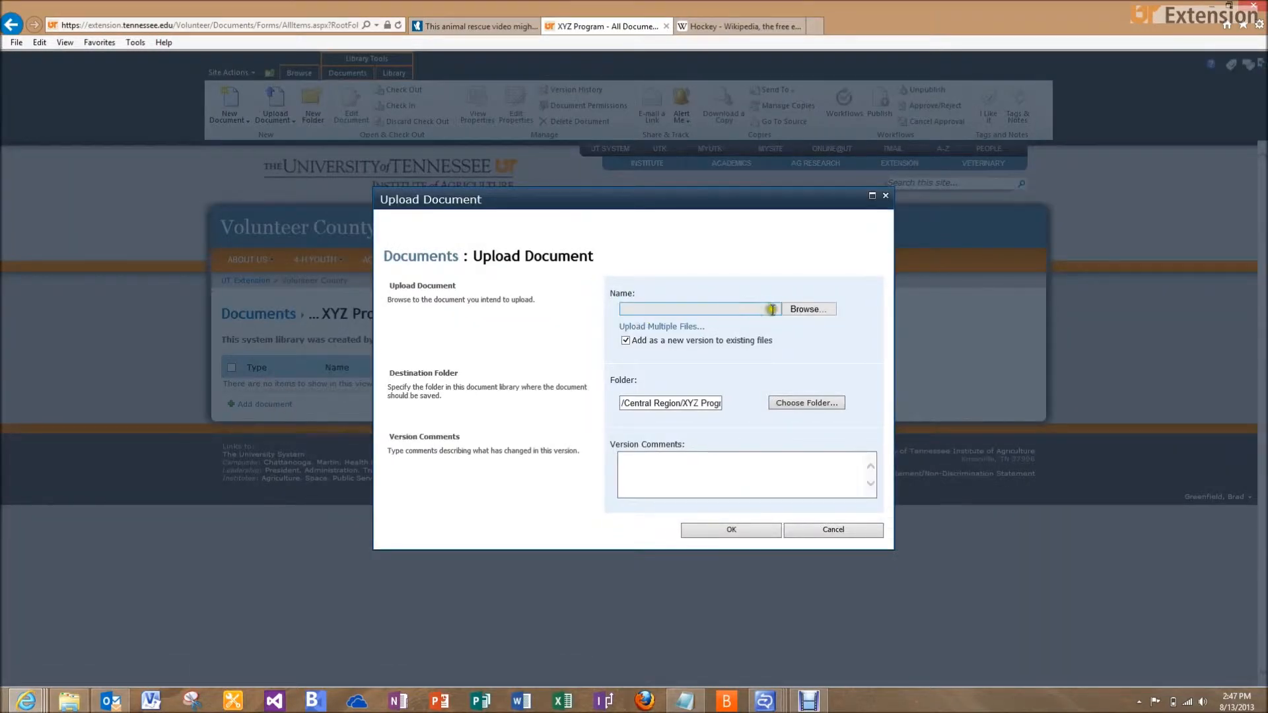
click(796, 314)
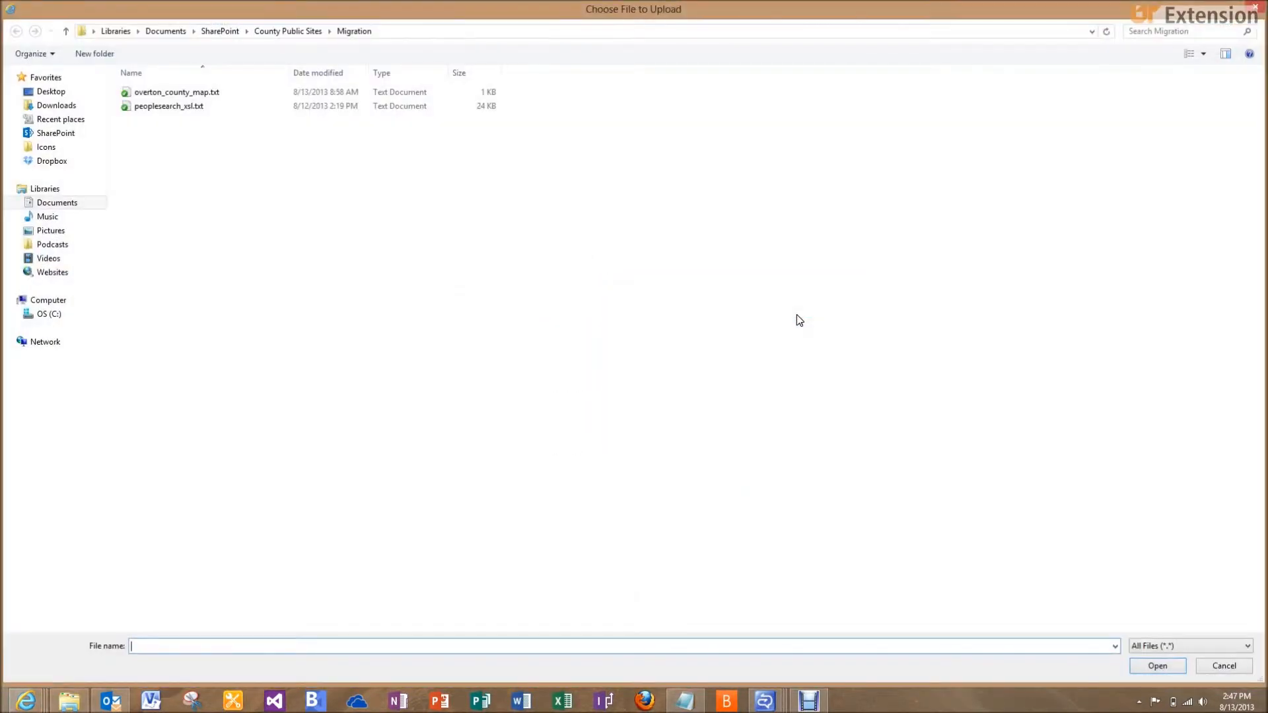
click(50, 92)
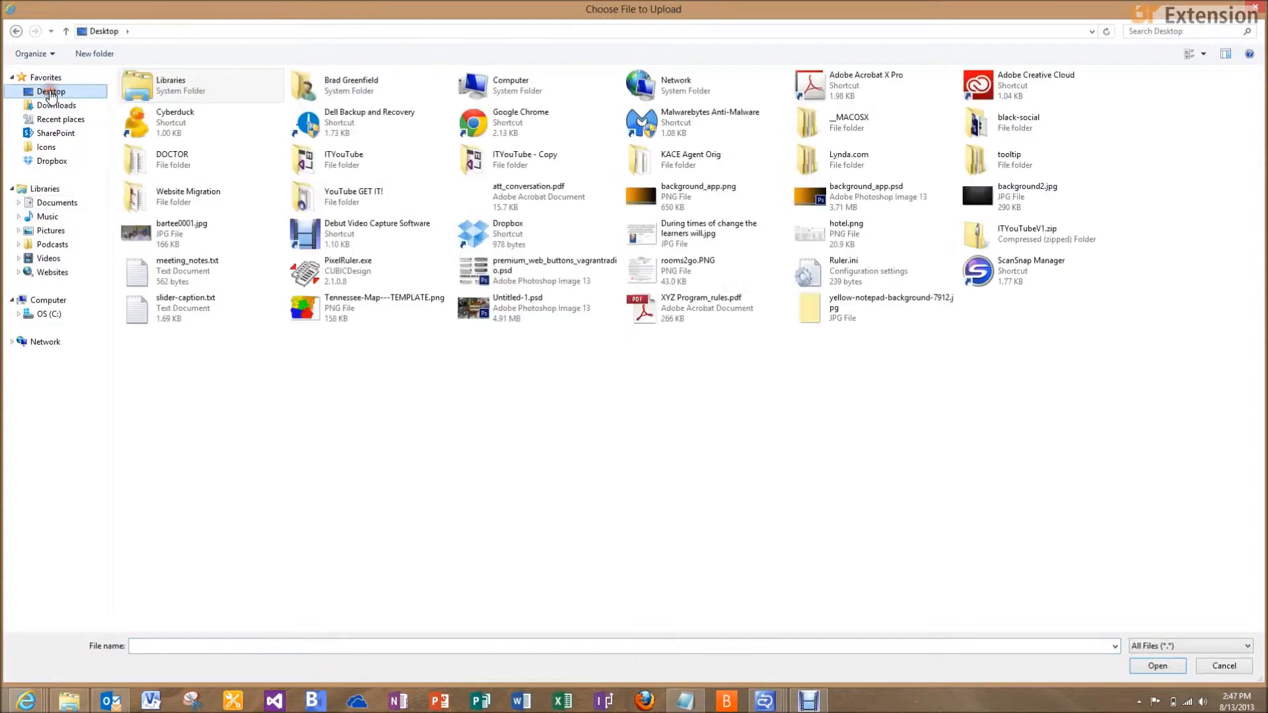
click(575, 306)
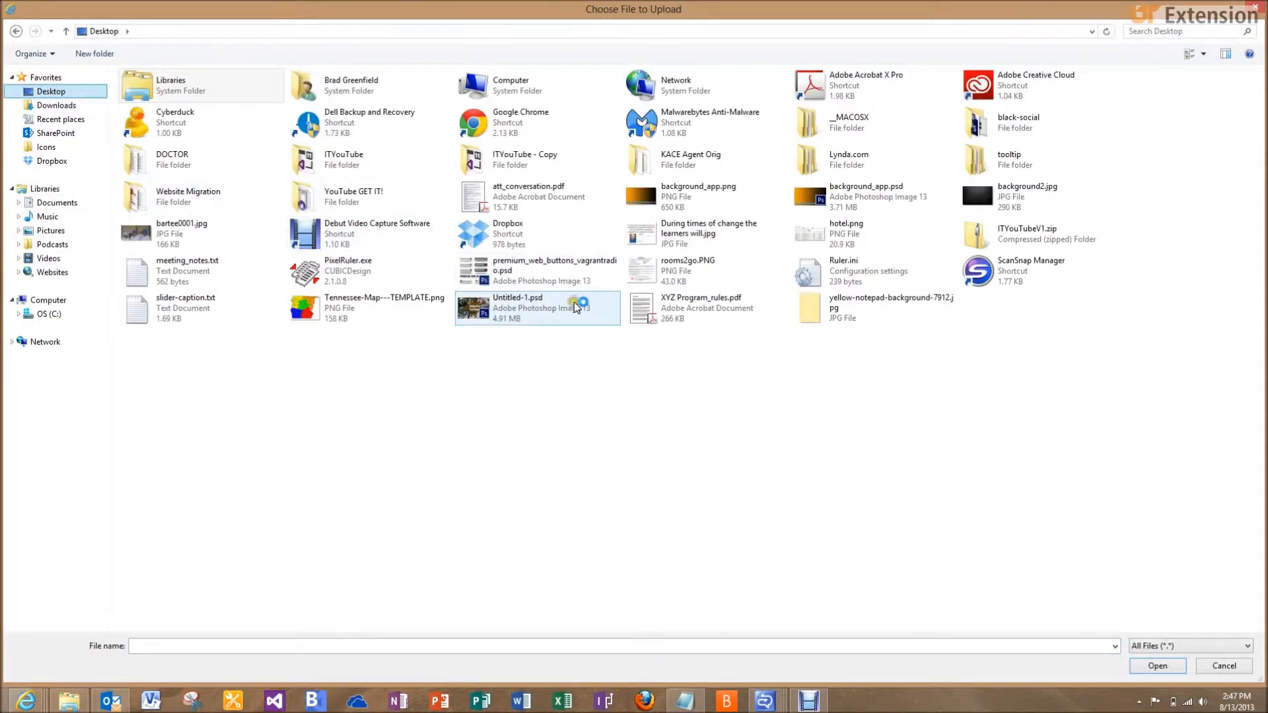
click(672, 322)
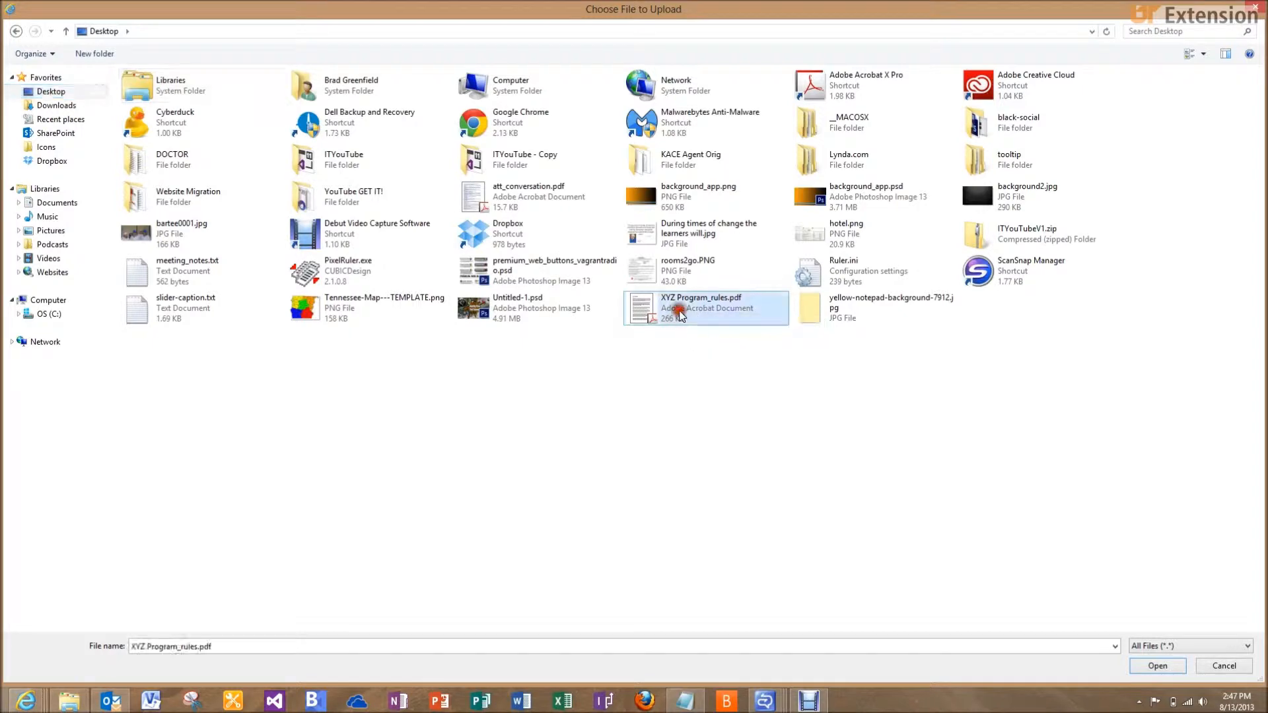
click(1138, 667)
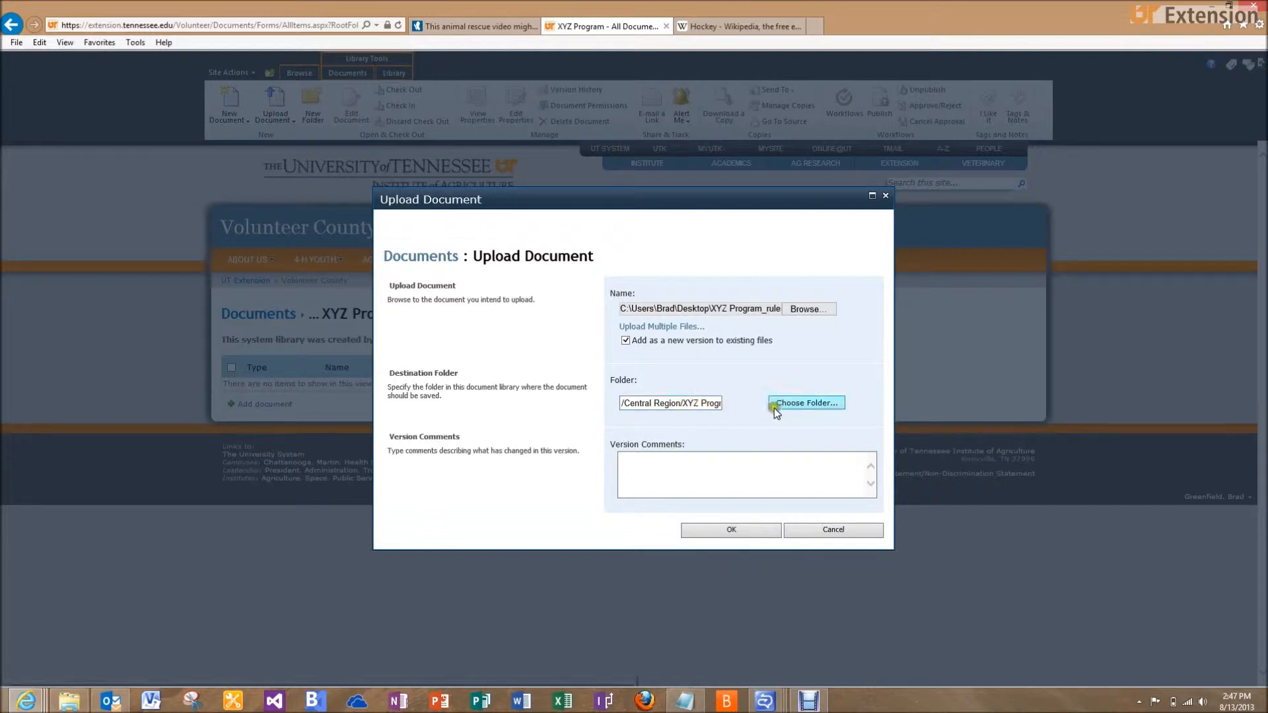
click(732, 529)
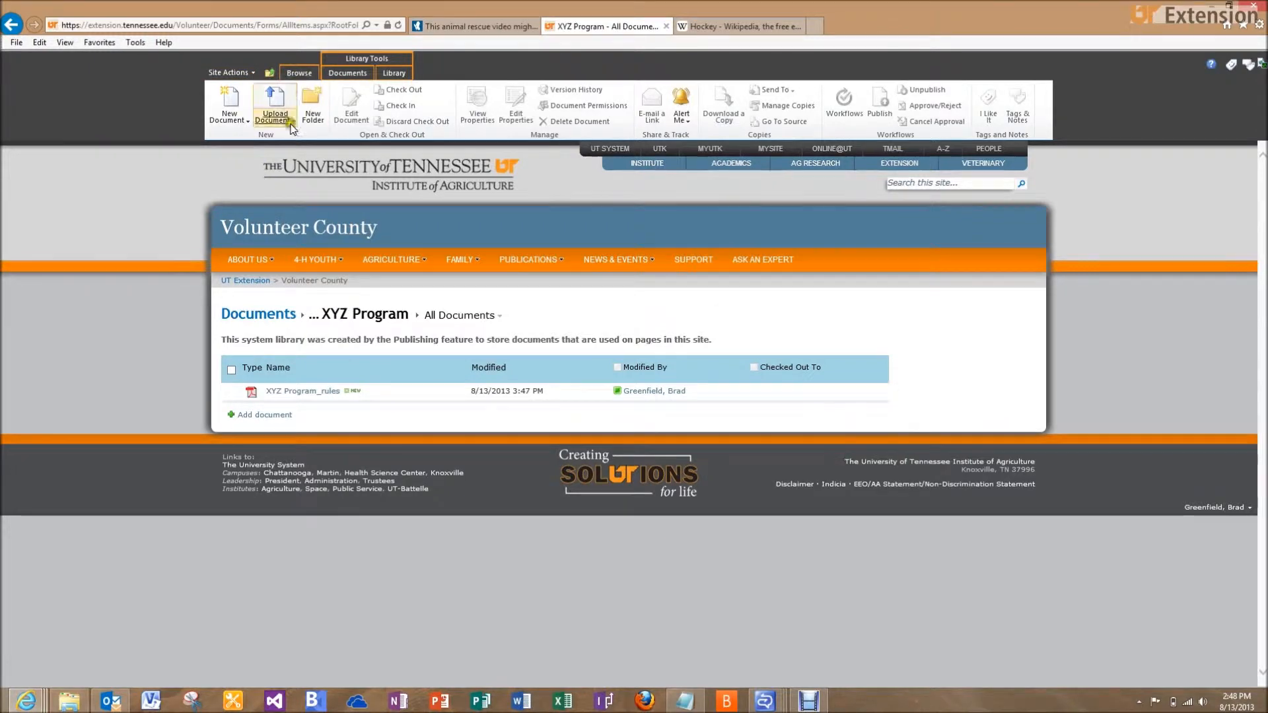
Navigate back to the XYZ Program page via 4-H YOUTH > Central Region Video Training
click(298, 74)
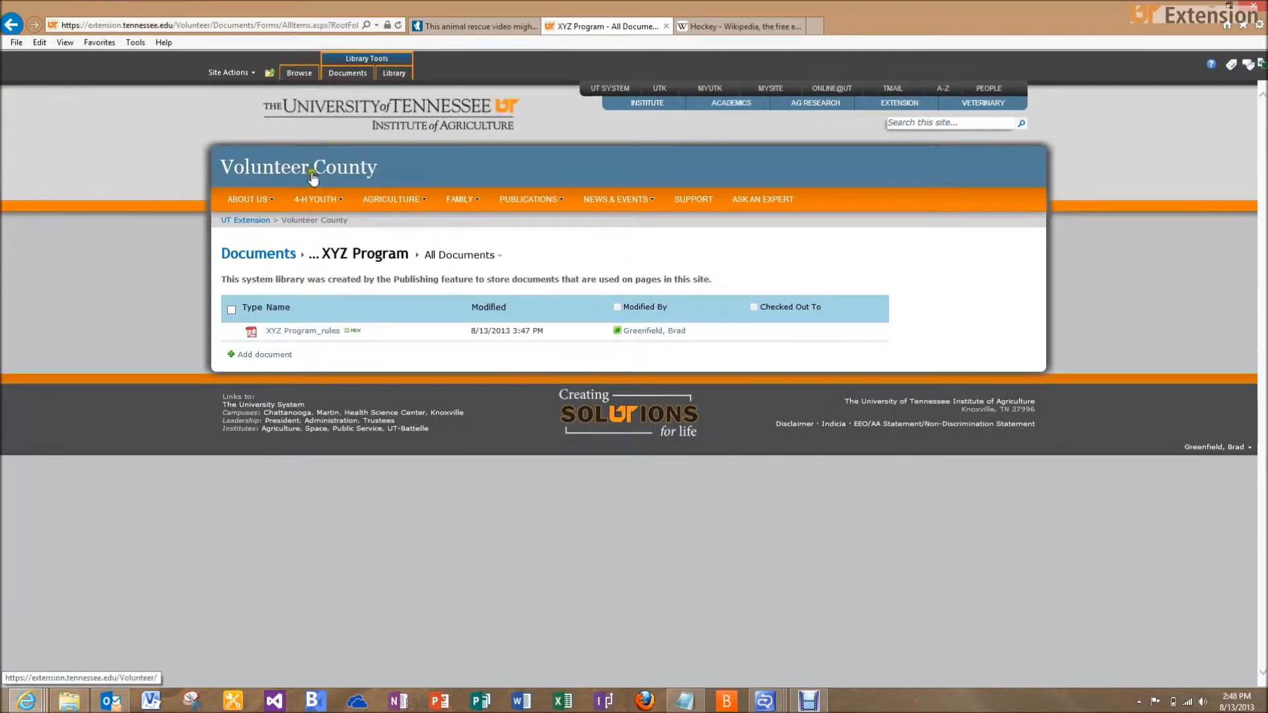
mouse_move(315, 198)
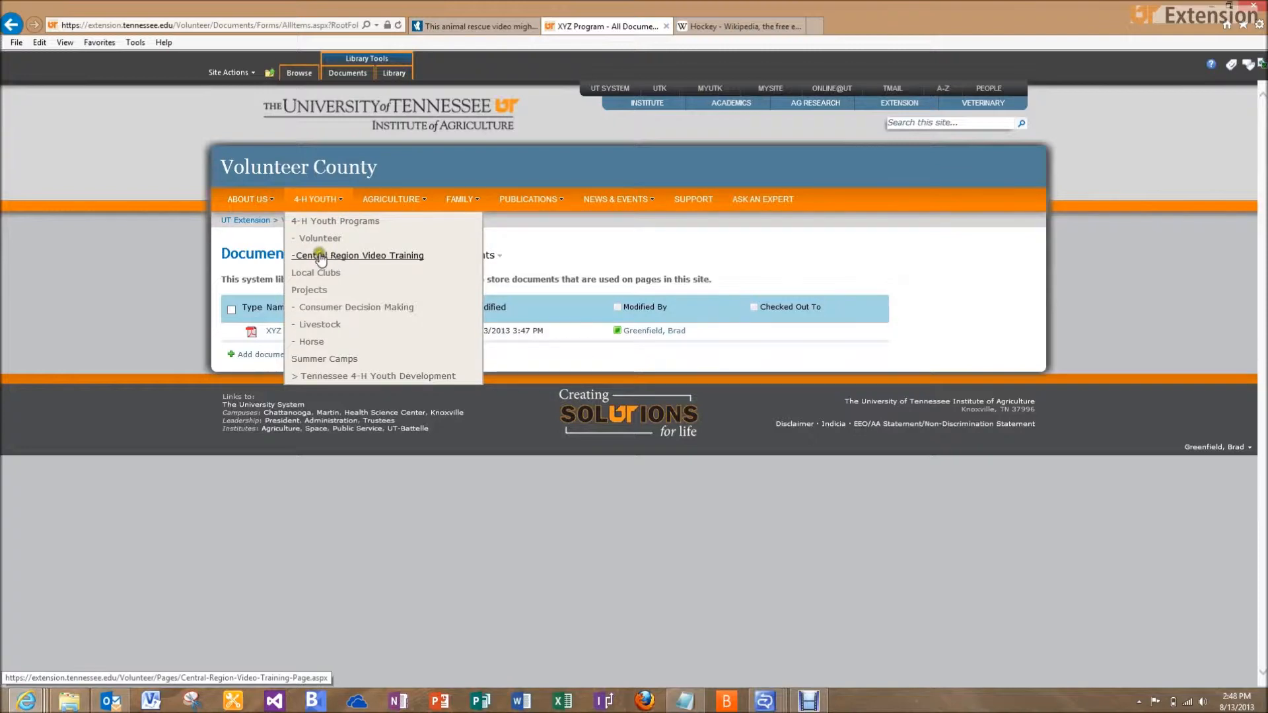
click(360, 257)
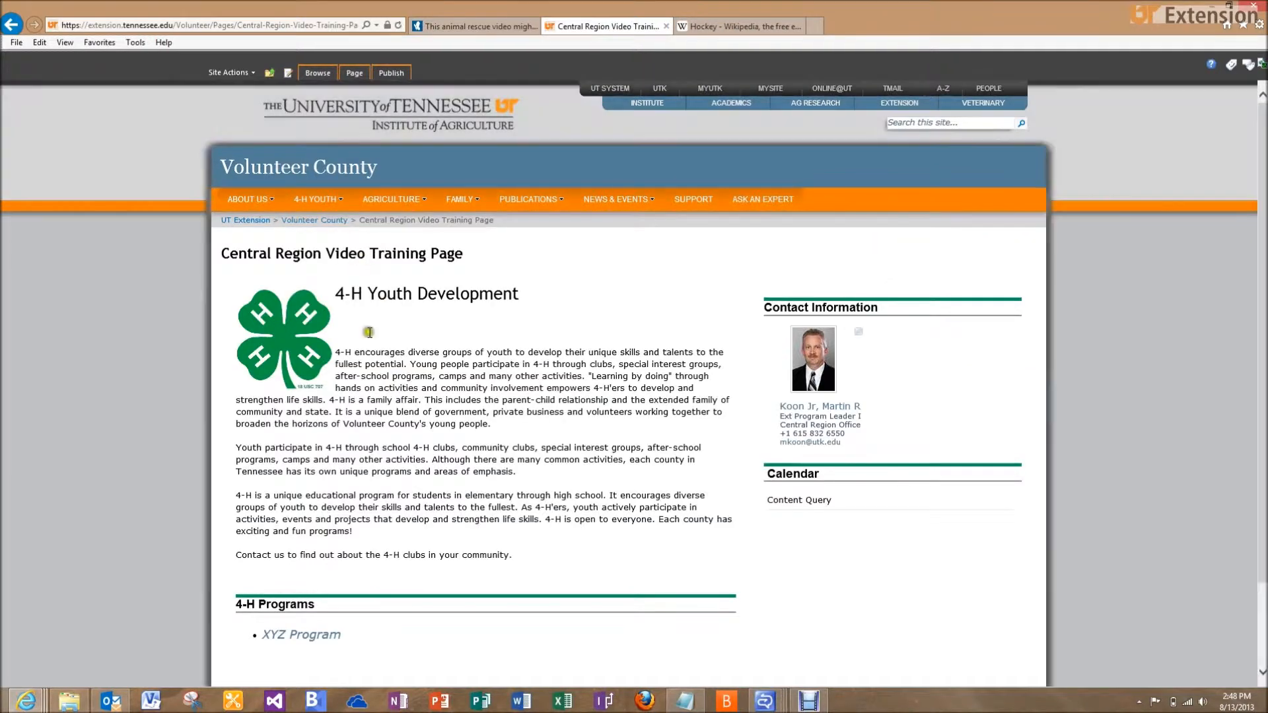
scroll(356, 380, down, 3)
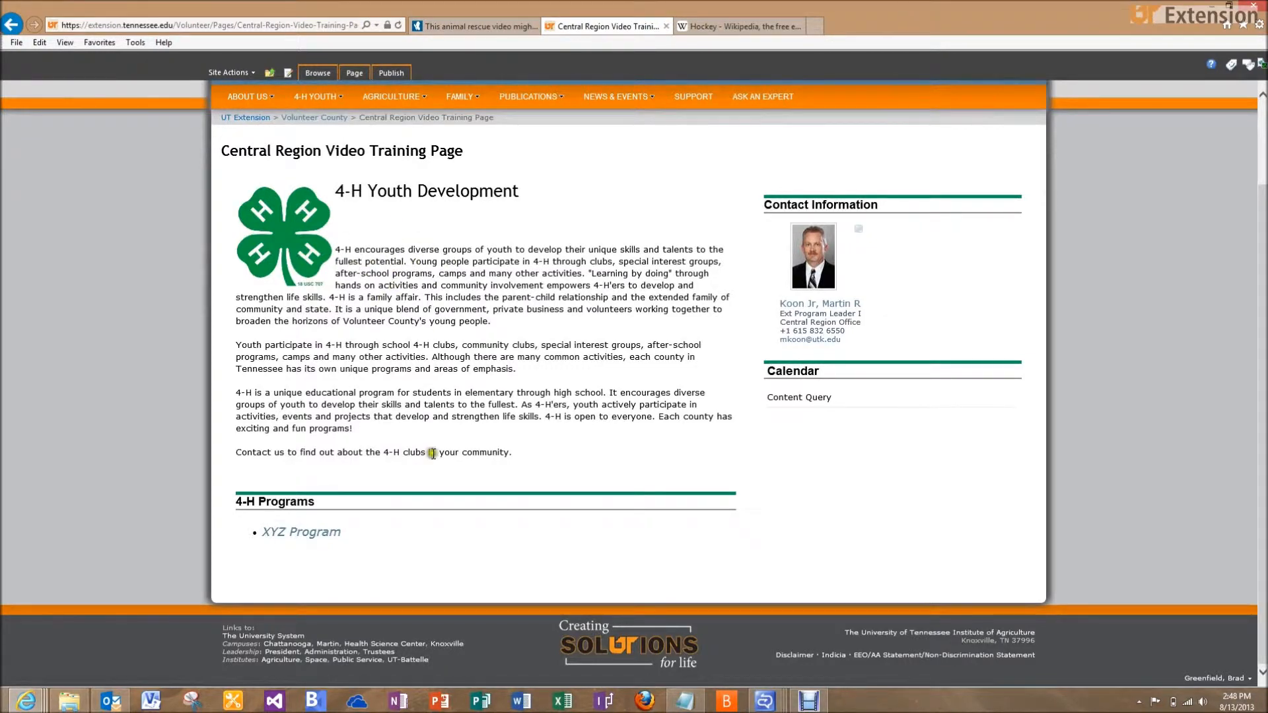
click(332, 535)
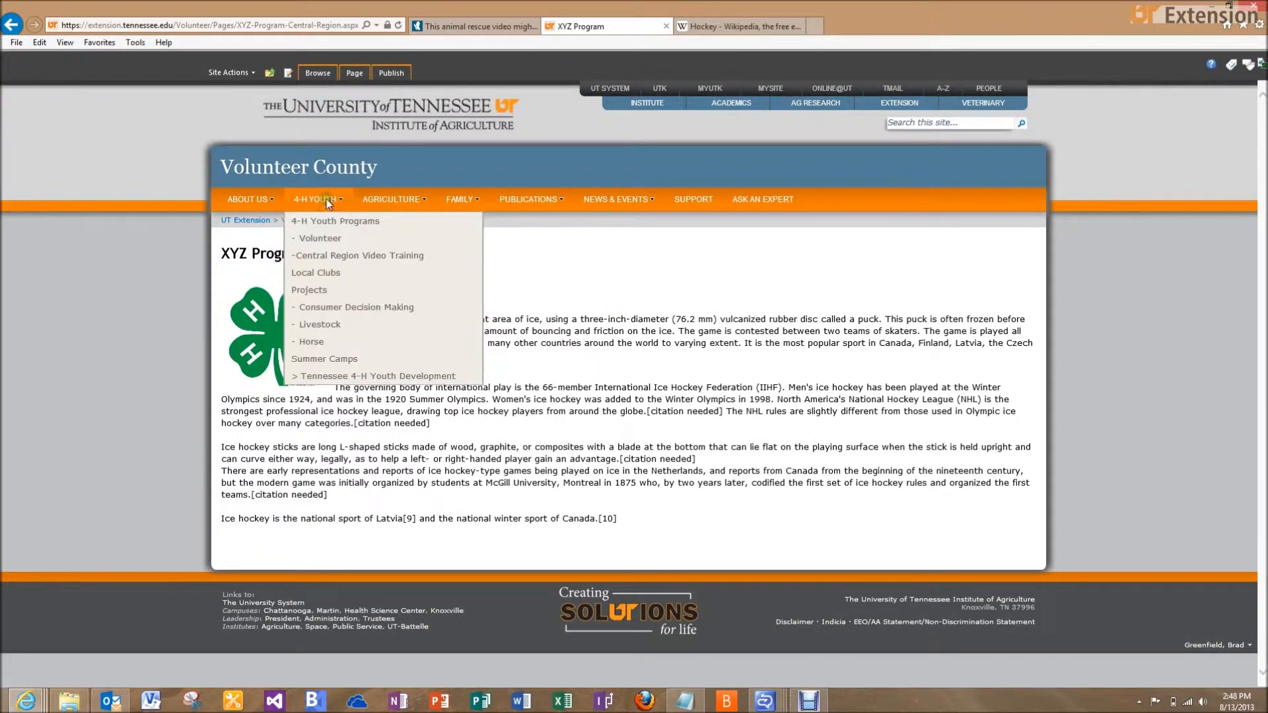
click(252, 74)
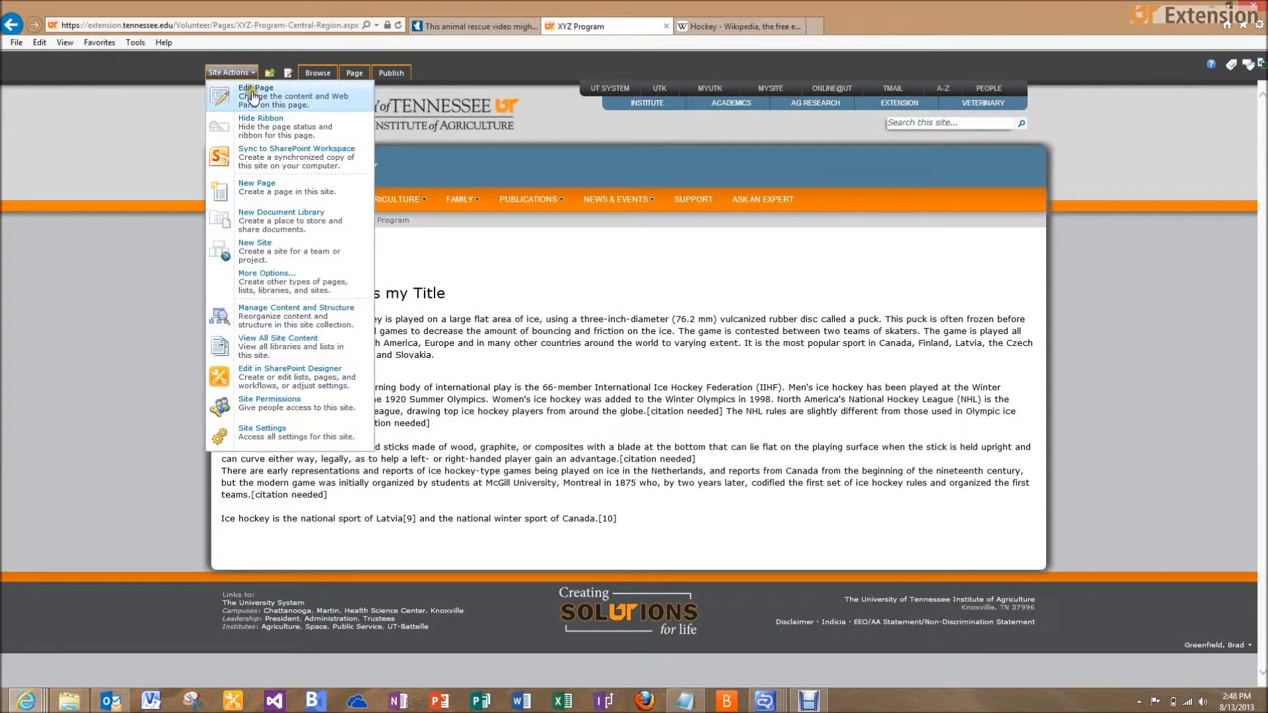
Switch the XYZ Program page into edit mode and show the Page Layout options
click(252, 95)
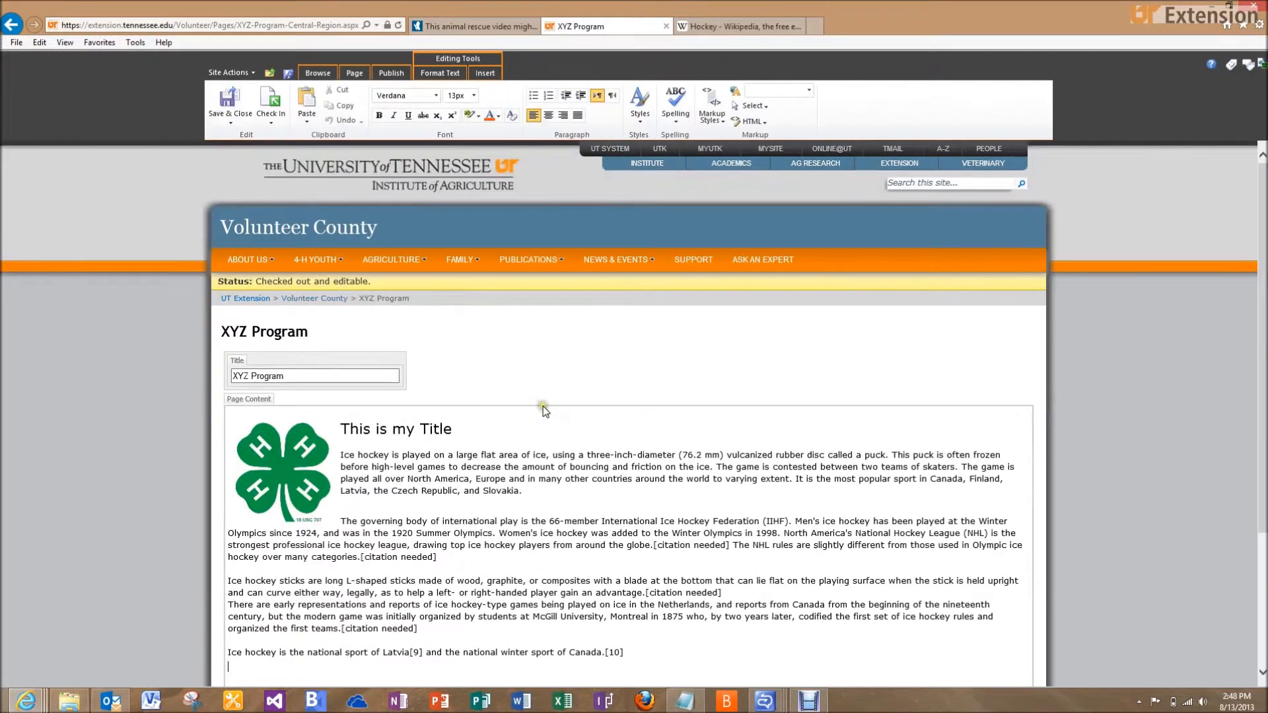
scroll(543, 406, down, 2)
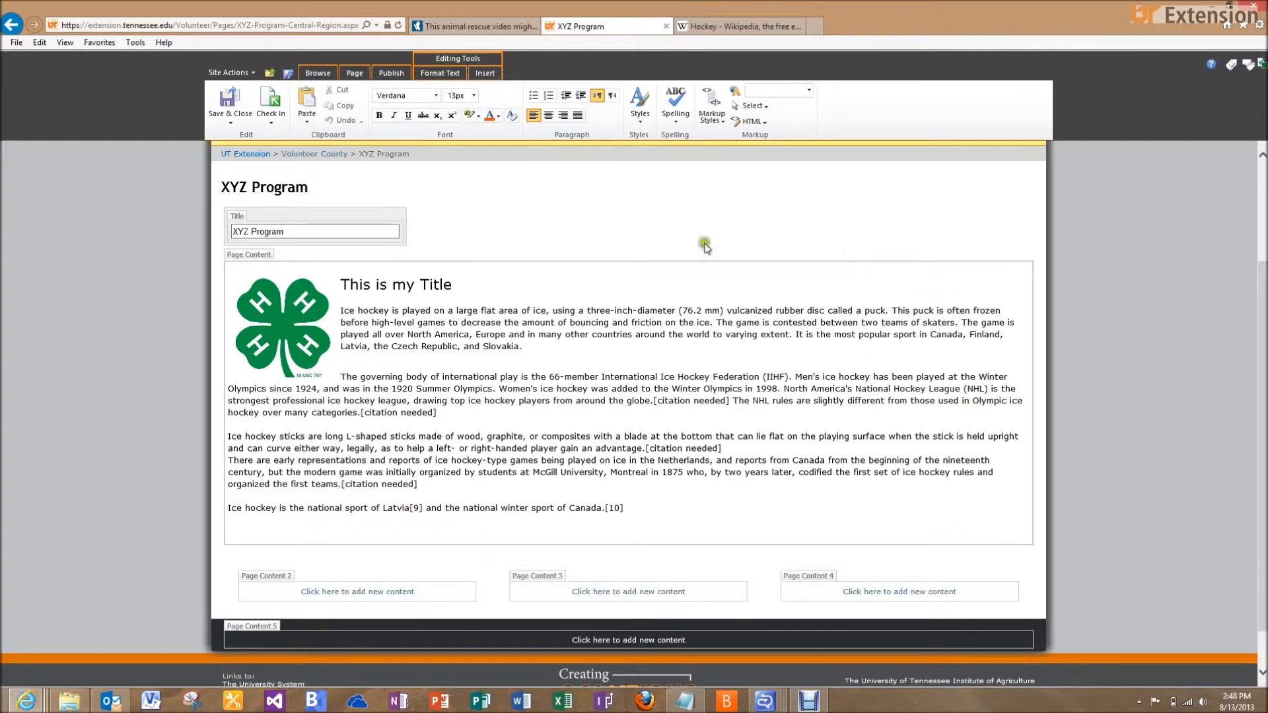
click(355, 76)
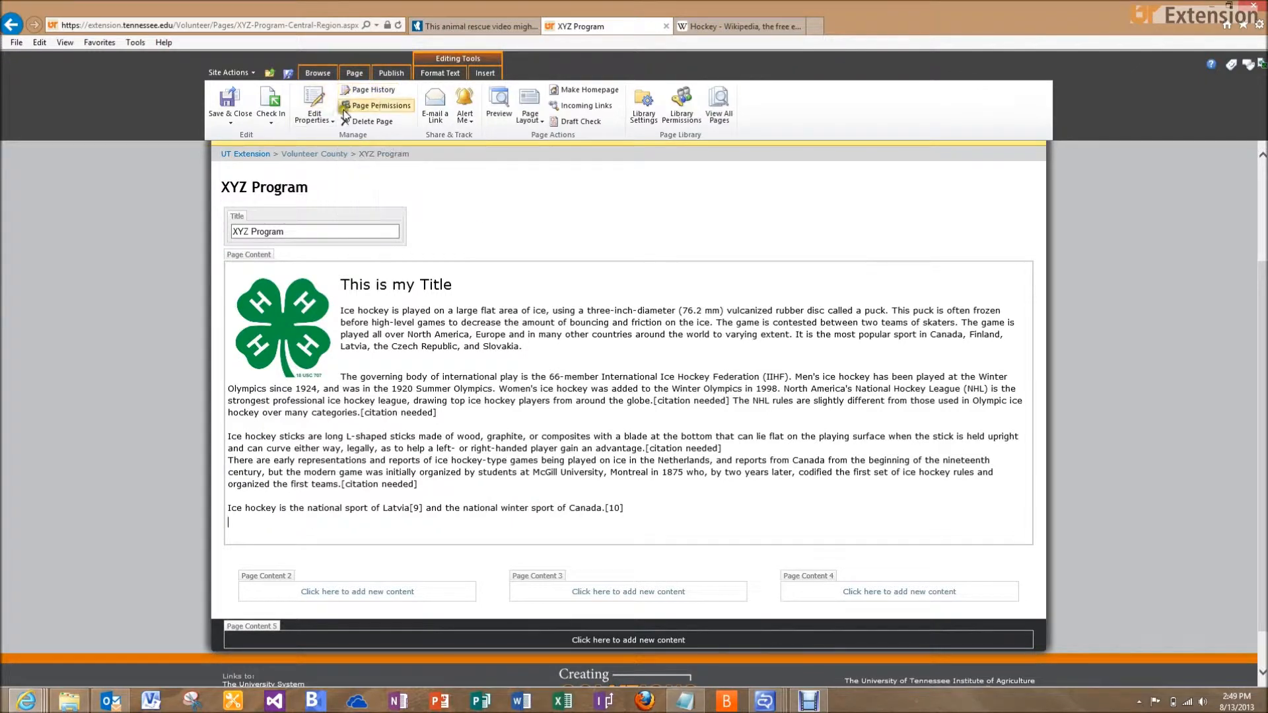
click(529, 109)
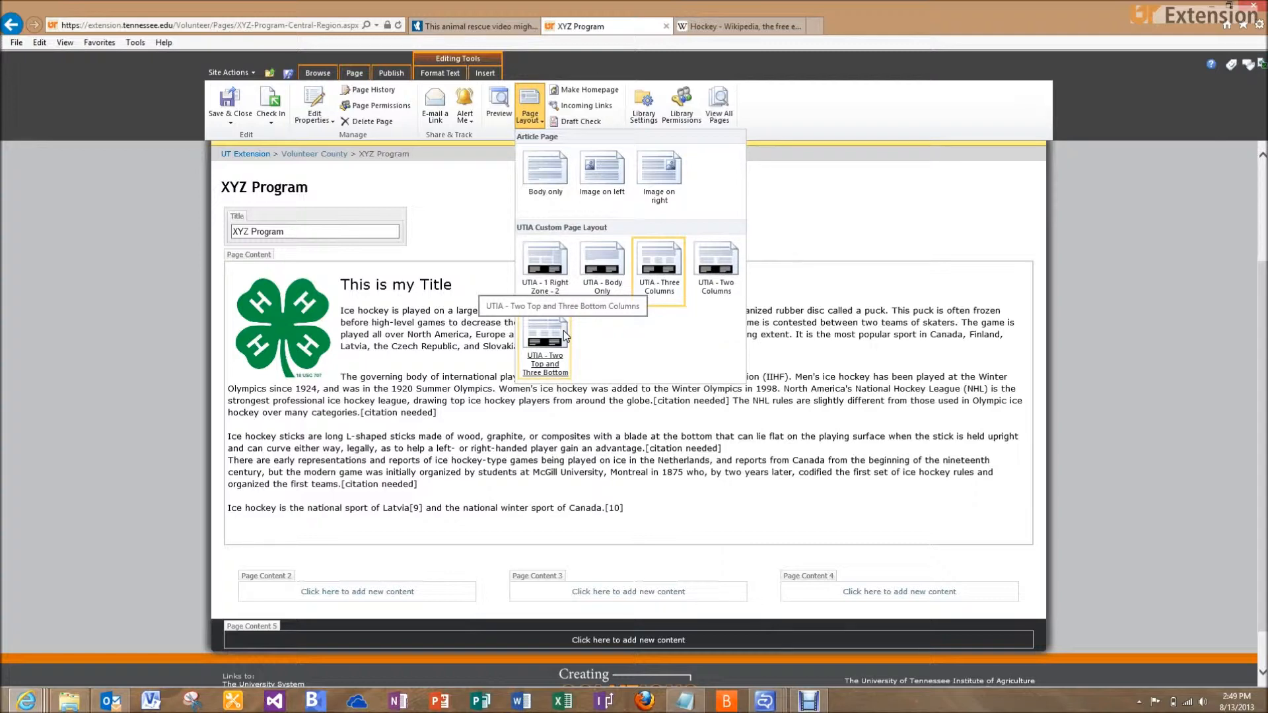
Apply the UTIA - Two Top and Three Bottom page layout, keeping the body text intact
click(552, 366)
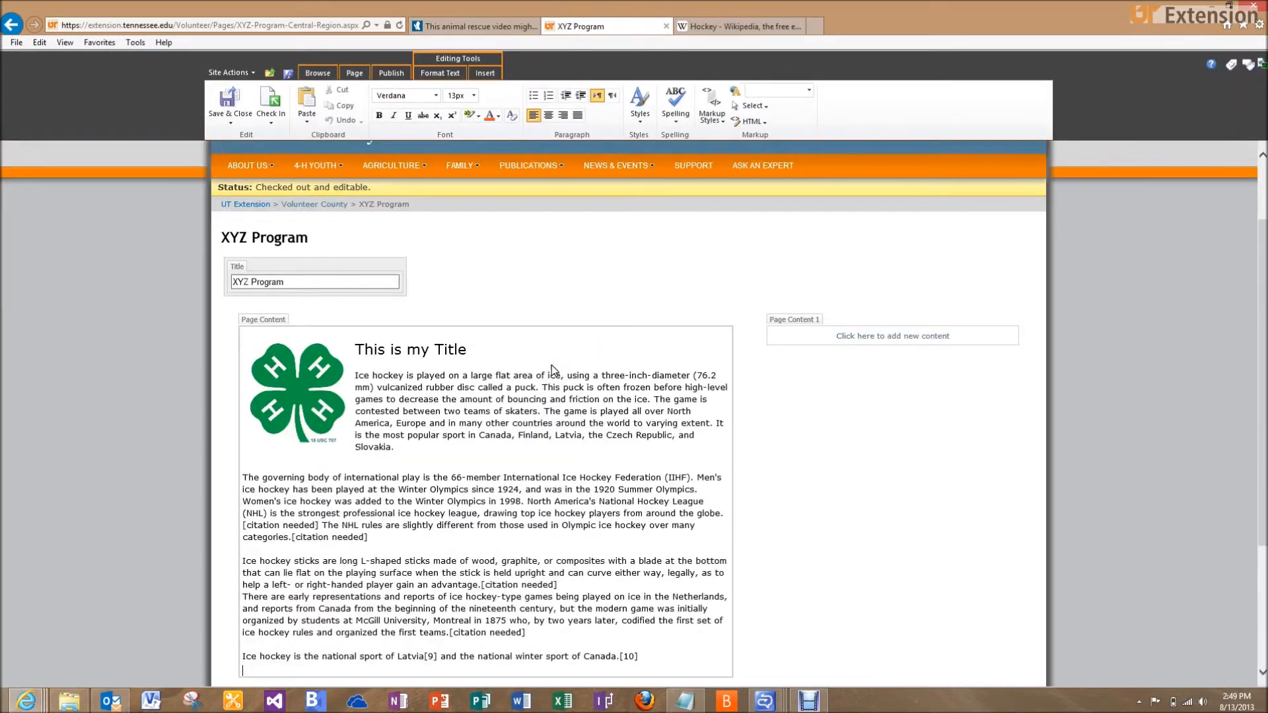
scroll(753, 417, down, 3)
click(535, 236)
click(394, 230)
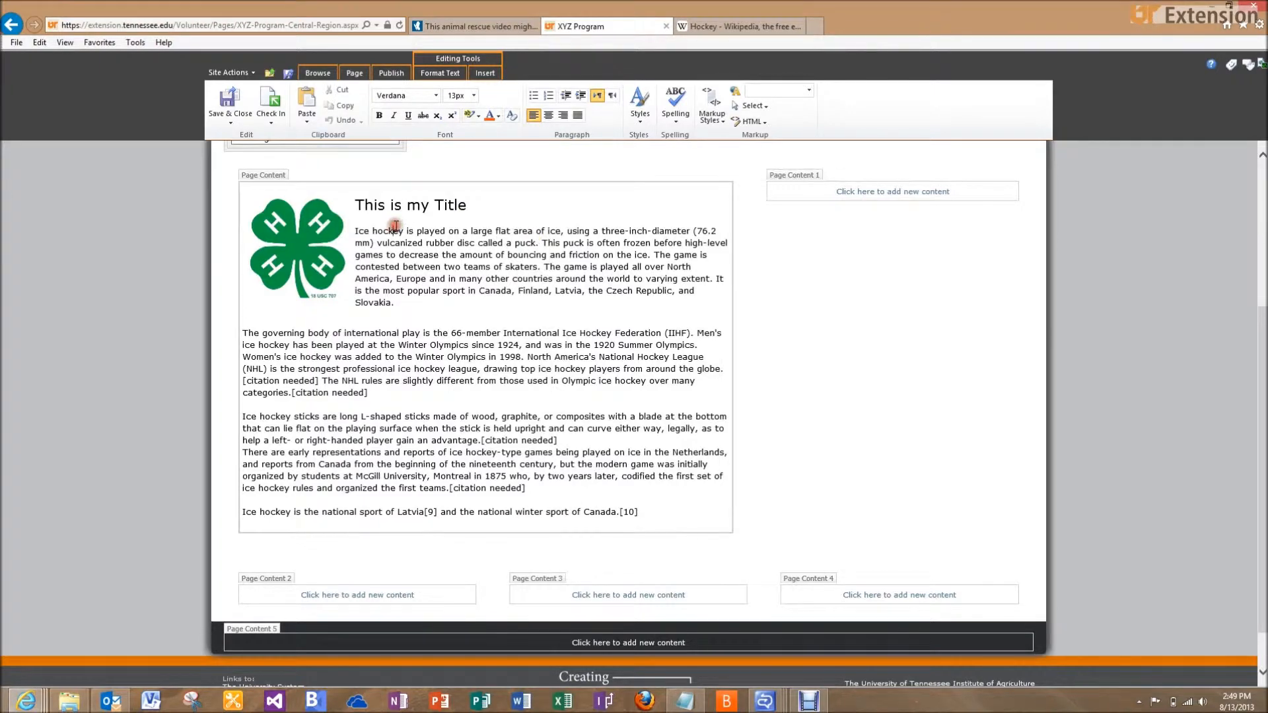
click(355, 231)
key(BackSpace)
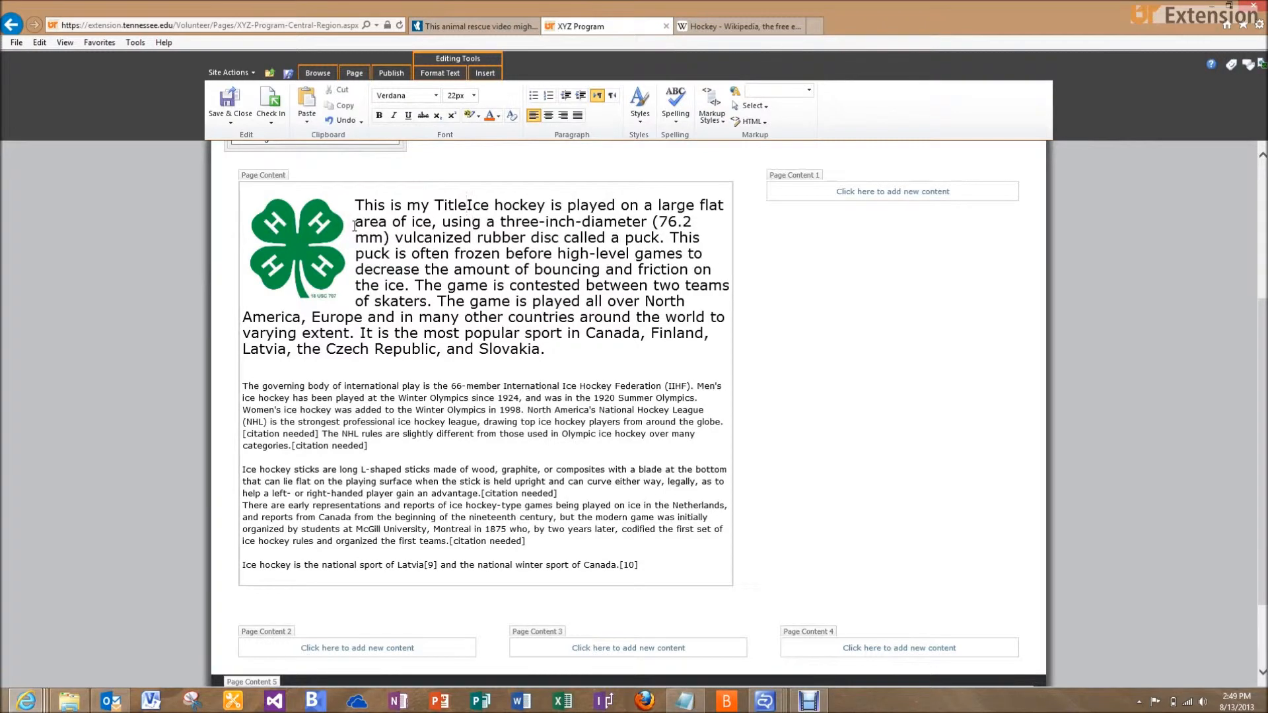
key(ctrl+z)
Place the cursor in the empty Page Content 1 zone beside the main text
click(716, 257)
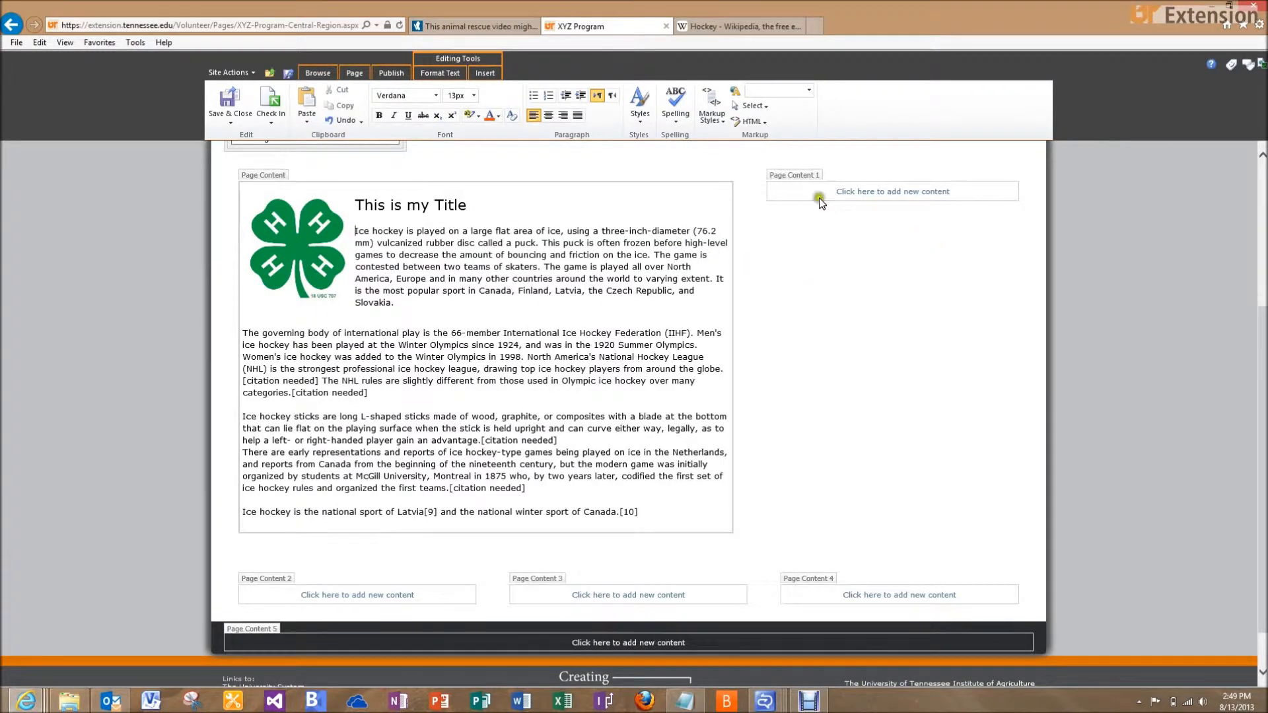
click(782, 175)
click(271, 164)
drag(271, 164, 796, 193)
click(797, 188)
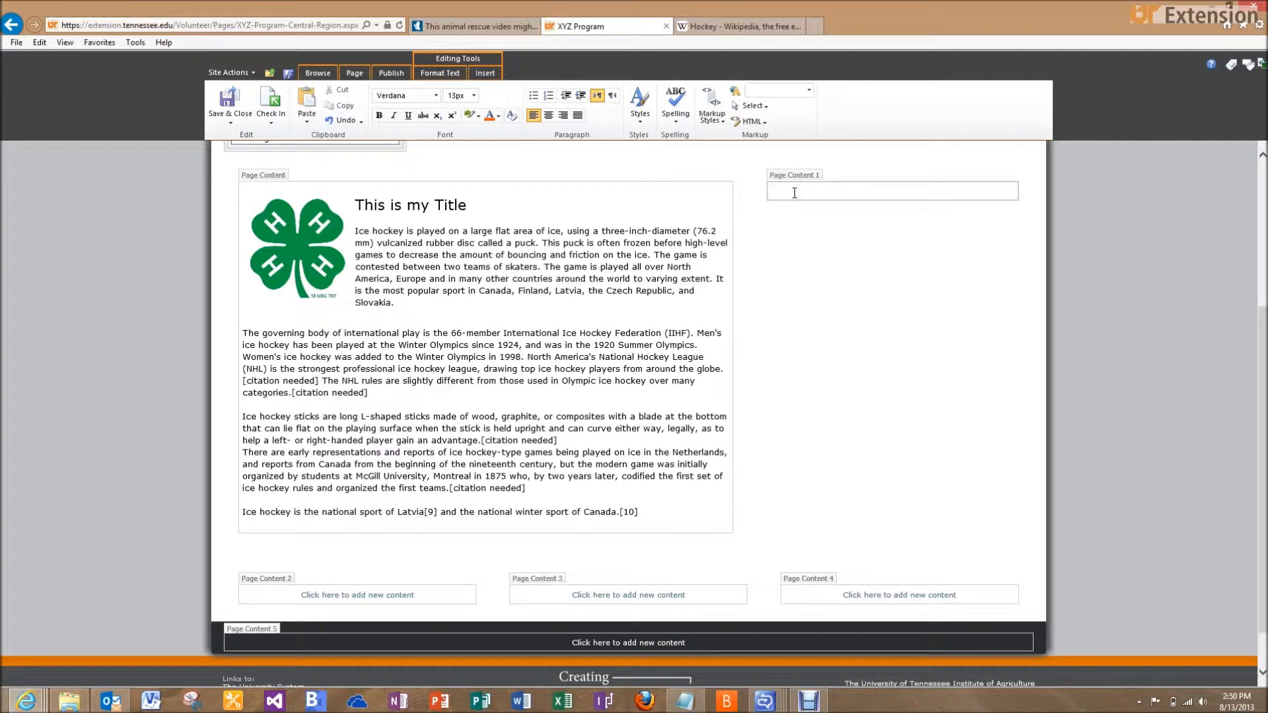
click(708, 126)
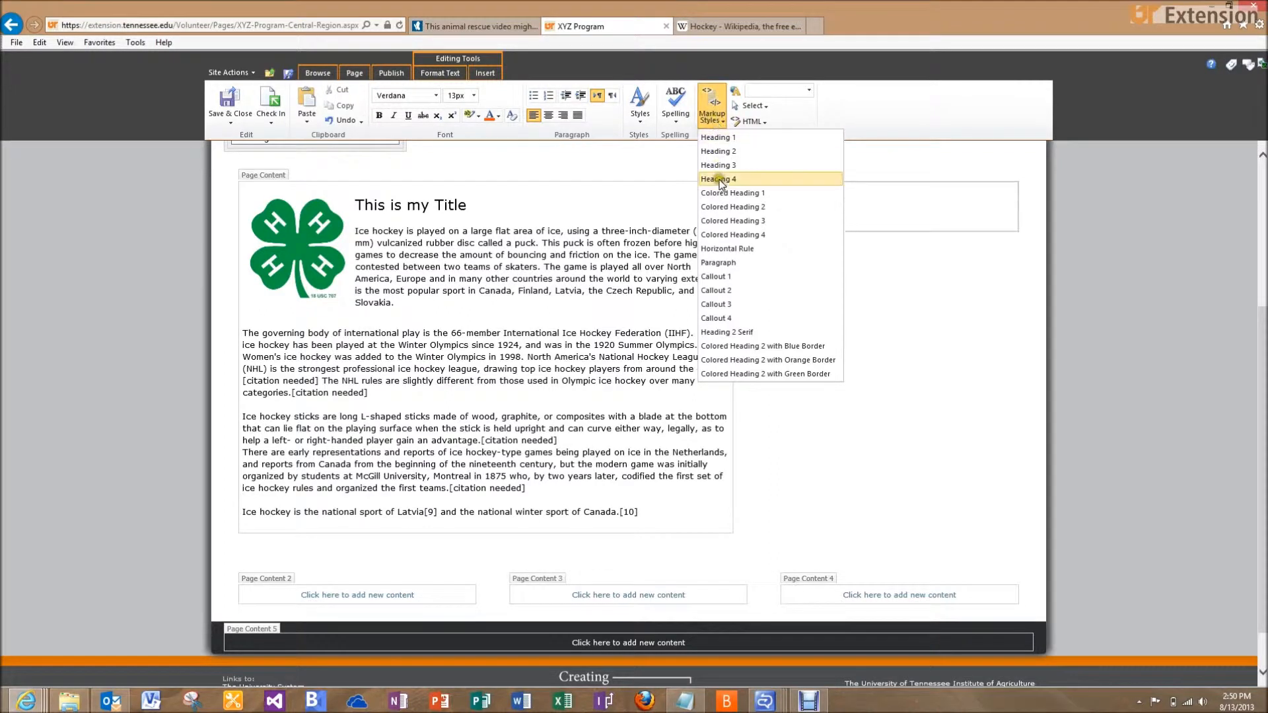
Add a green-bordered Colored Heading 2 'XYZ Materials' followed by a plain Paragraph line
click(730, 375)
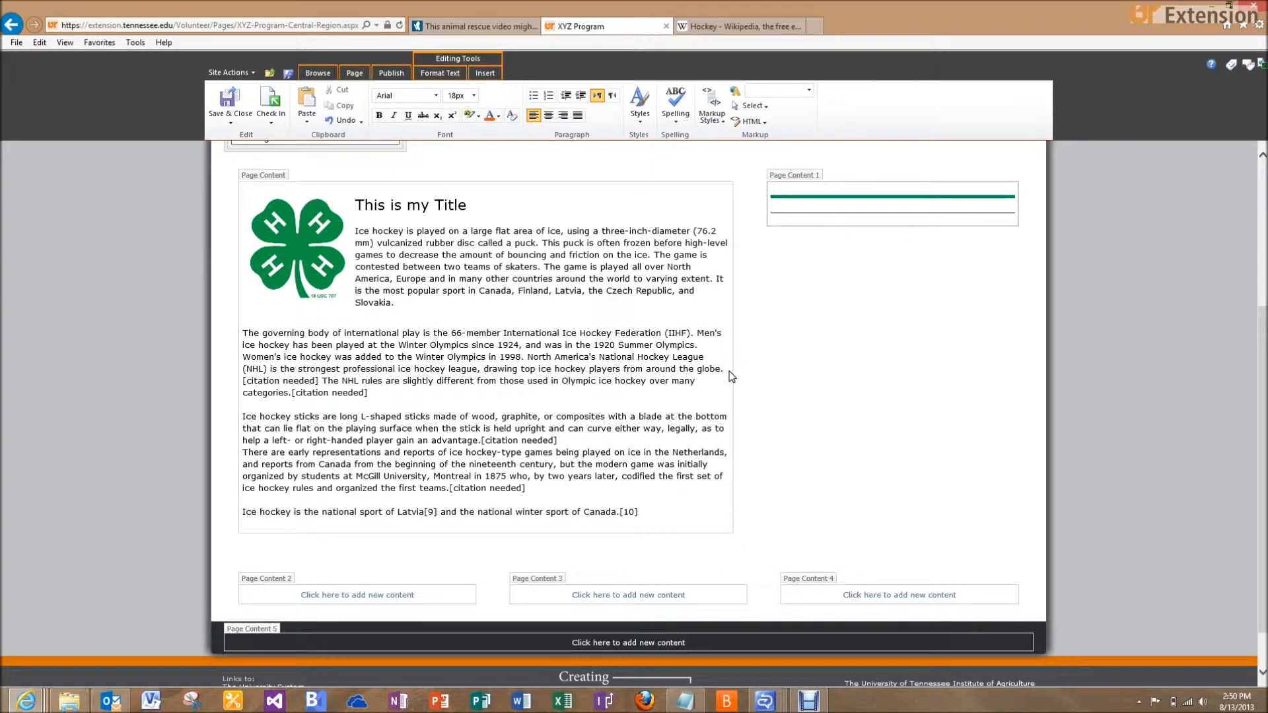
text(XYZ Materials)
key(Return)
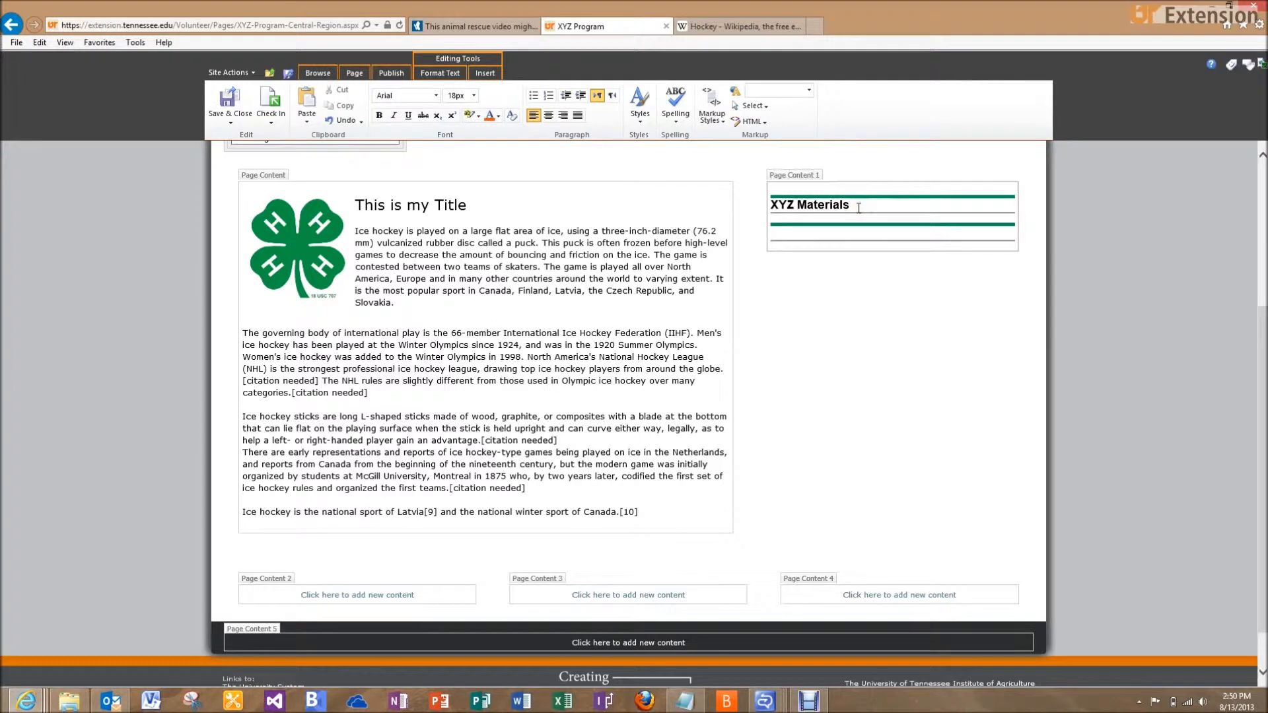
click(719, 123)
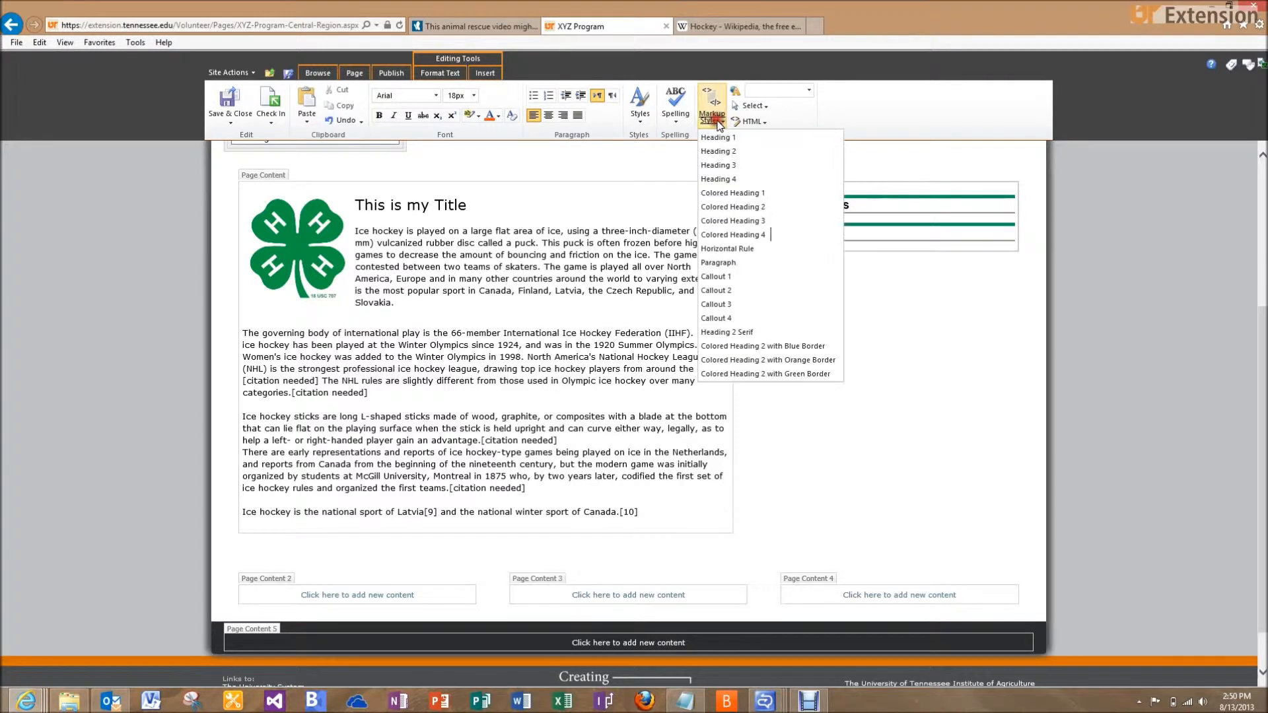
click(716, 262)
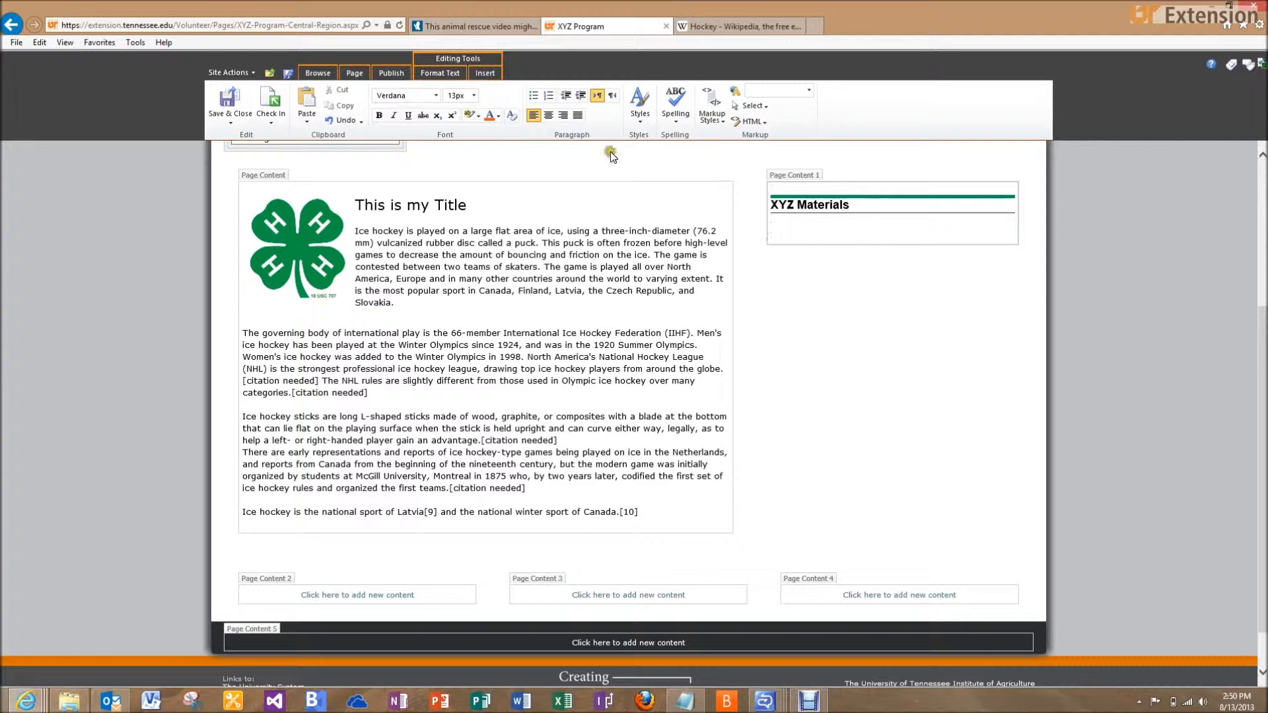
Add a bulleted 'XYZ Rules' line and style it as Heading 3
click(533, 97)
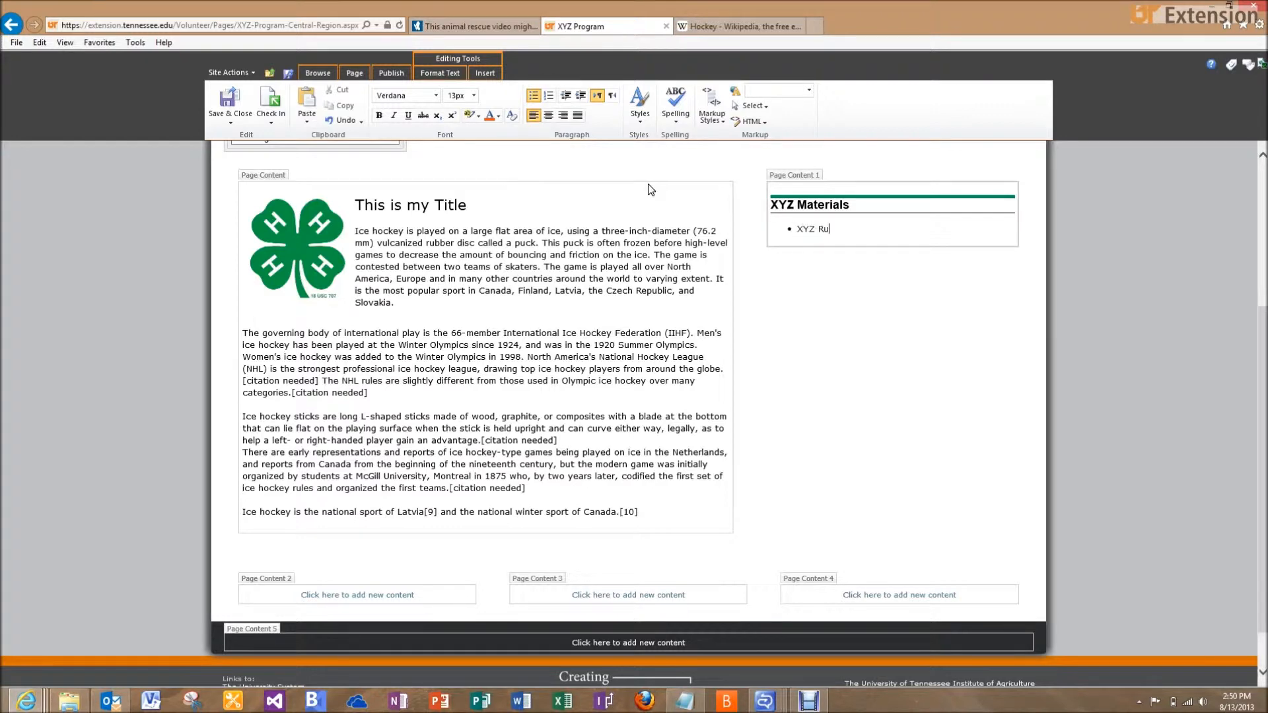
click(870, 230)
drag(797, 227, 846, 230)
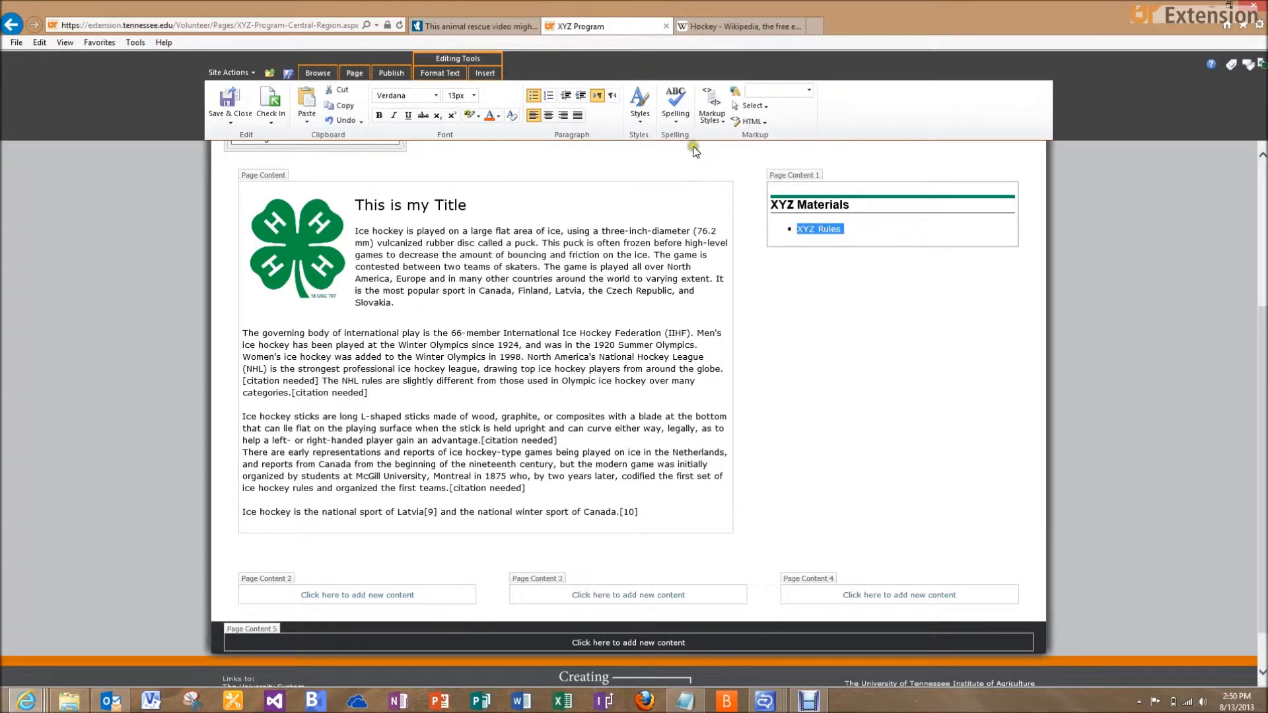
click(710, 109)
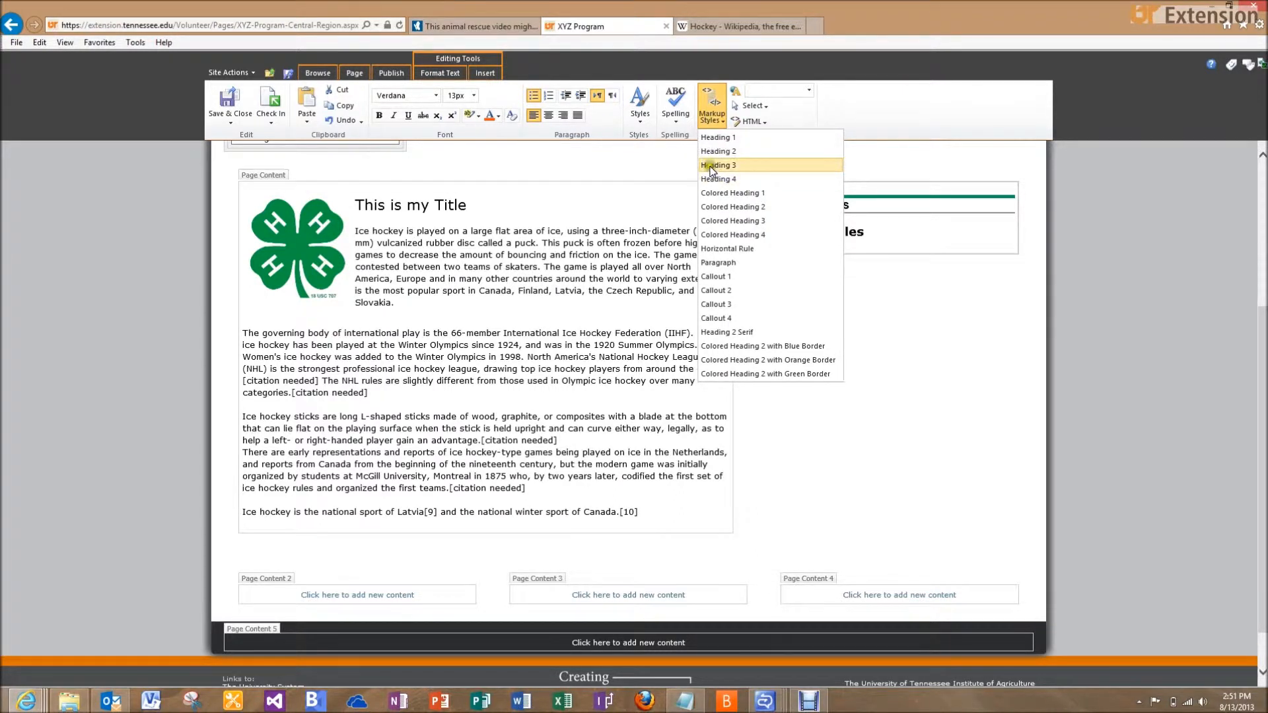
click(711, 166)
click(889, 246)
drag(890, 248, 855, 246)
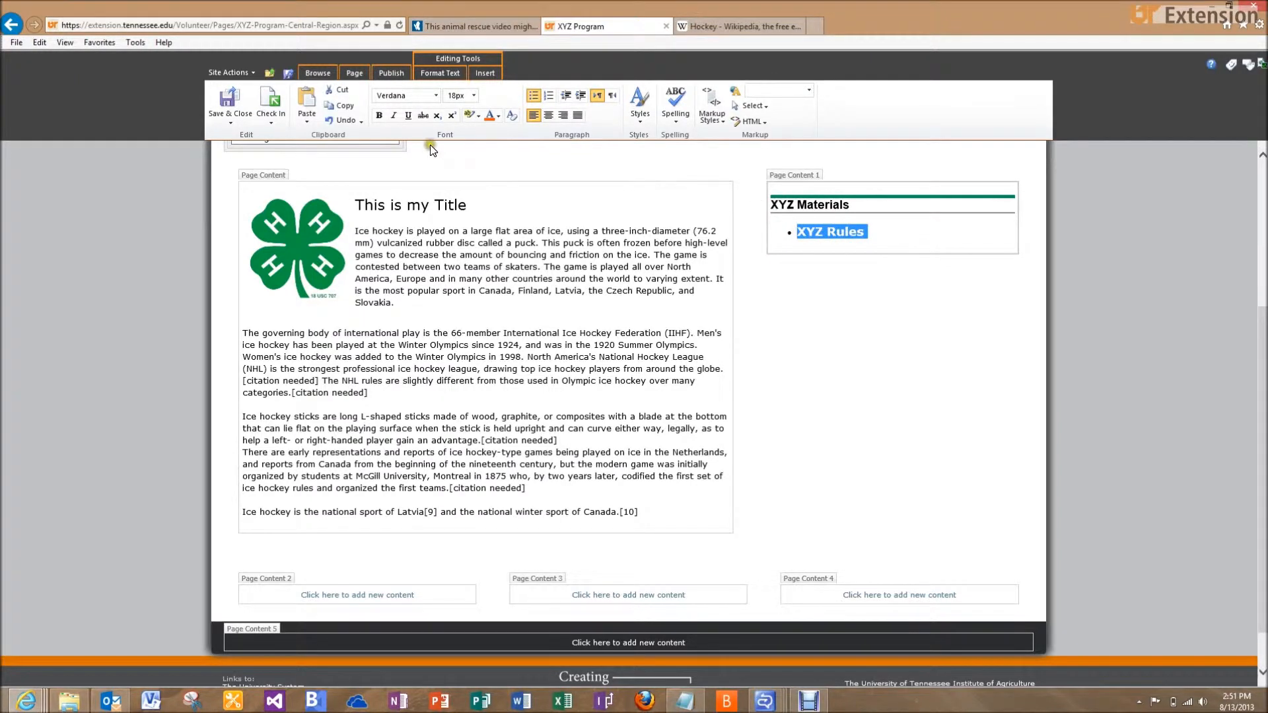
Link the 'XYZ Rules' bullet to the XYZ Program_rules PDF in Documents > Central Region > XYZ Program
click(485, 73)
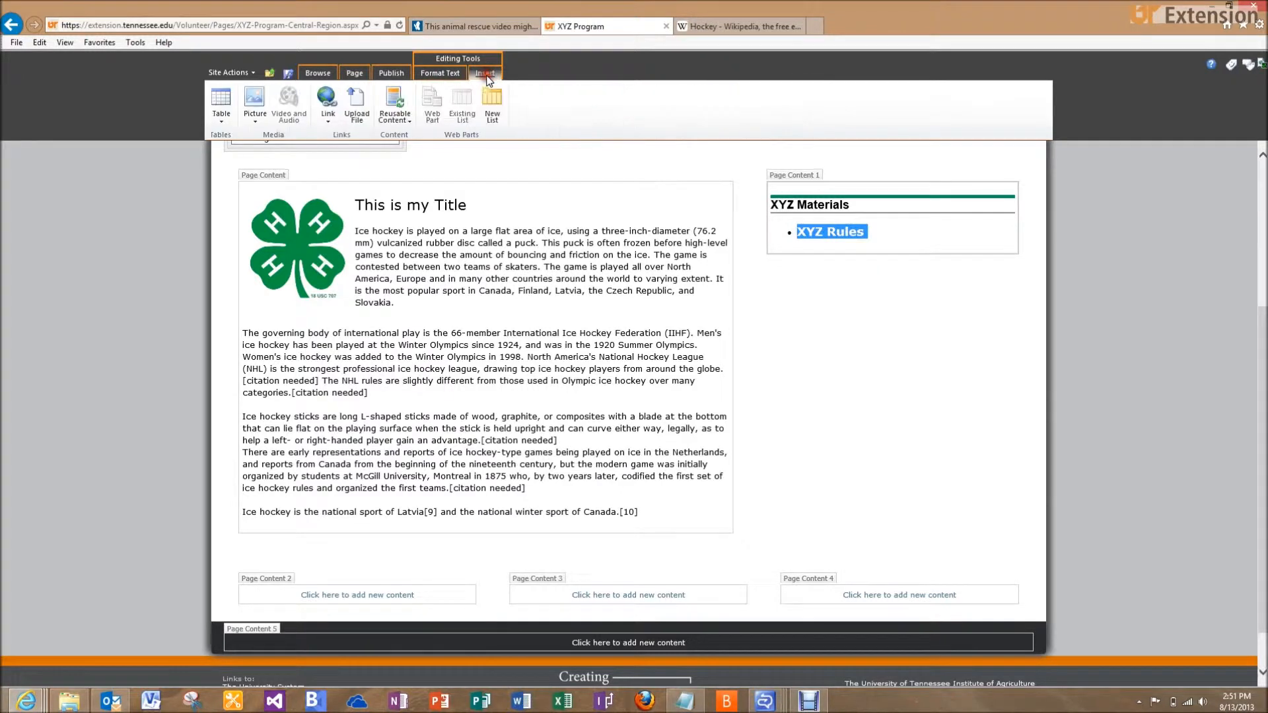
click(328, 122)
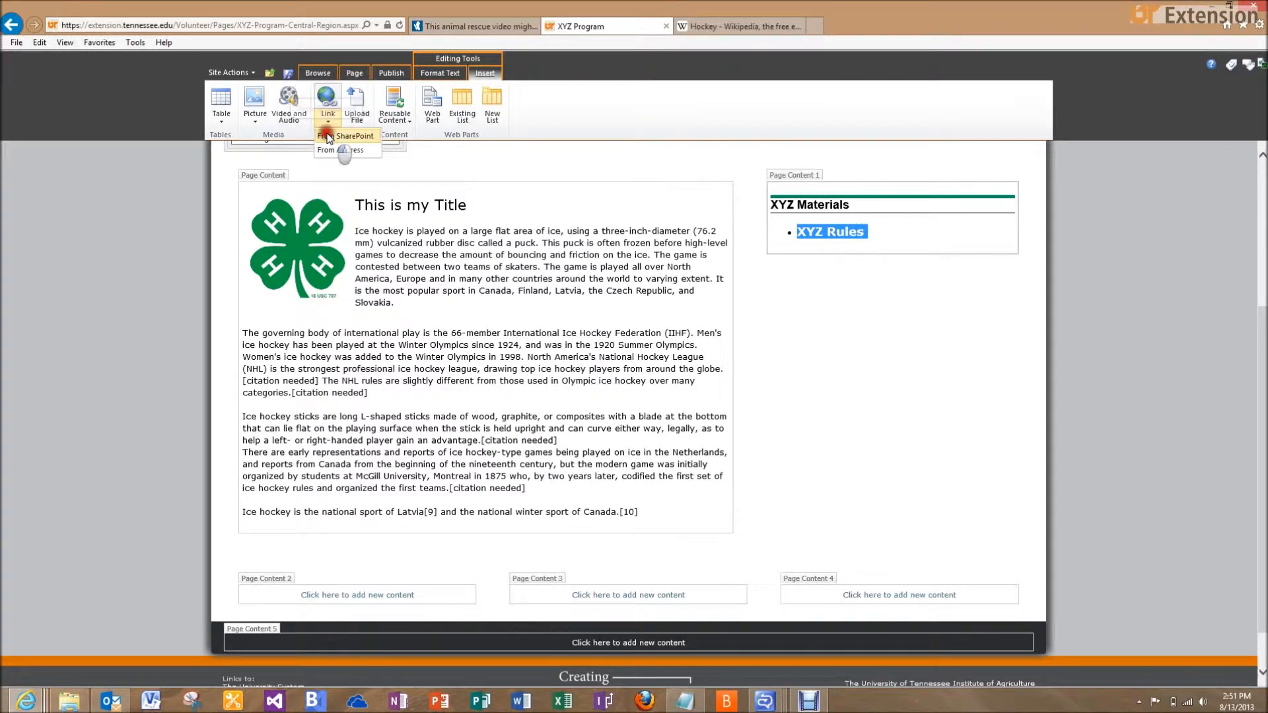
click(334, 136)
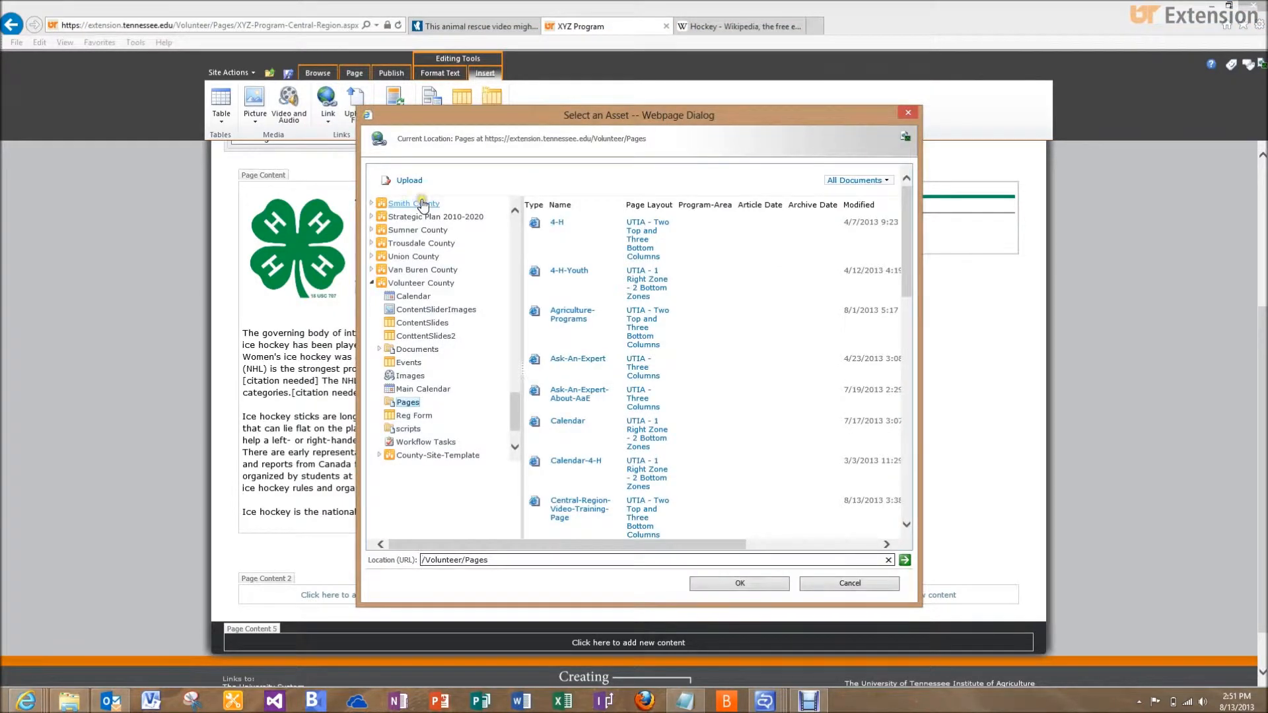
click(401, 350)
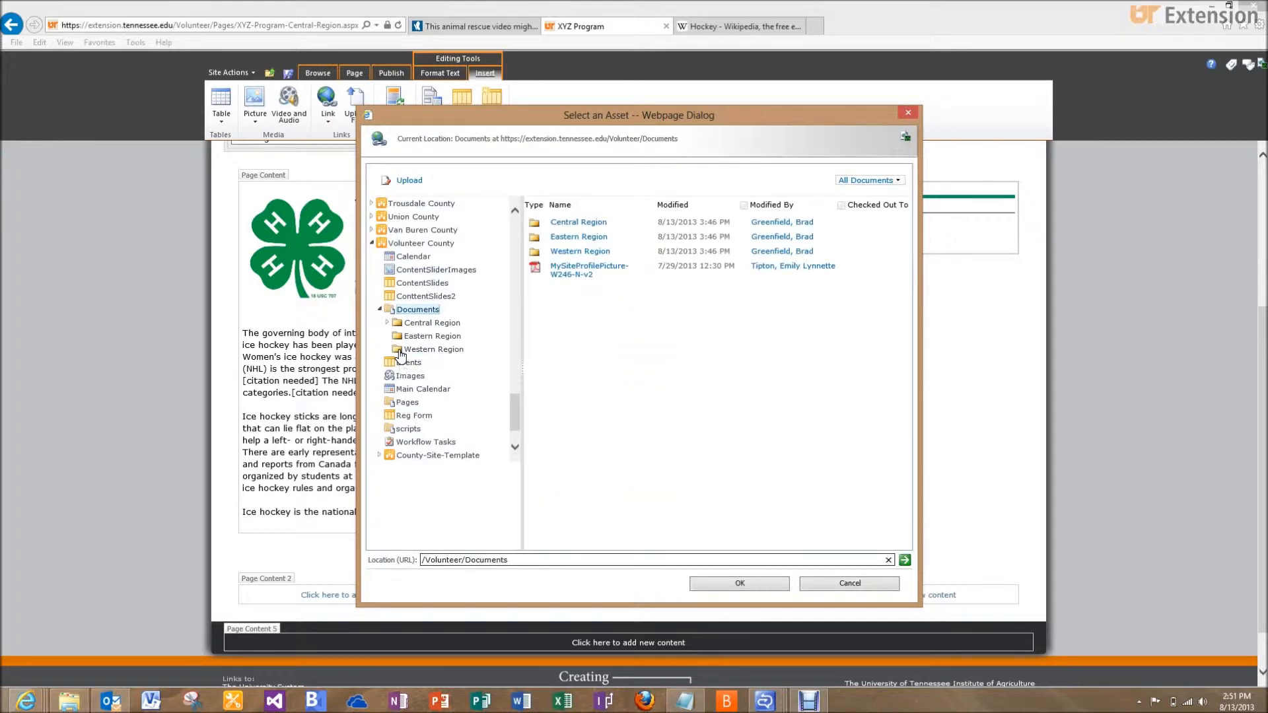
click(389, 324)
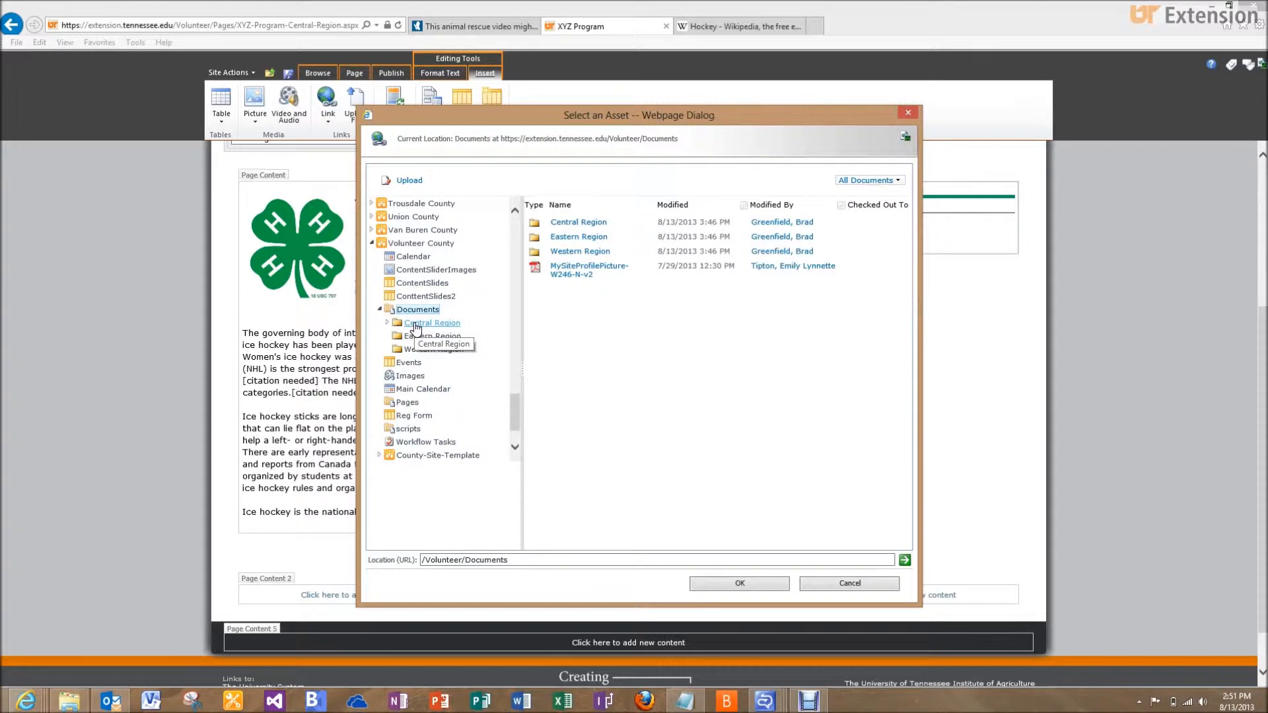
click(415, 325)
click(432, 324)
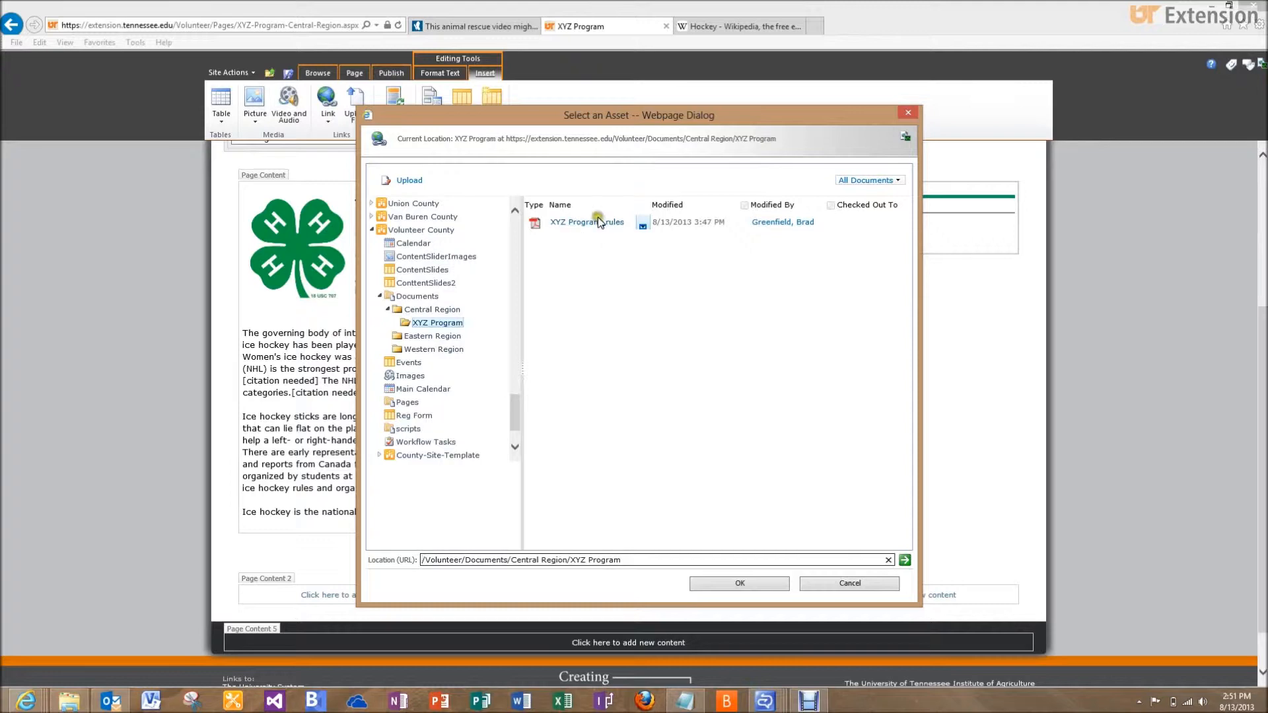
click(597, 223)
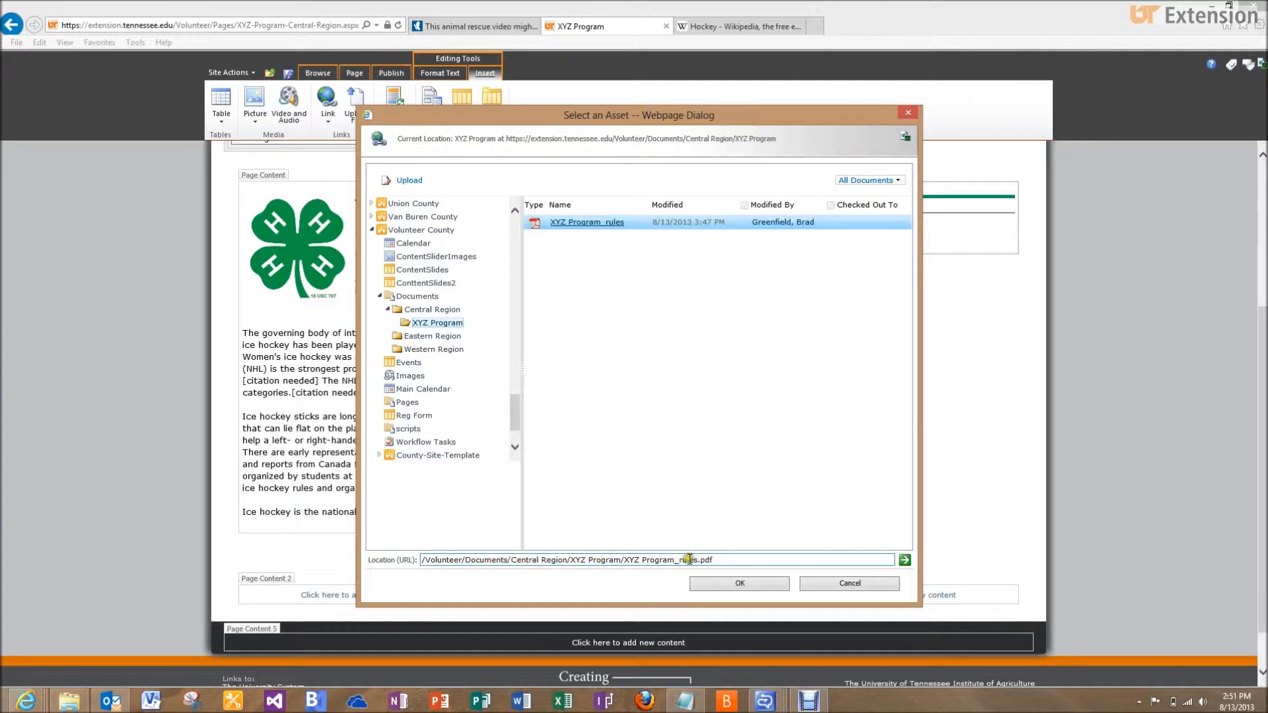
click(717, 584)
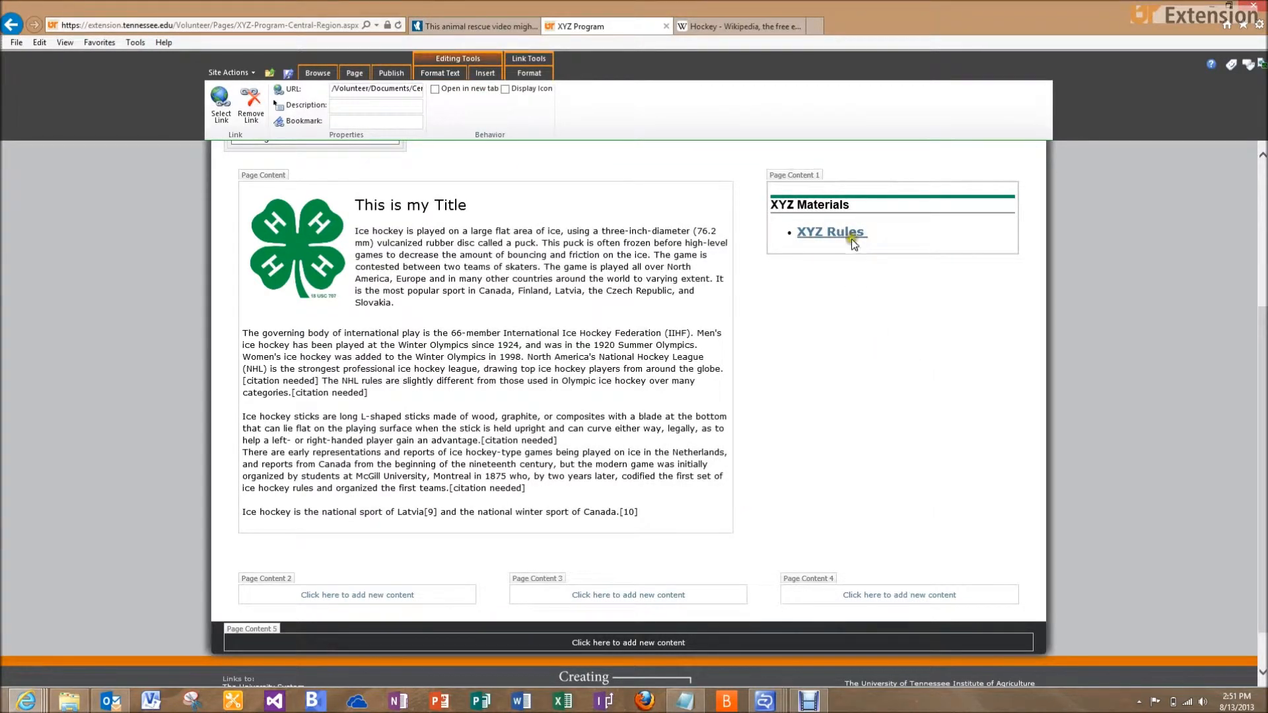
click(390, 74)
click(230, 101)
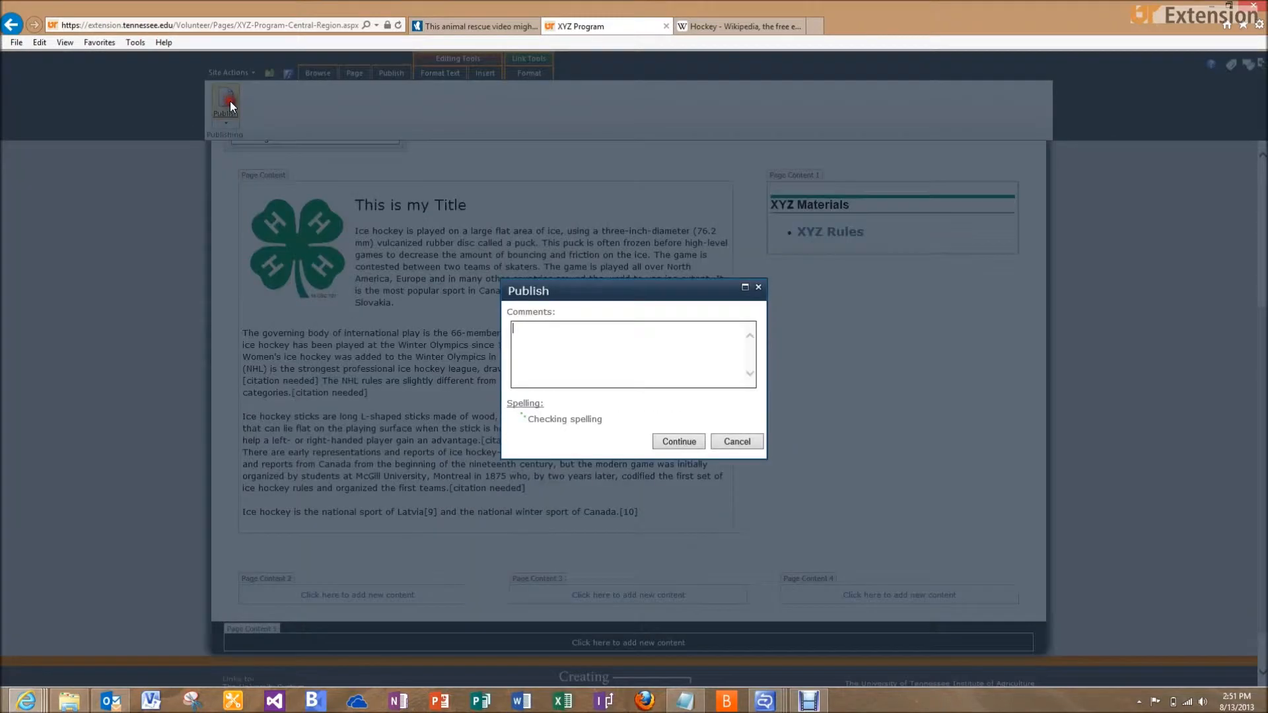
click(671, 441)
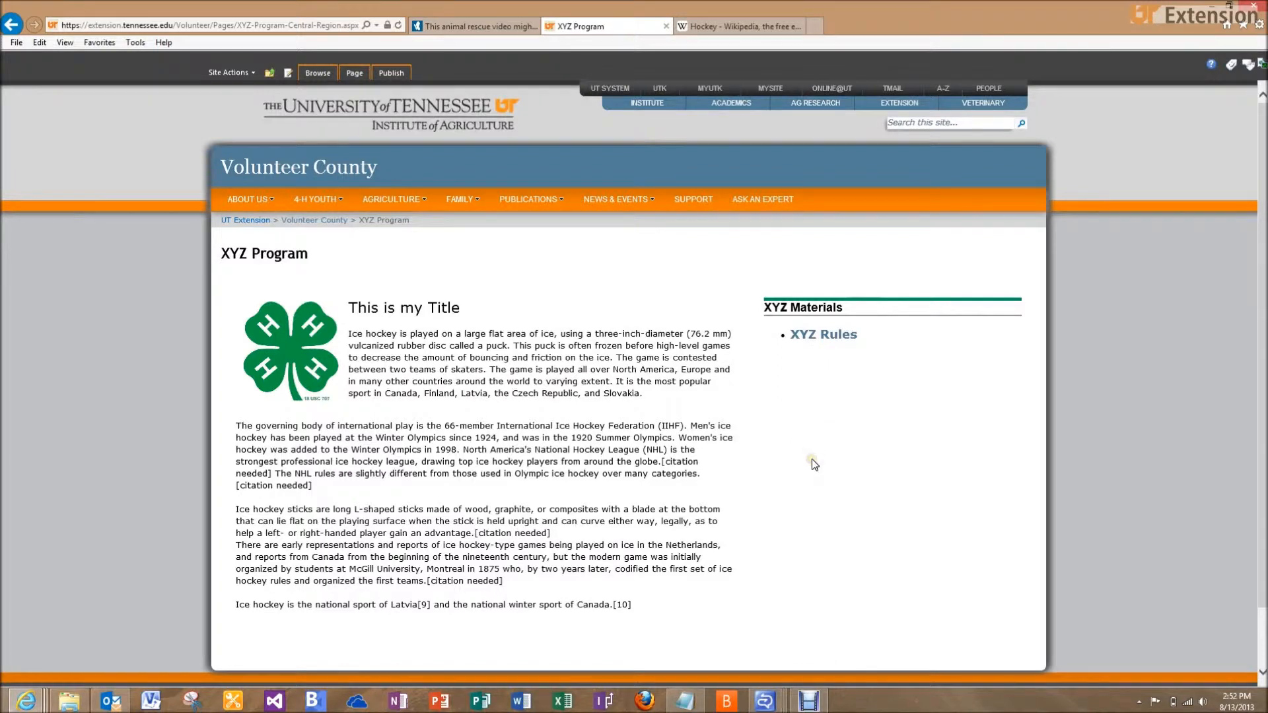
click(243, 72)
click(245, 75)
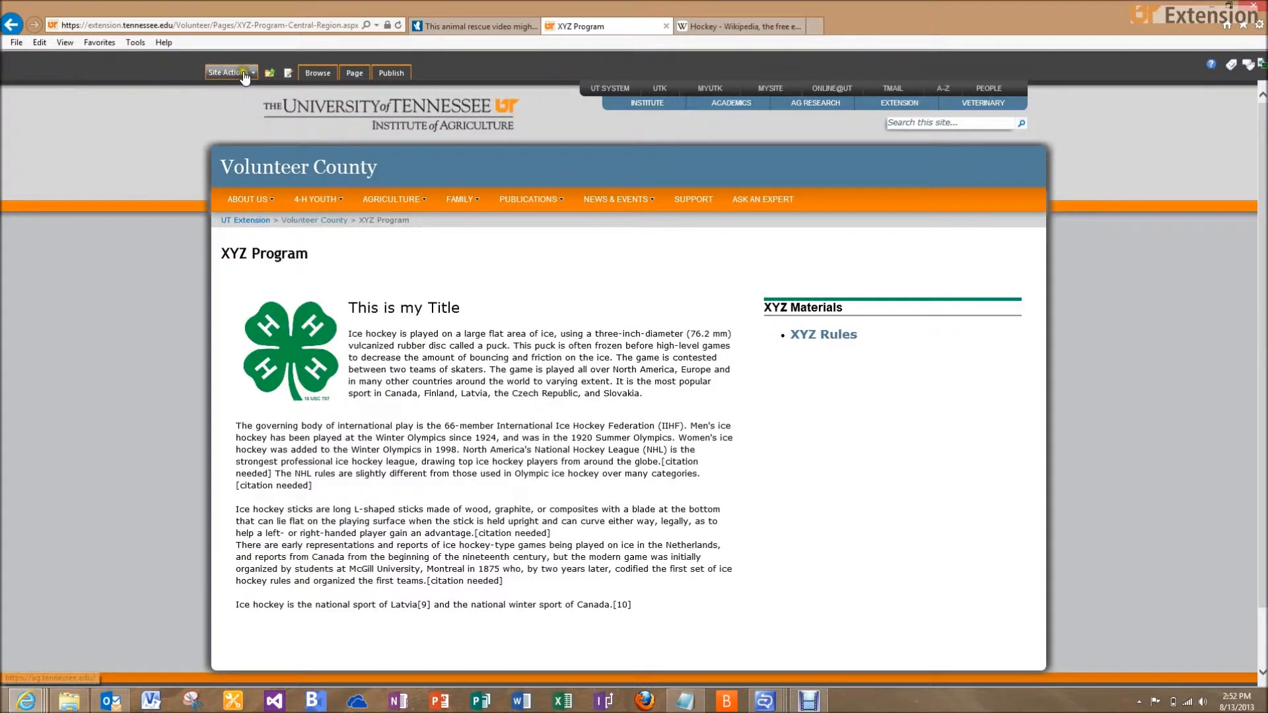
click(244, 74)
click(248, 94)
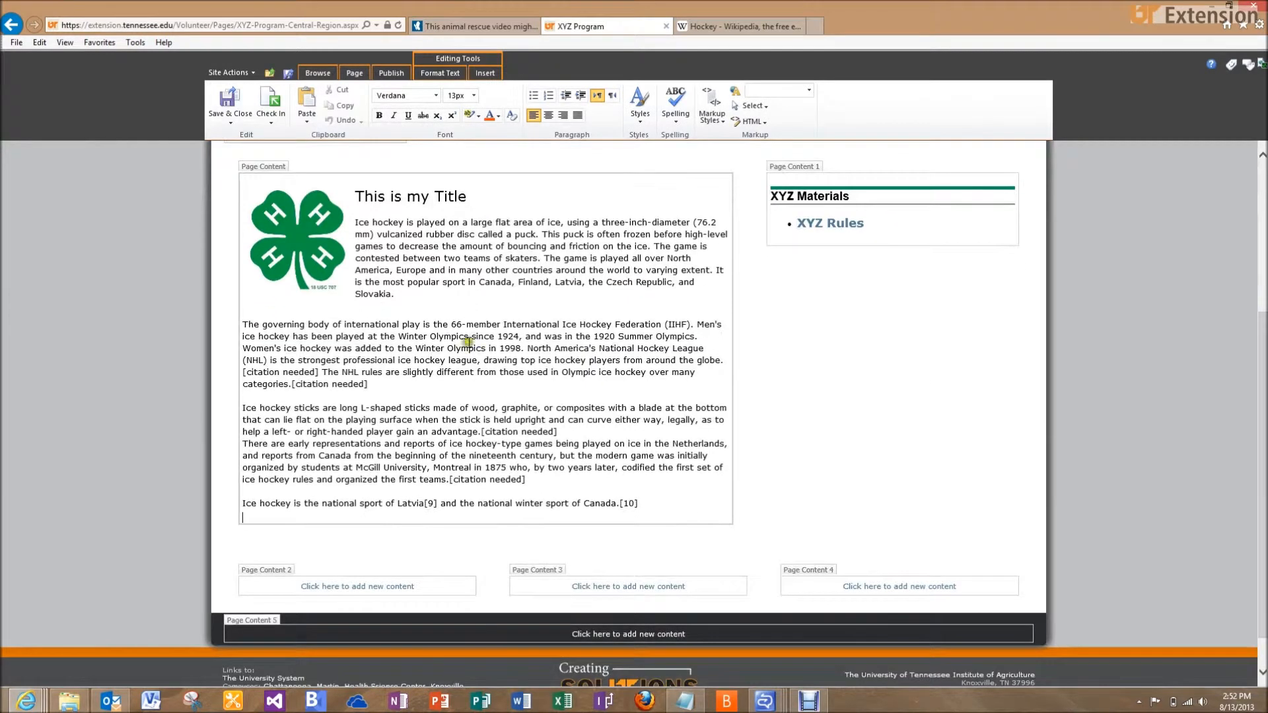
Apply the Colored Heading 2 with Green Border style to the Page Content 2 zone
click(839, 587)
click(289, 588)
click(607, 343)
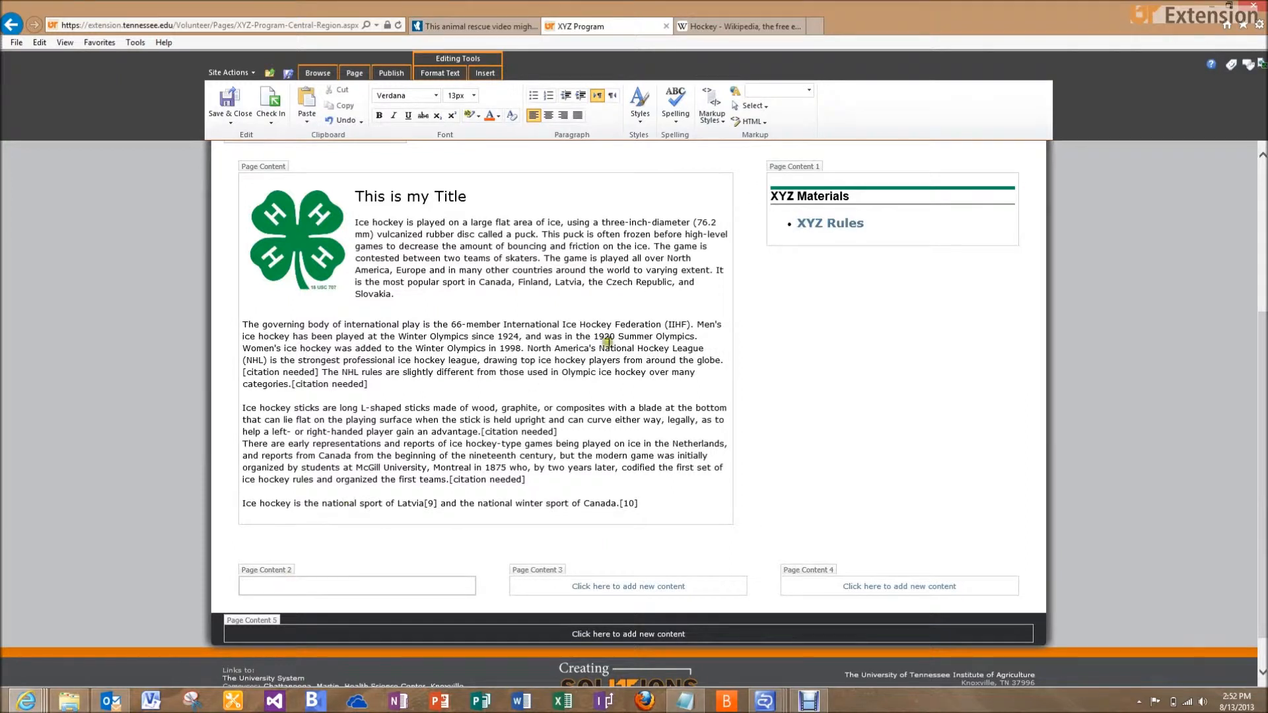
click(712, 109)
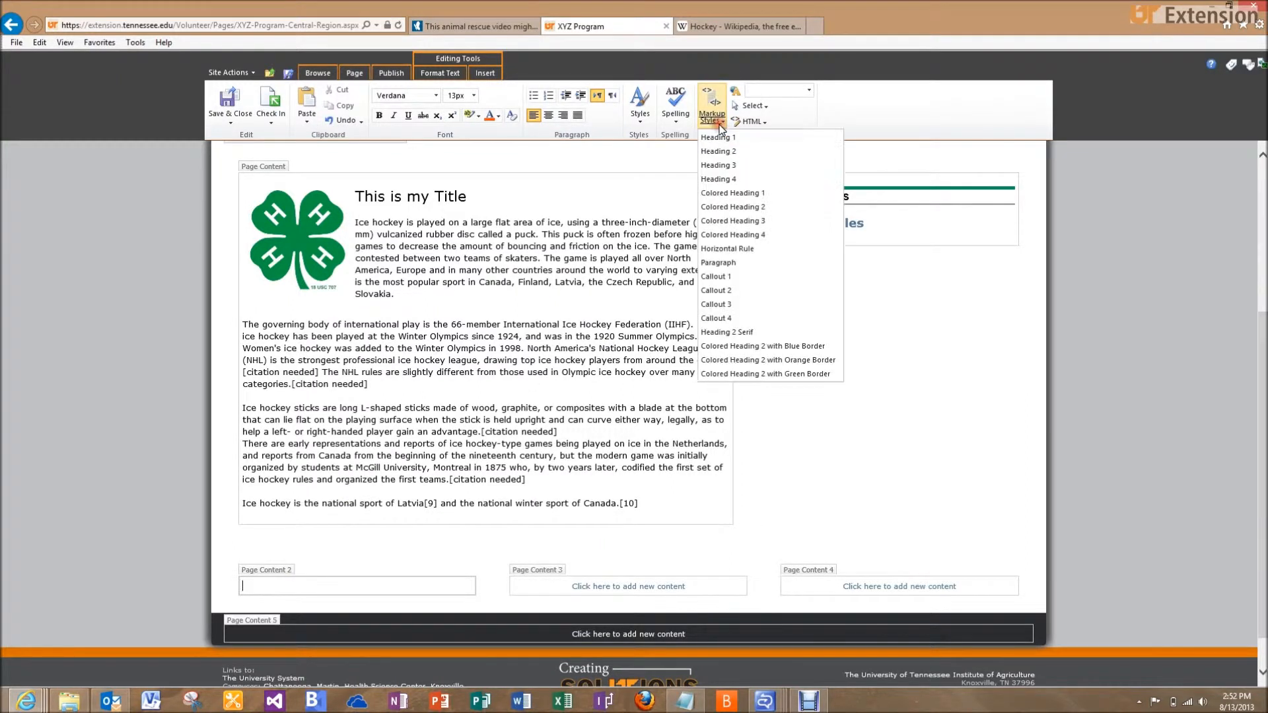
click(734, 374)
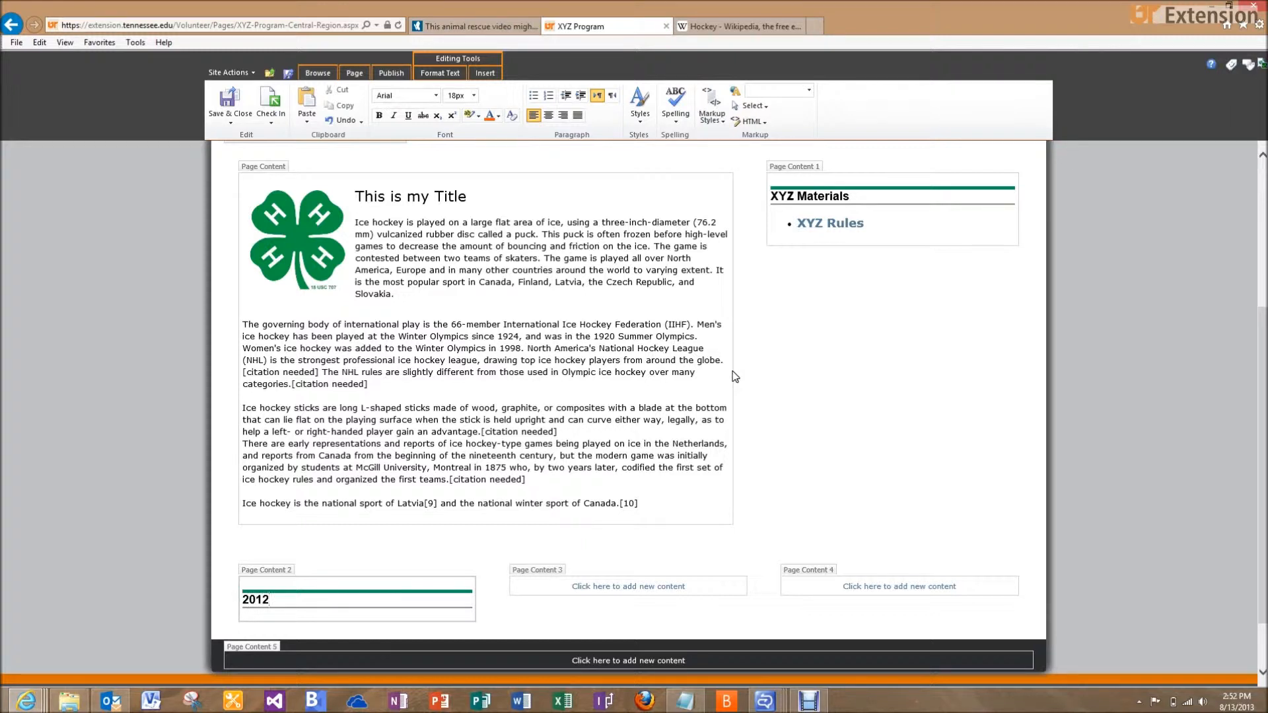
Type the '2012 XYZ Award Winners' heading and start a plain Paragraph line beneath it
text(Awar)
key(BackSpace)
key(BackSpace)
key(BackSpace)
key(BackSpace)
key(BackSpace)
key(BackSpace)
text(XYZ Award Wiunners)
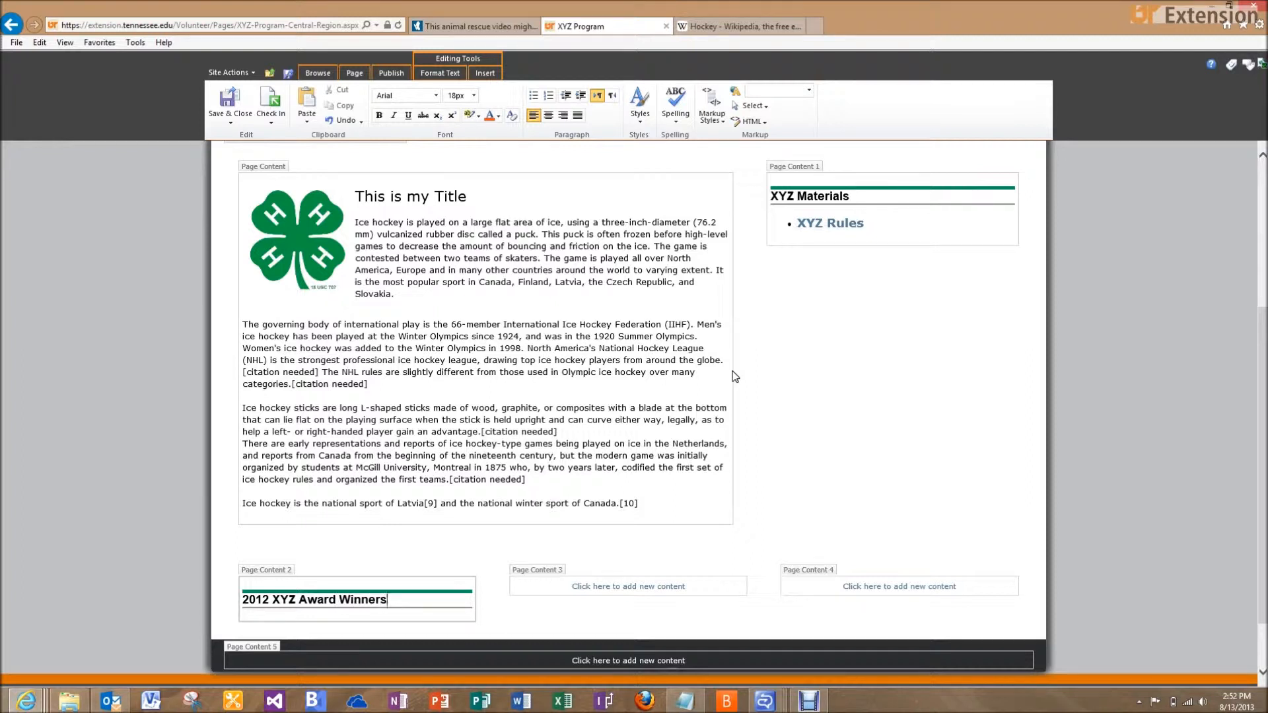
key(Return)
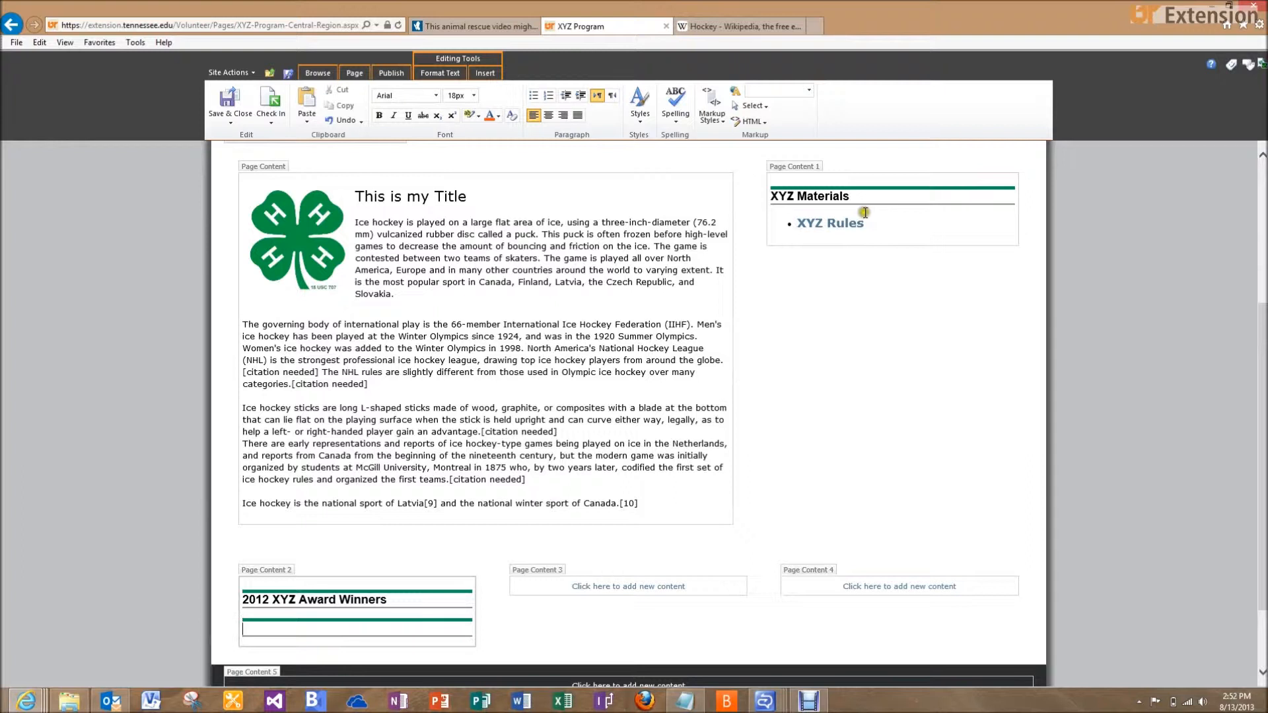
click(711, 117)
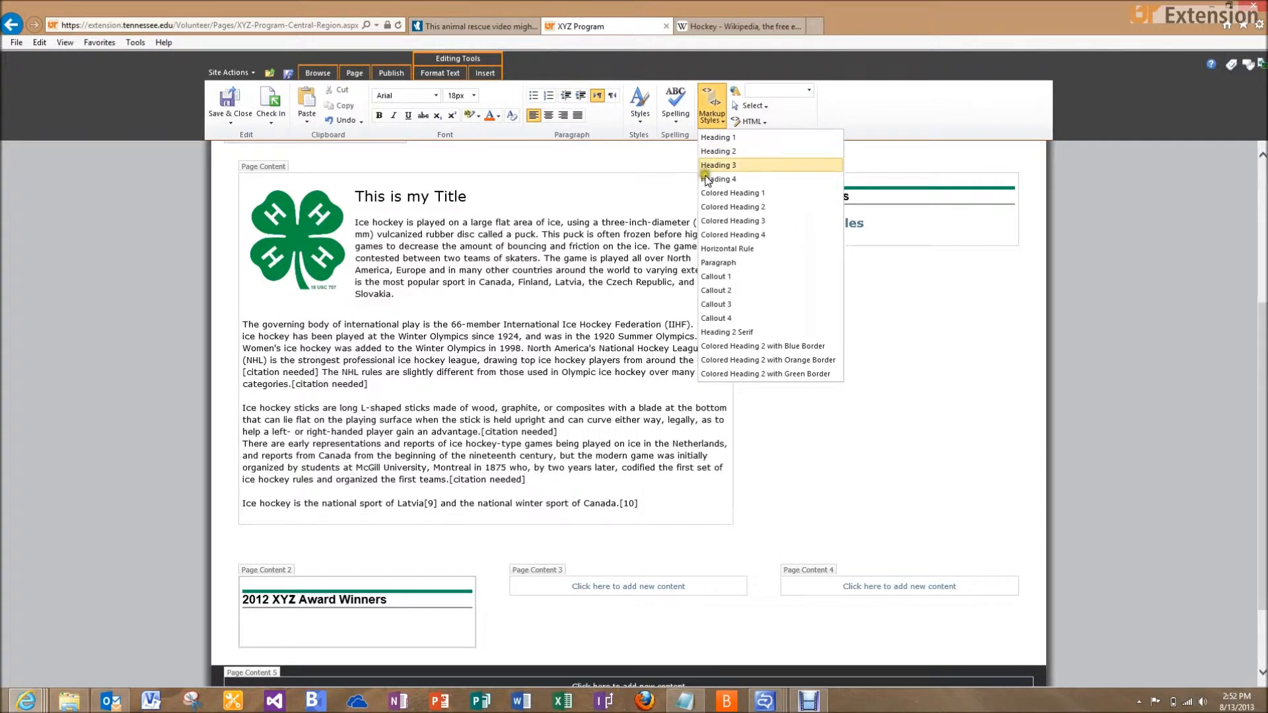
click(705, 262)
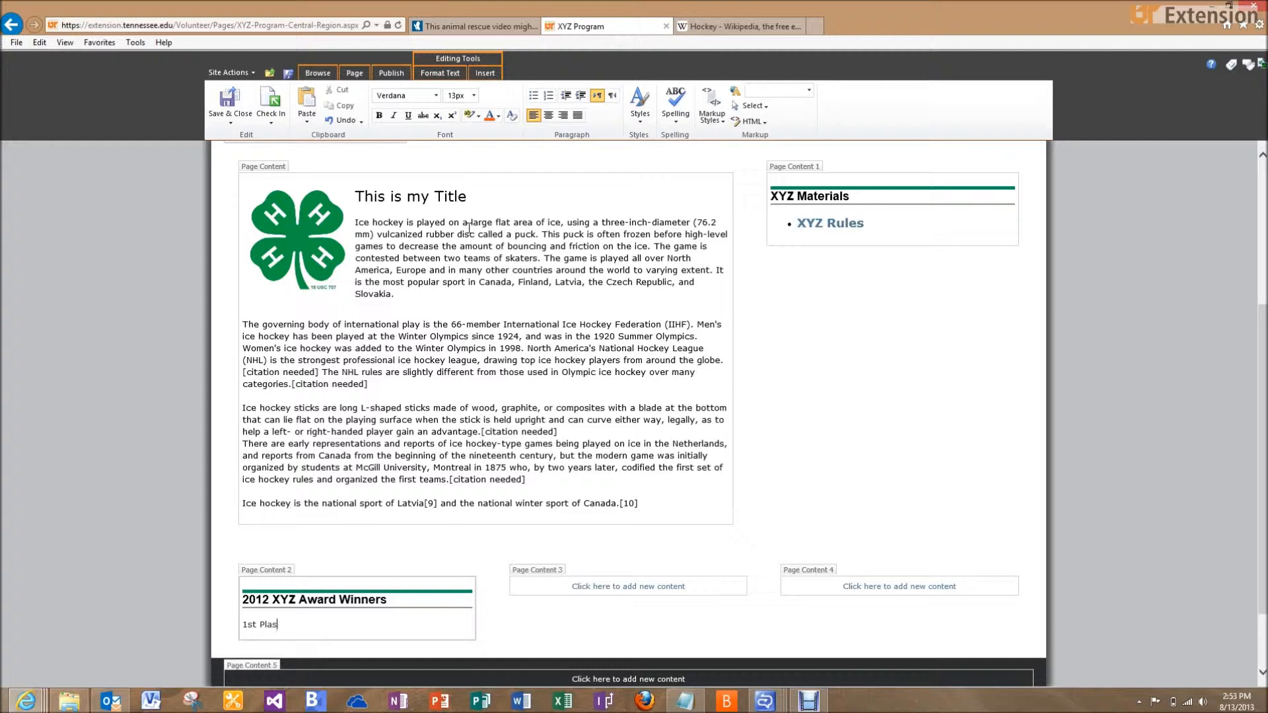
List the 1st, 2nd and 3rd Place winners' names on three separate lines
text(: )
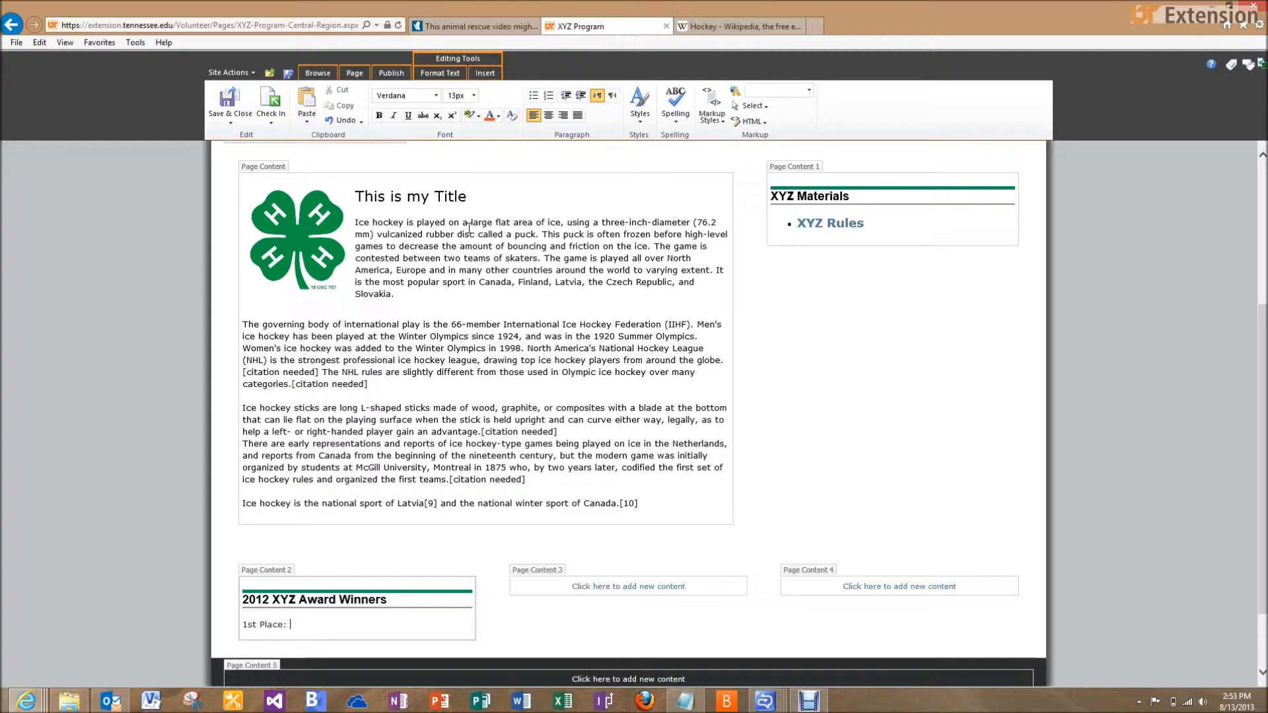
text(Bobby Orr)
key(Return)
key(BackSpace)
key(BackSpace)
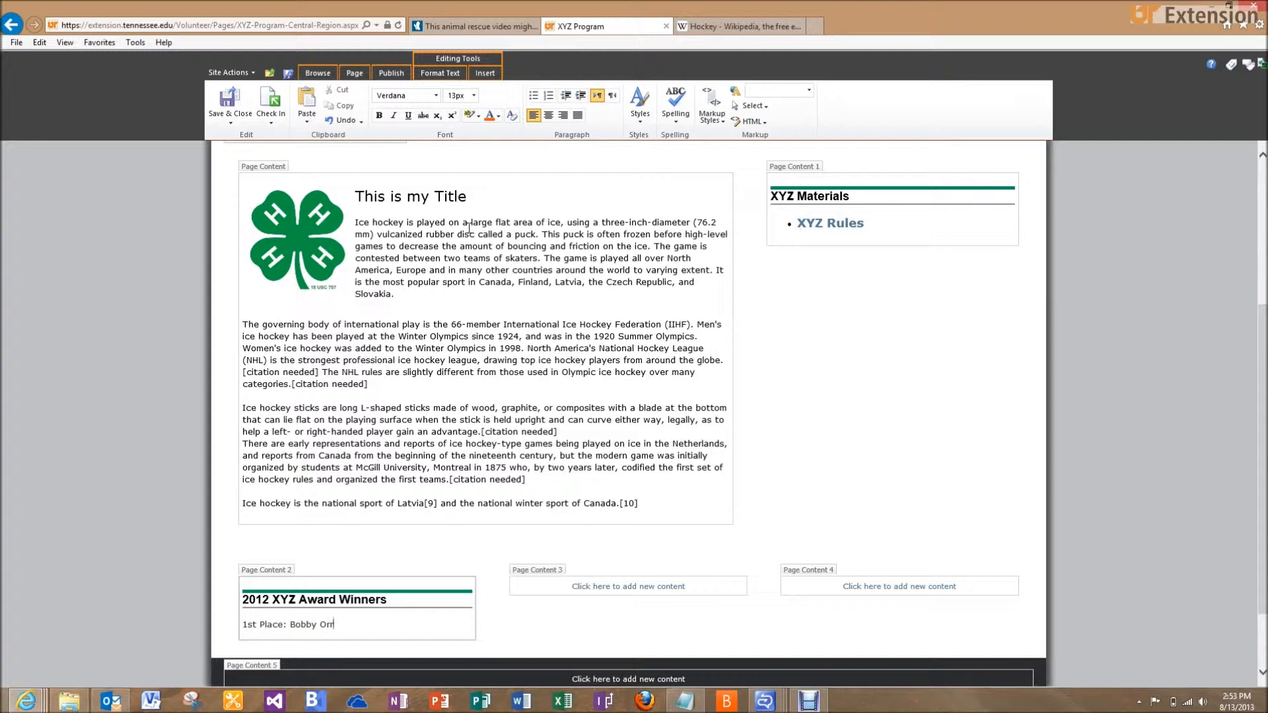
key(Return)
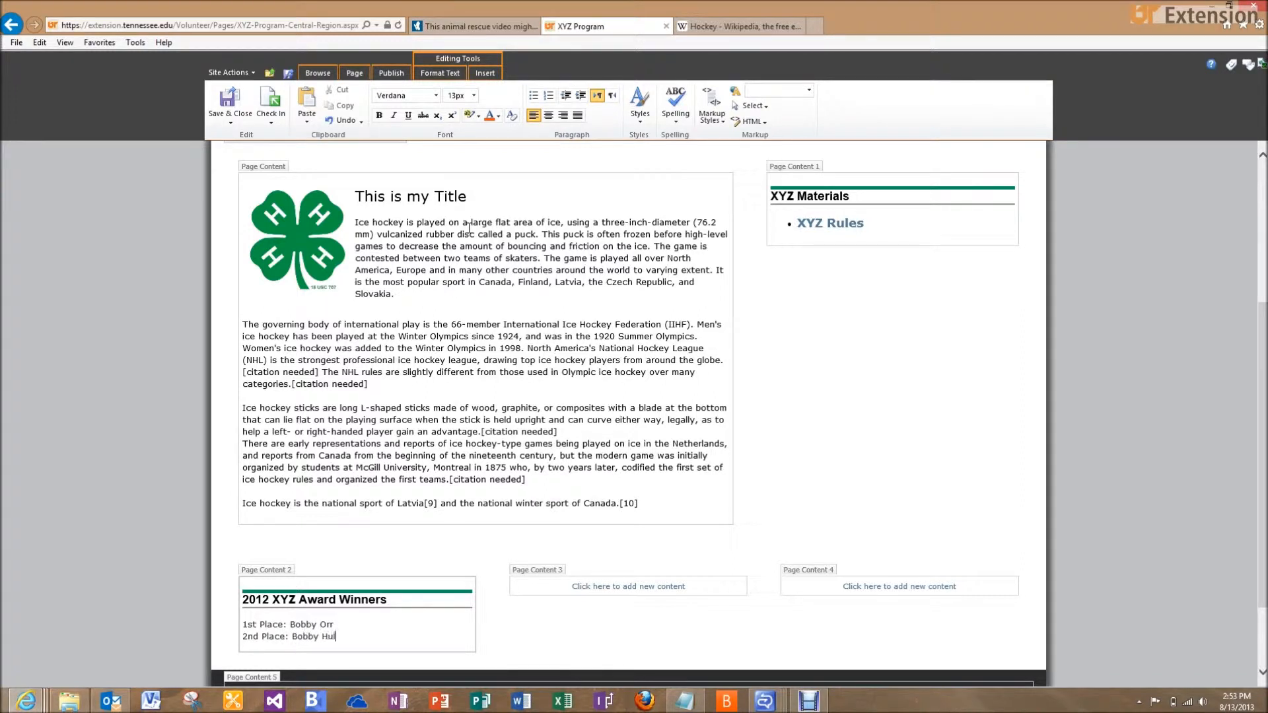
key(Return)
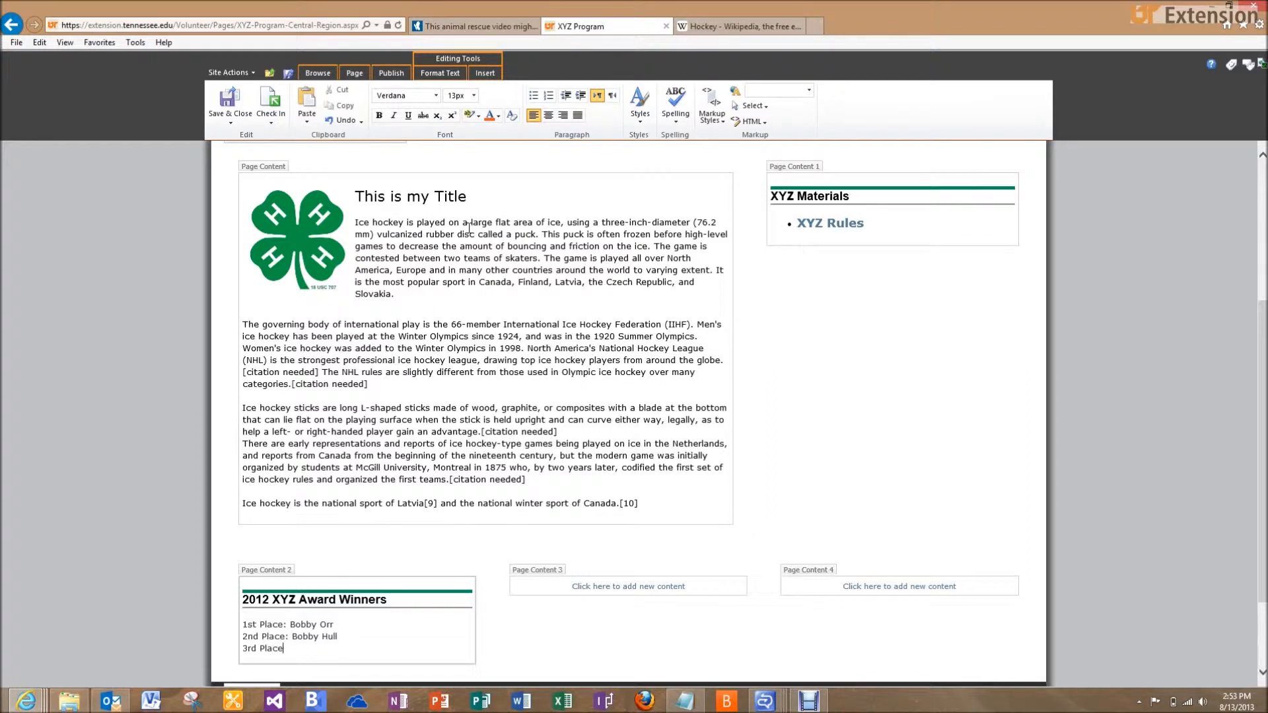
text(3rd Place: Gordie Howe)
Style the three winner lines as Colored Heading 3
click(247, 623)
drag(241, 624, 350, 649)
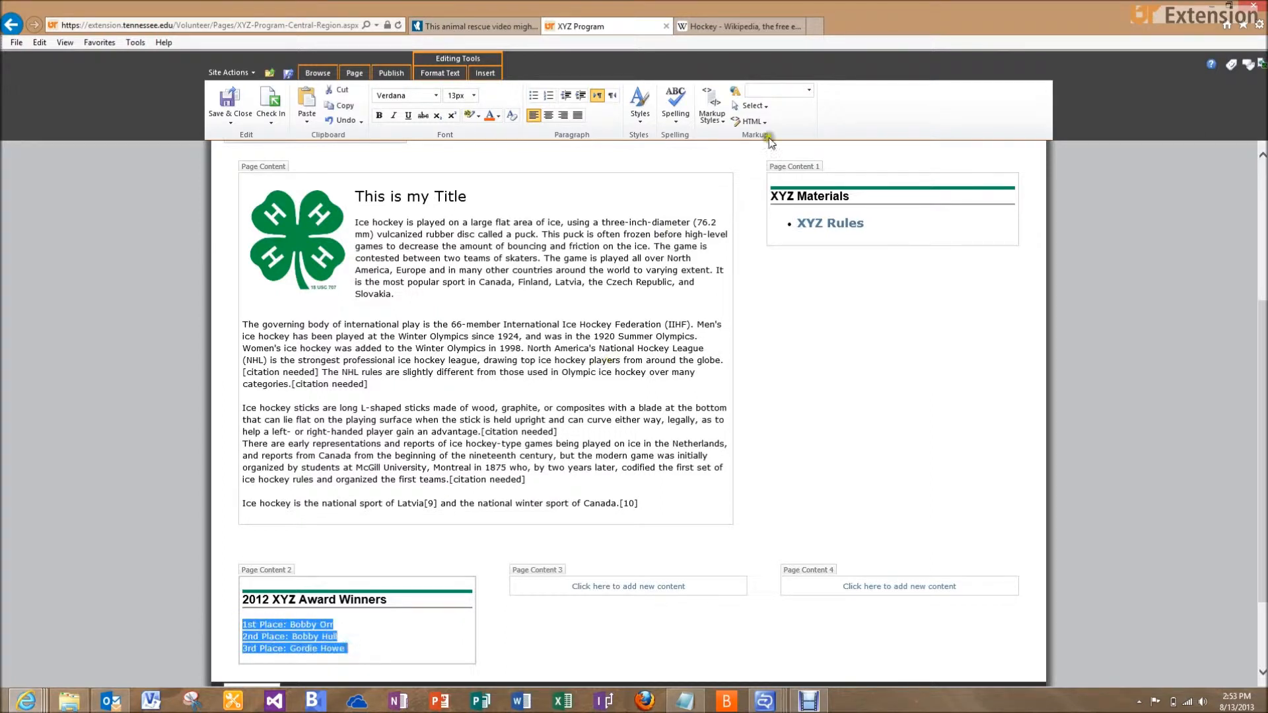
click(713, 118)
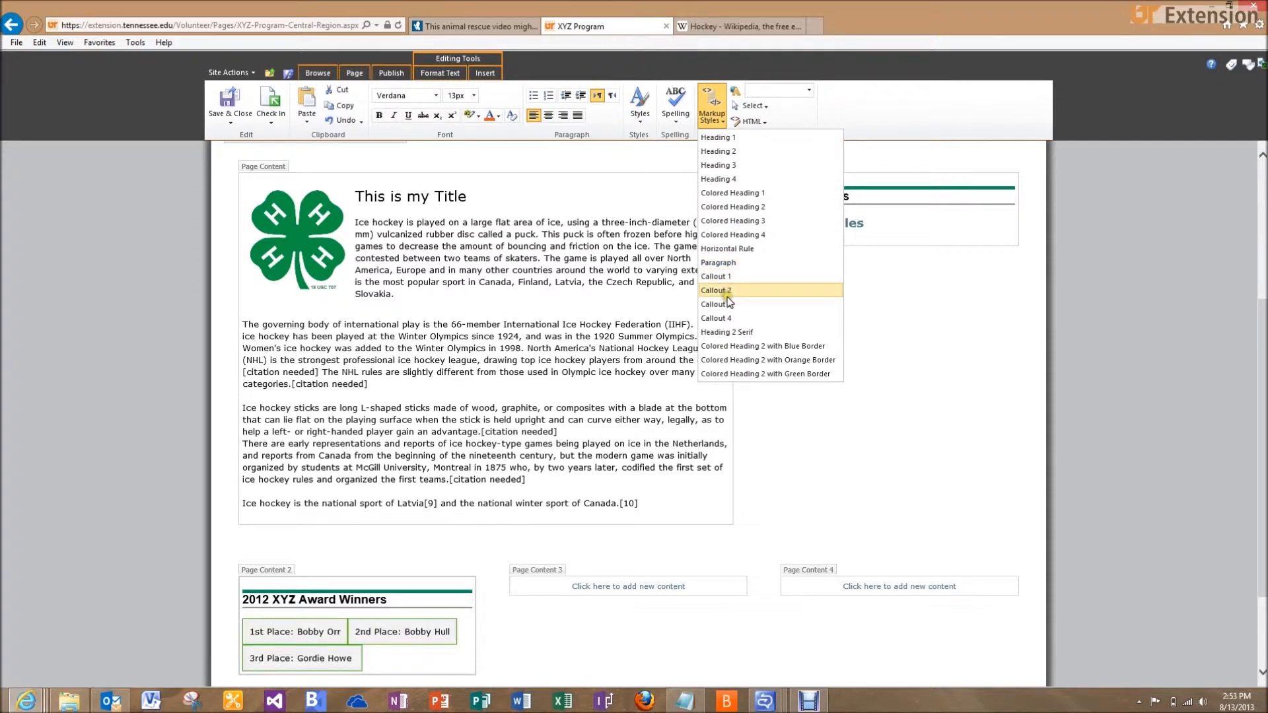
click(732, 221)
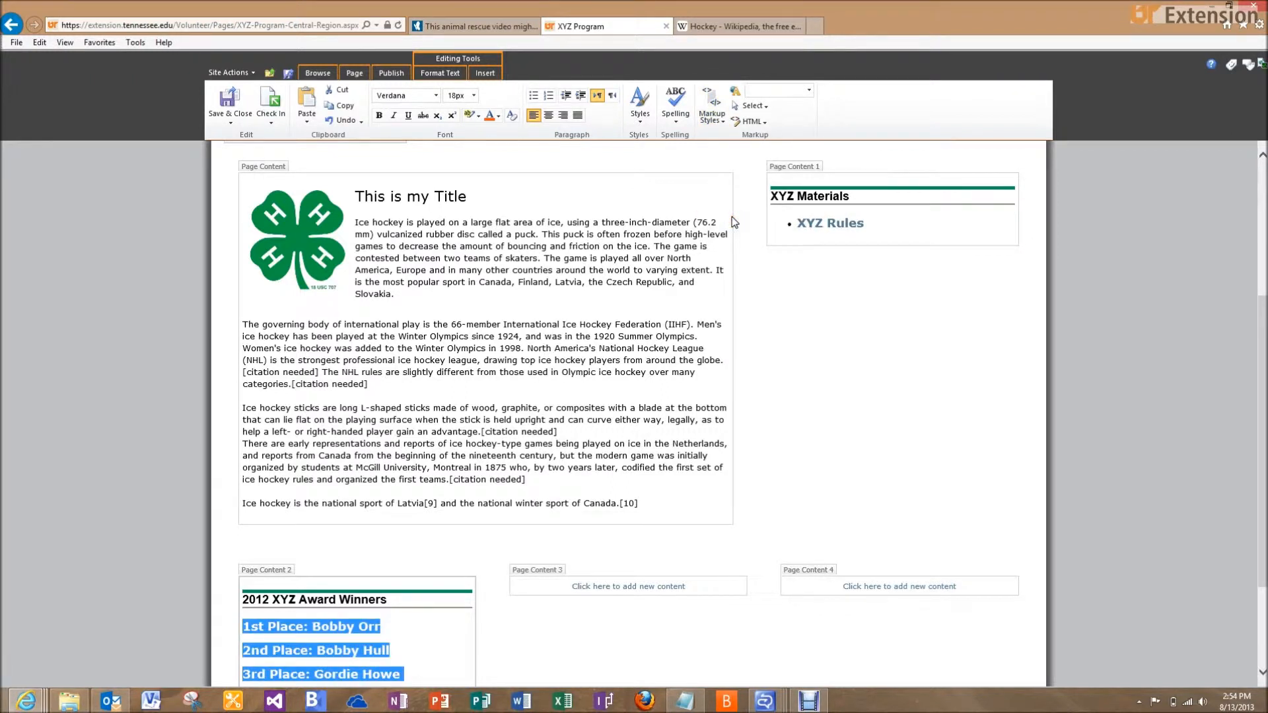
click(385, 72)
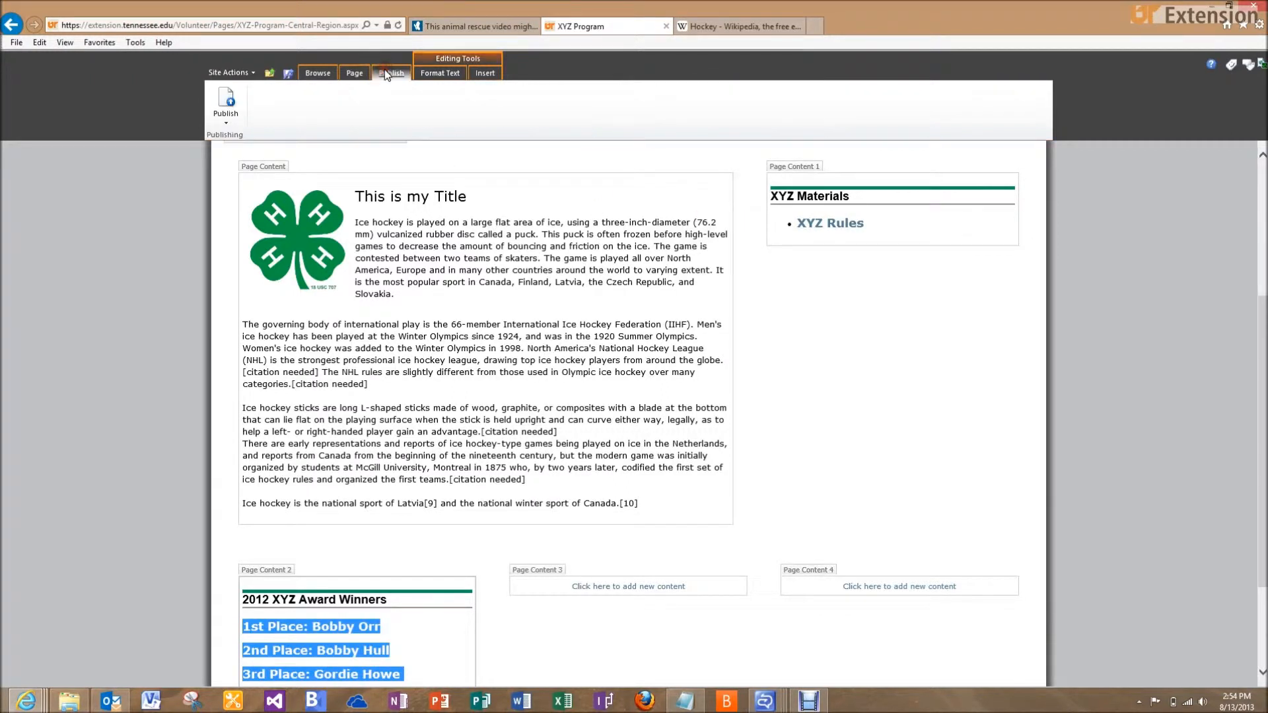
Publish the XYZ Program page past the spelling warning and review the live page
click(229, 103)
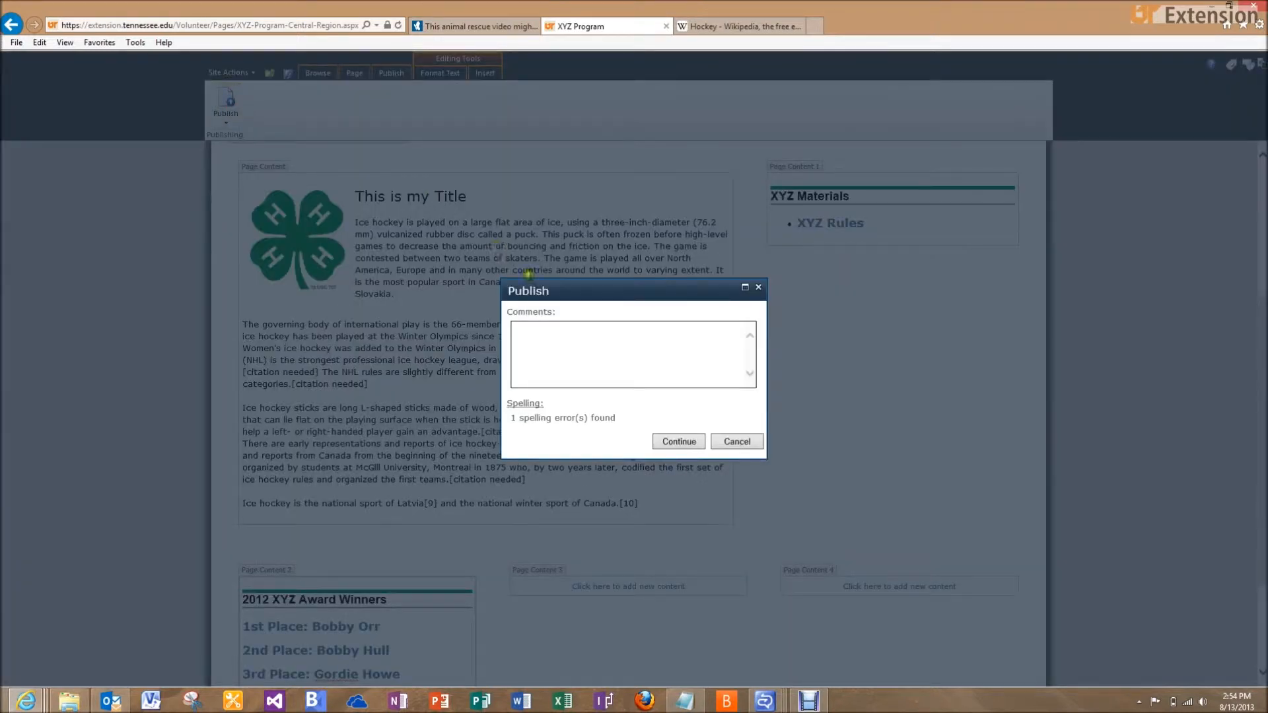
click(676, 441)
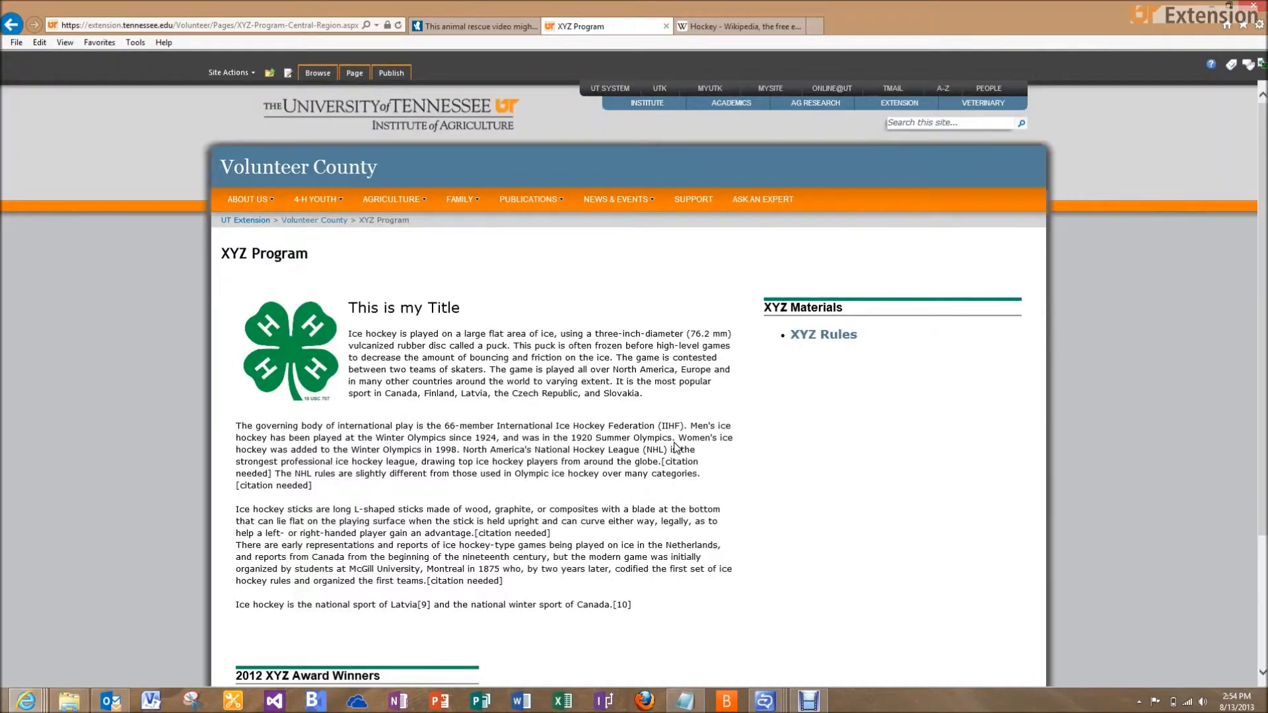
scroll(676, 448, down, 2)
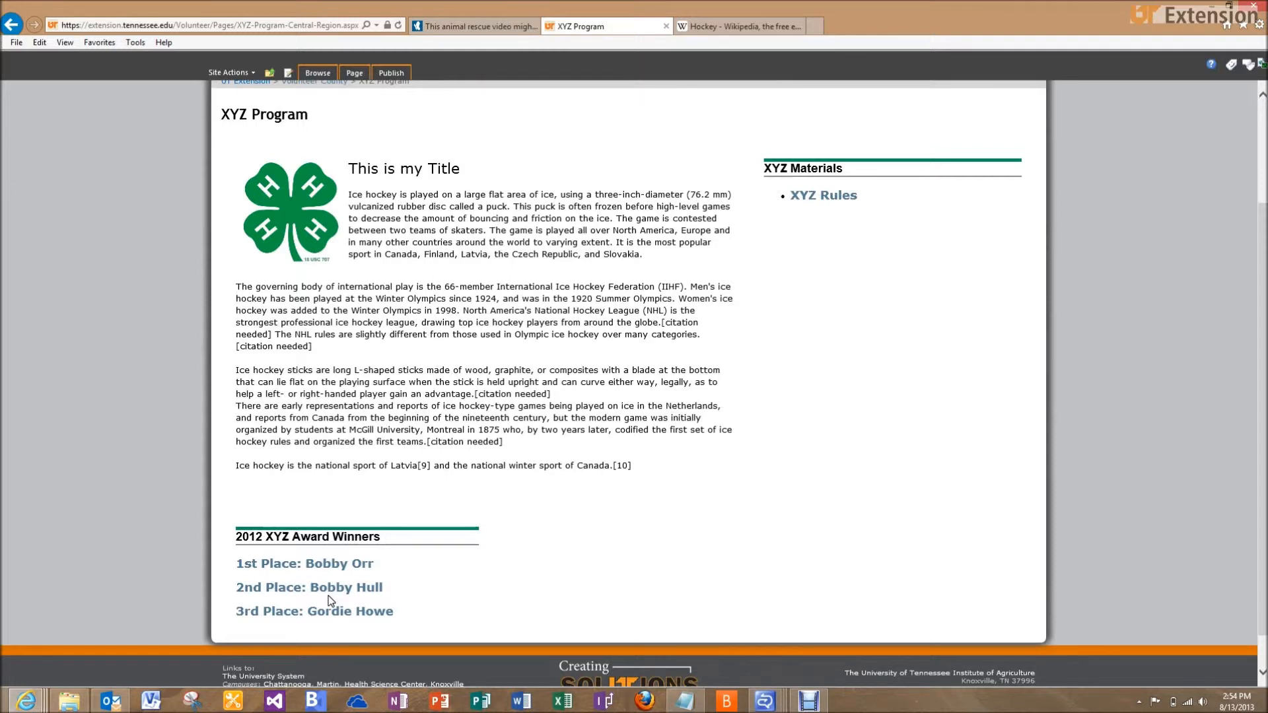
scroll(328, 596, up, 1)
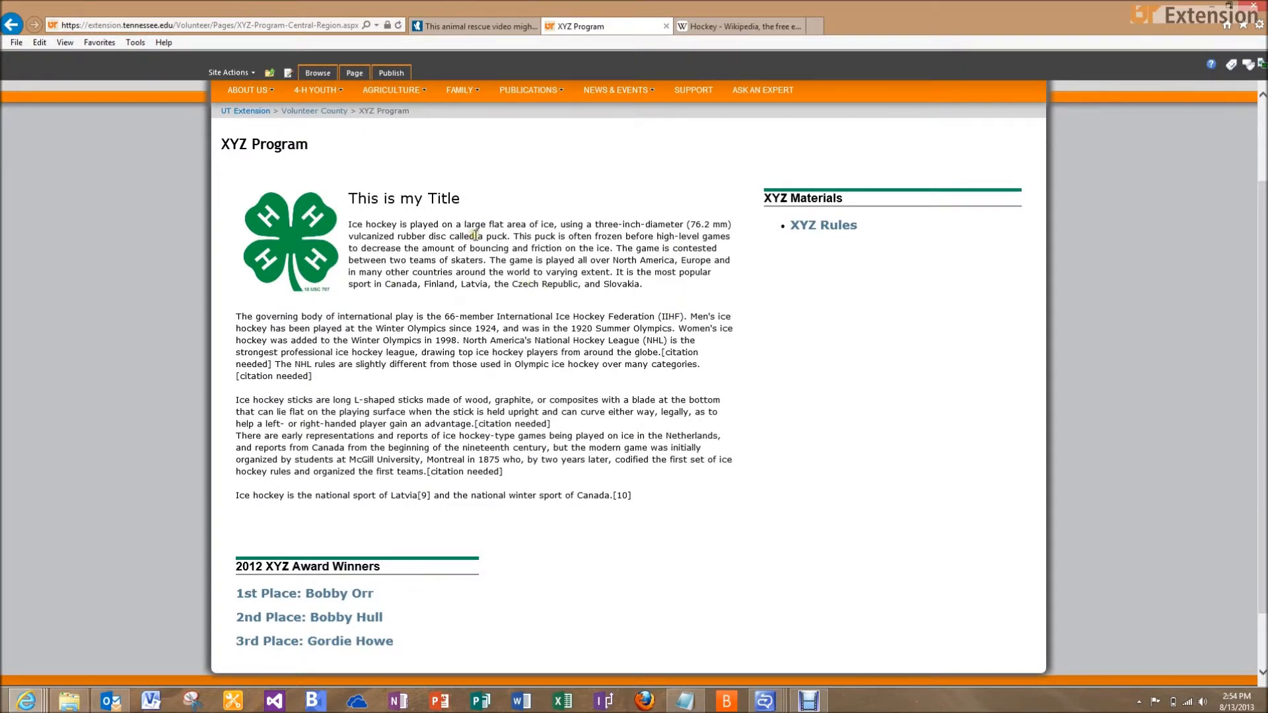
scroll(474, 227, up, 1)
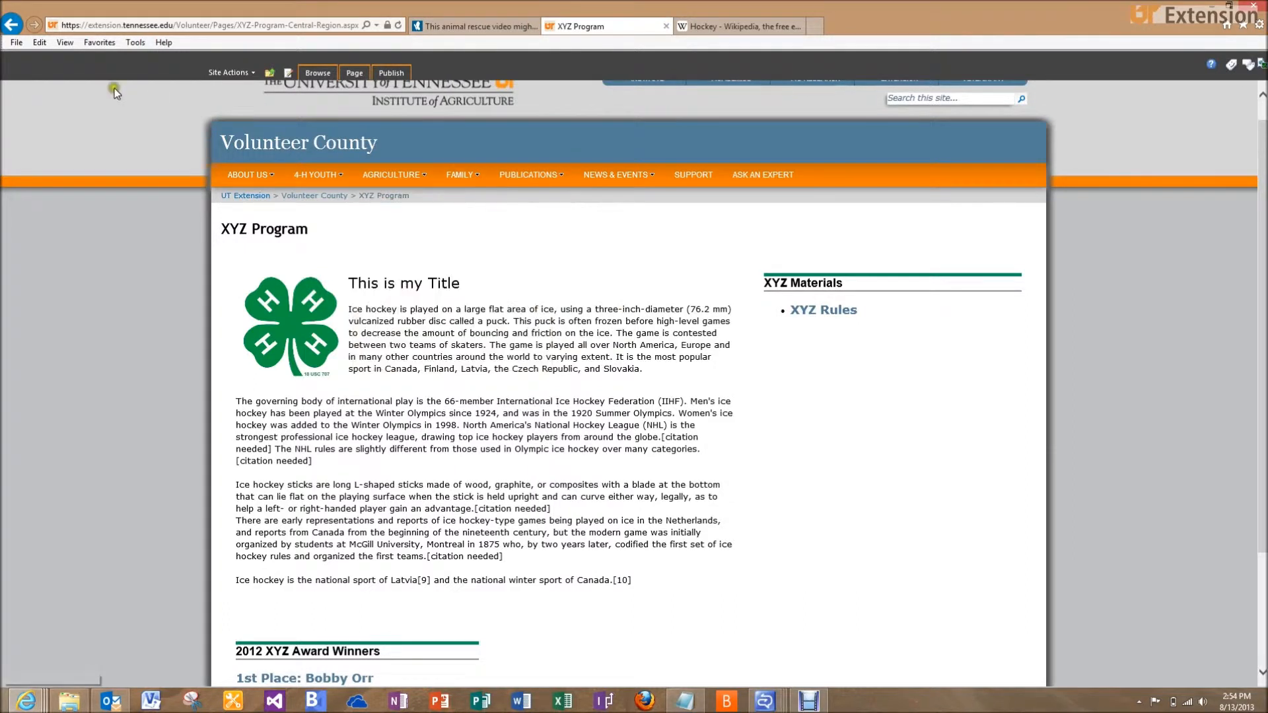
click(693, 373)
click(235, 73)
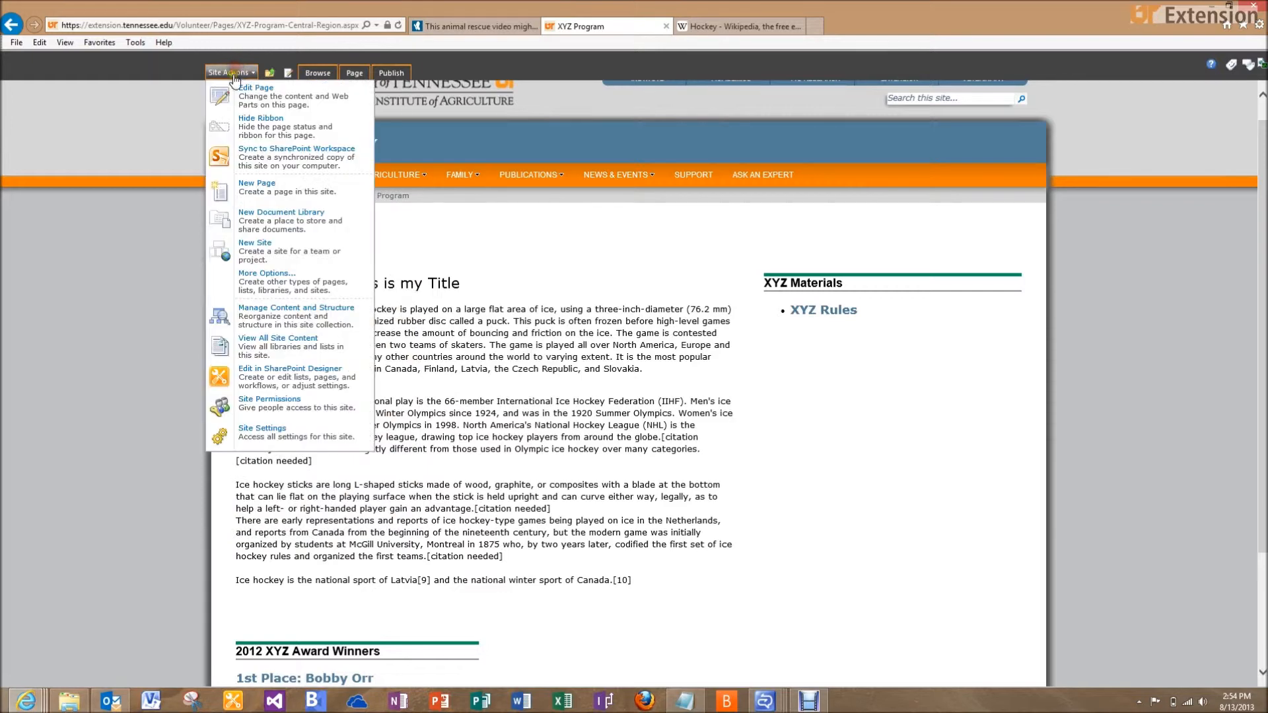
Reopen the page for editing and insert an empty line above the first paragraph
click(237, 95)
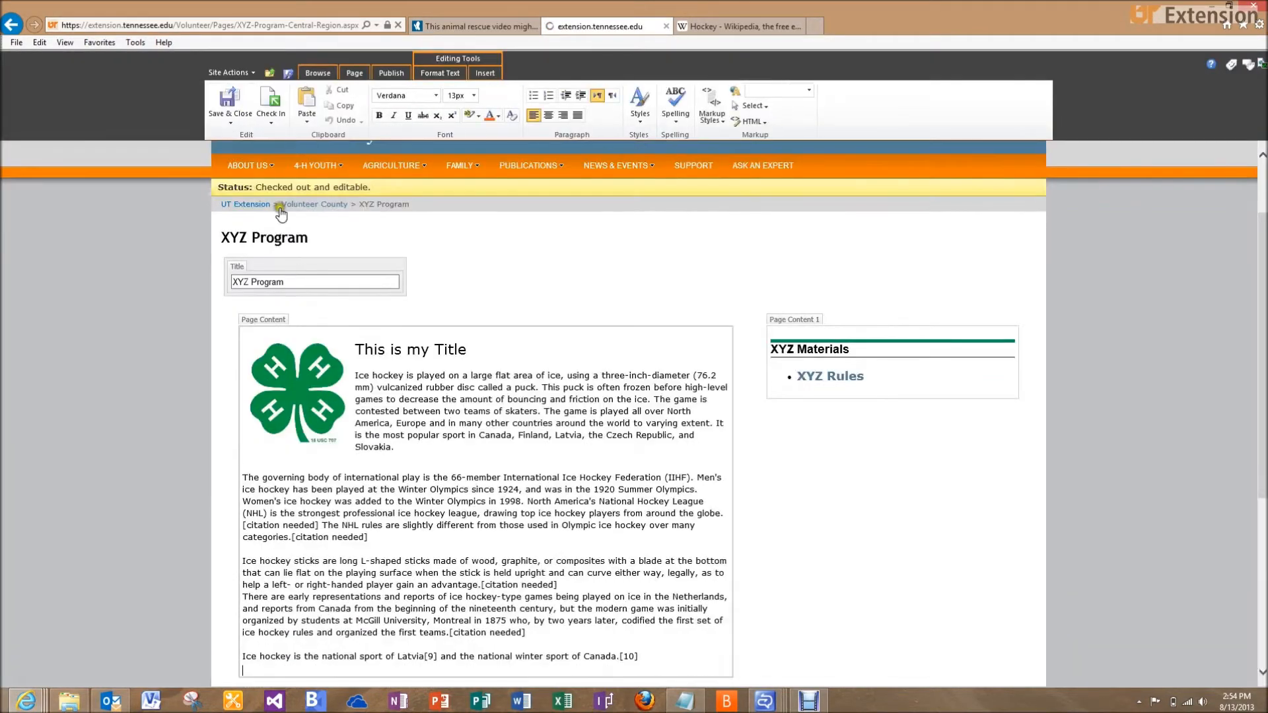
click(356, 376)
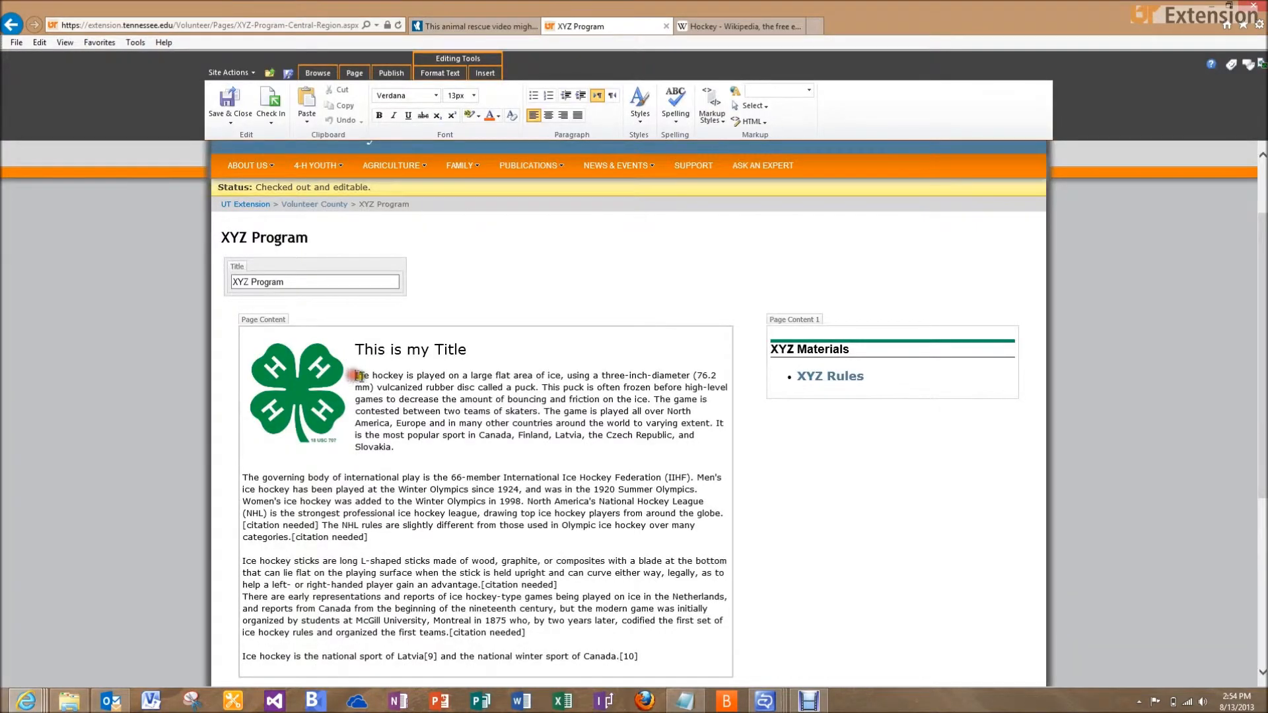
key(Return)
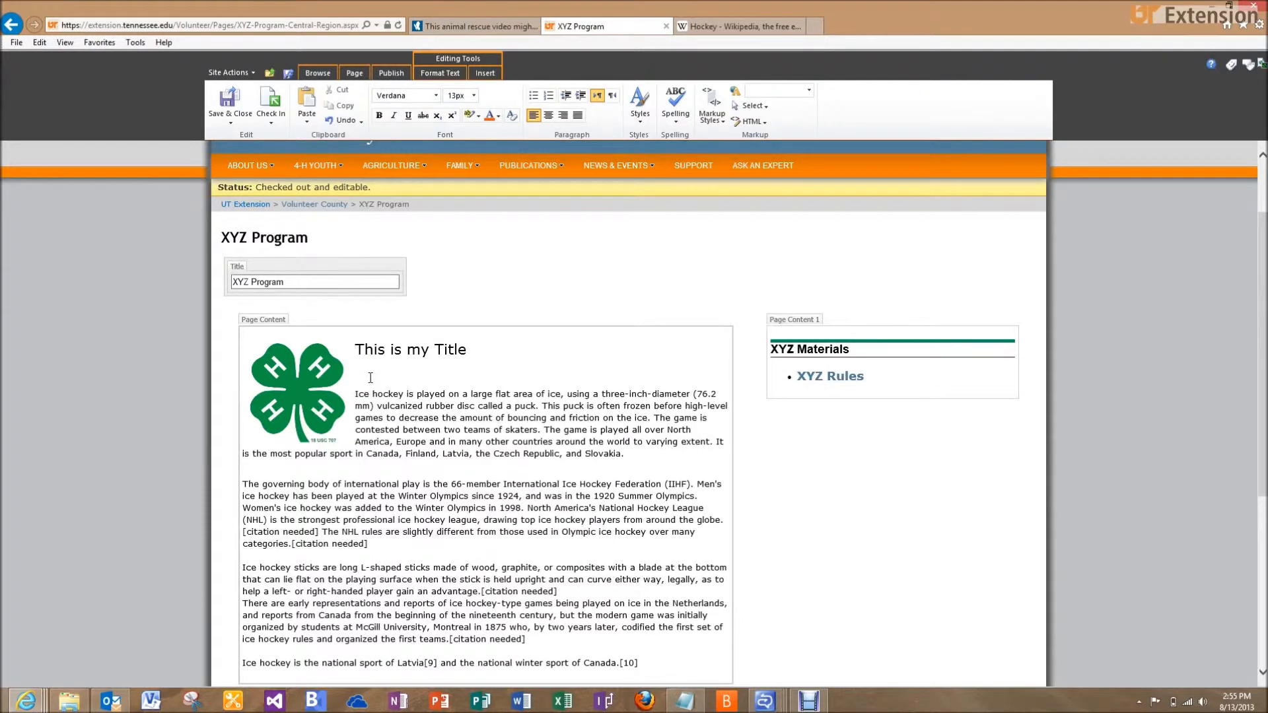
Type the italic line 'For more information, contact' with the contact's name, then select the name
click(394, 116)
text(For)
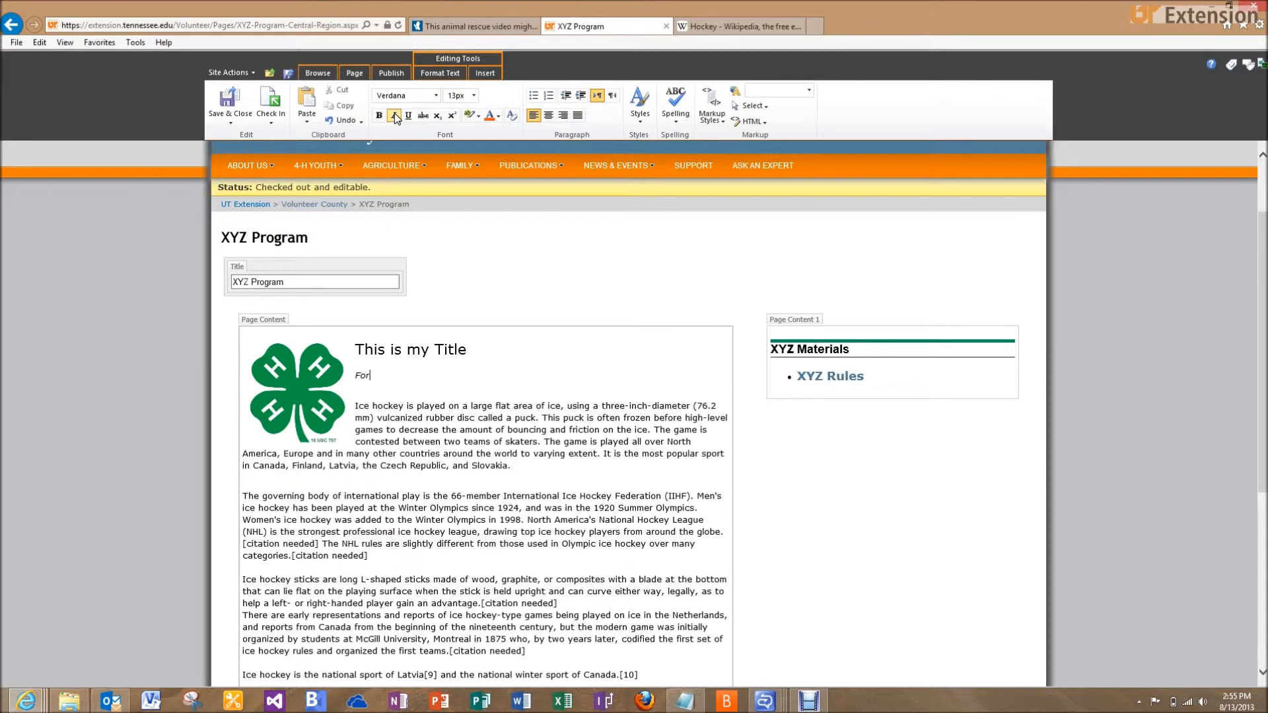
text( more information,)
key(BackSpace)
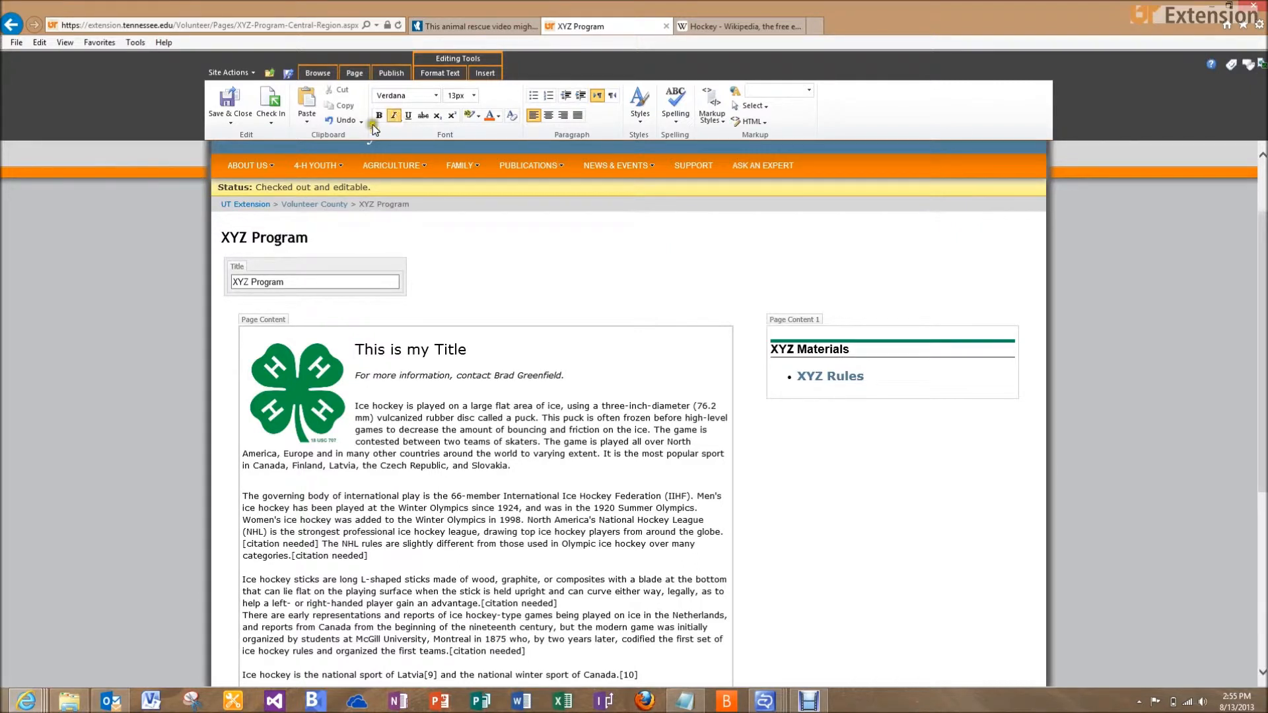
click(367, 389)
key(BackSpace)
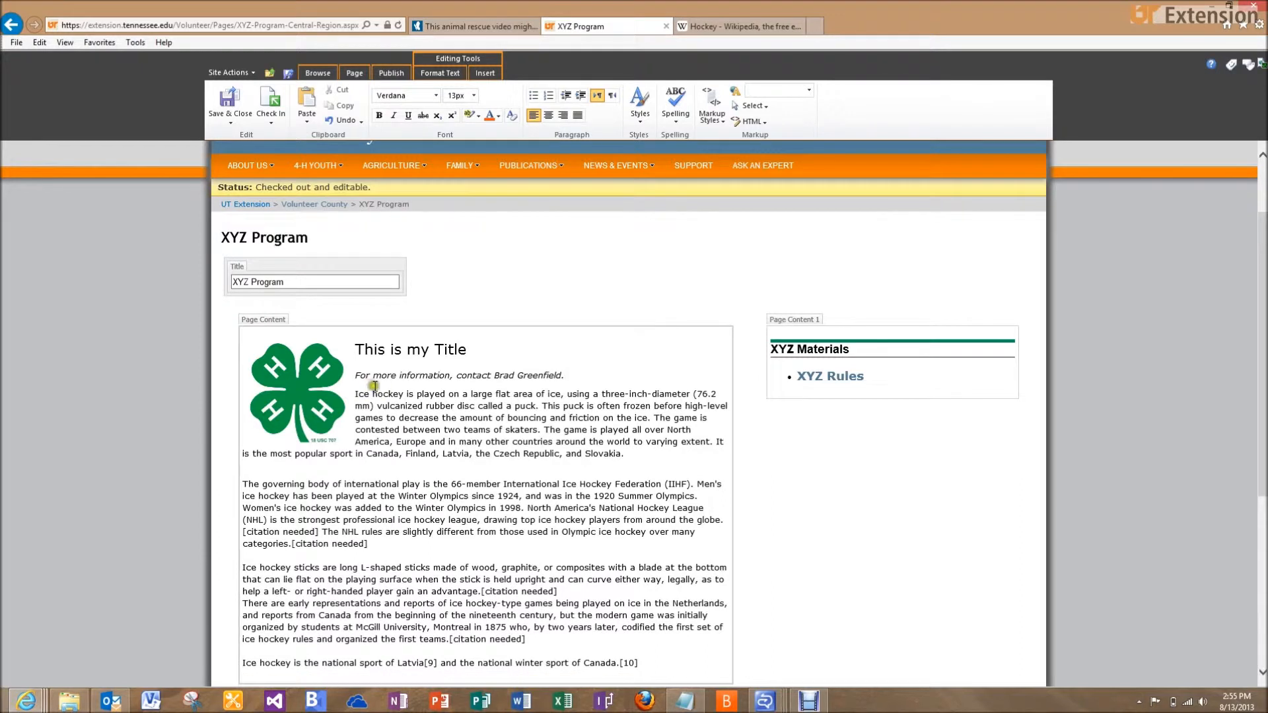
drag(492, 375, 537, 376)
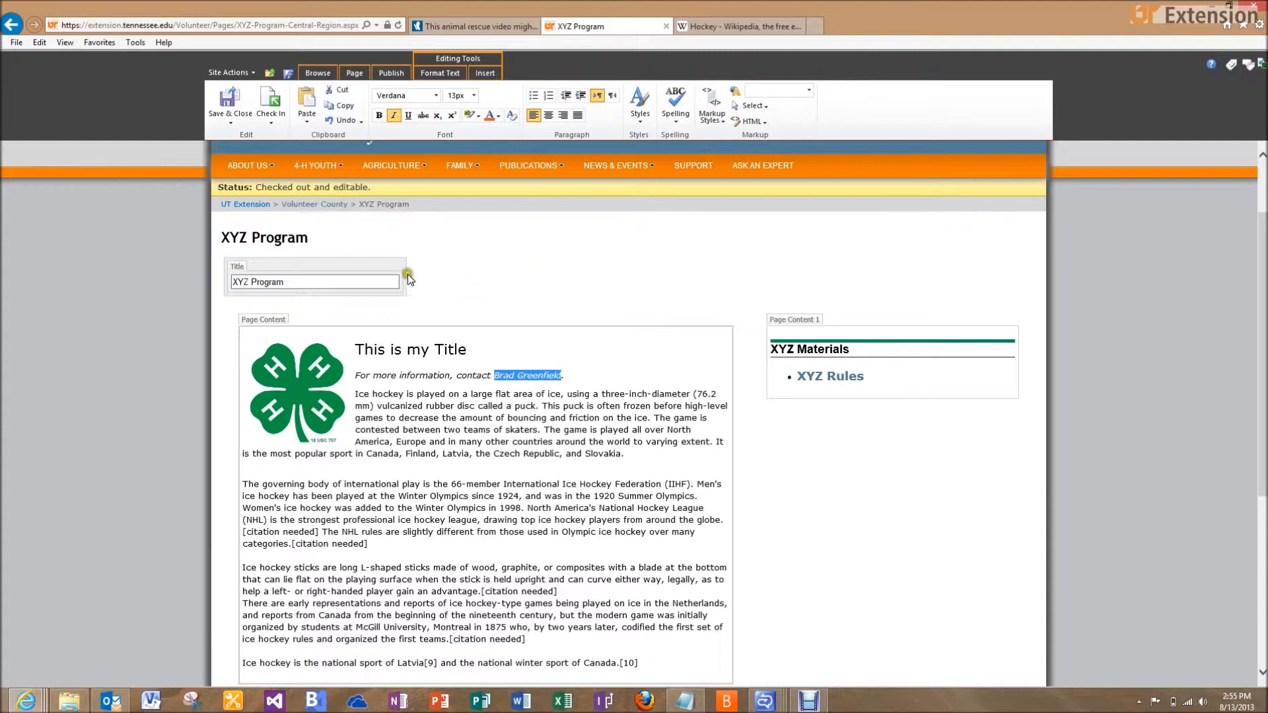
click(485, 74)
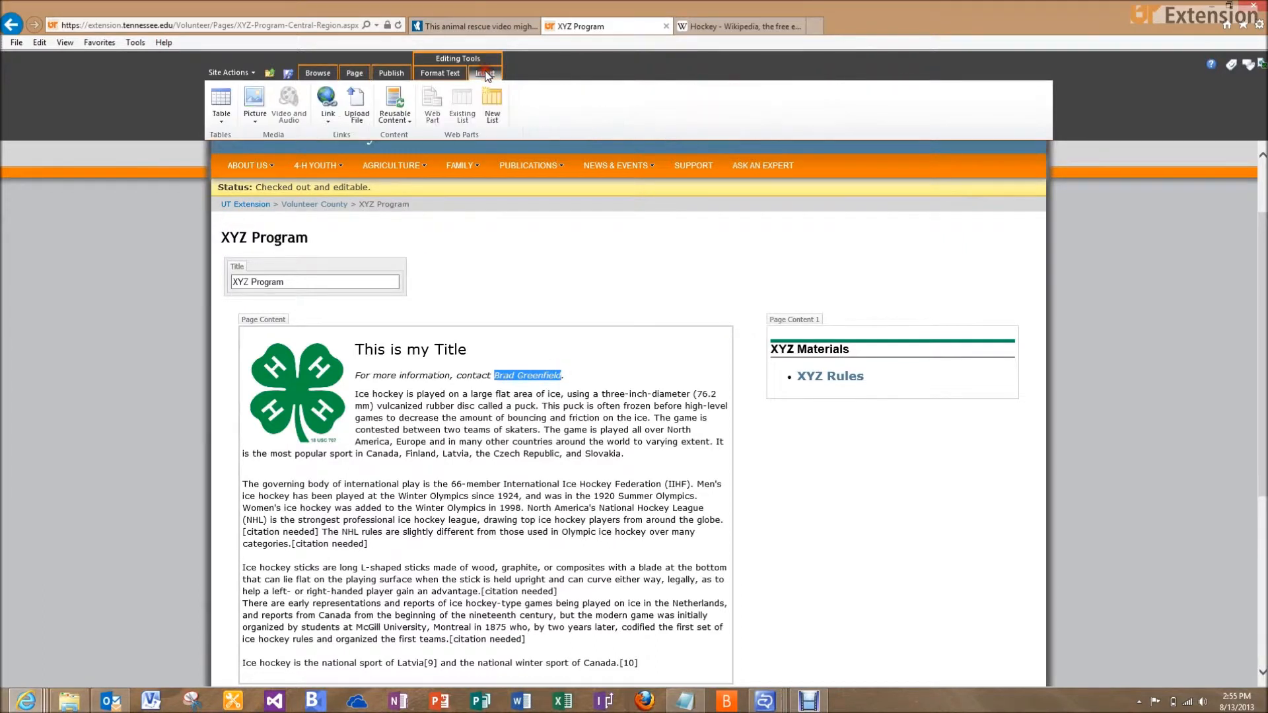
Link the contact's name to their mailto: e-mail address
click(330, 119)
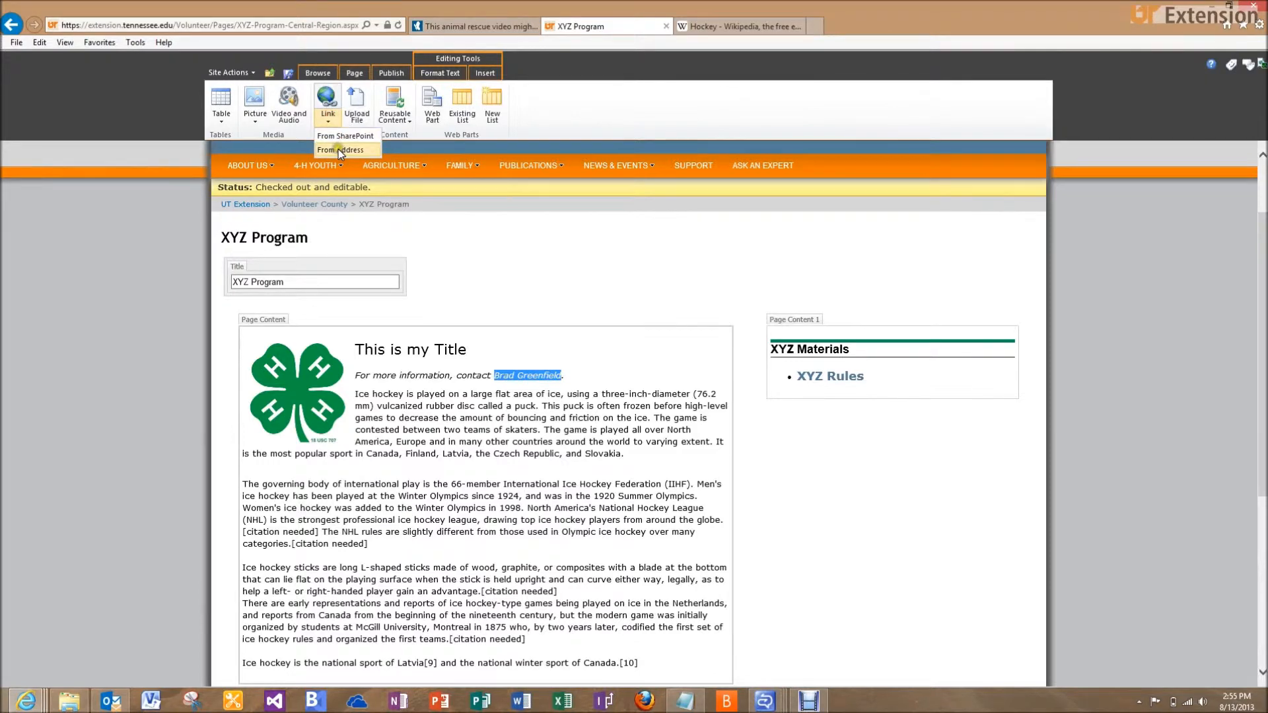
click(338, 149)
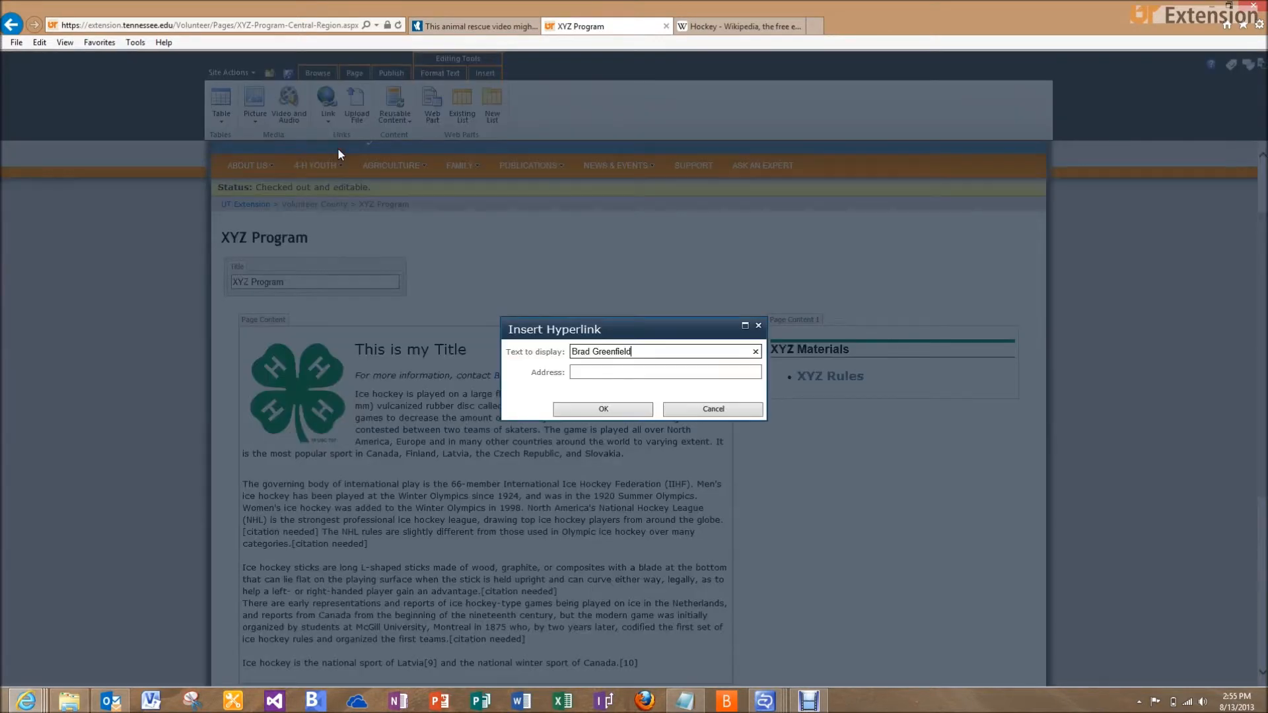
click(608, 371)
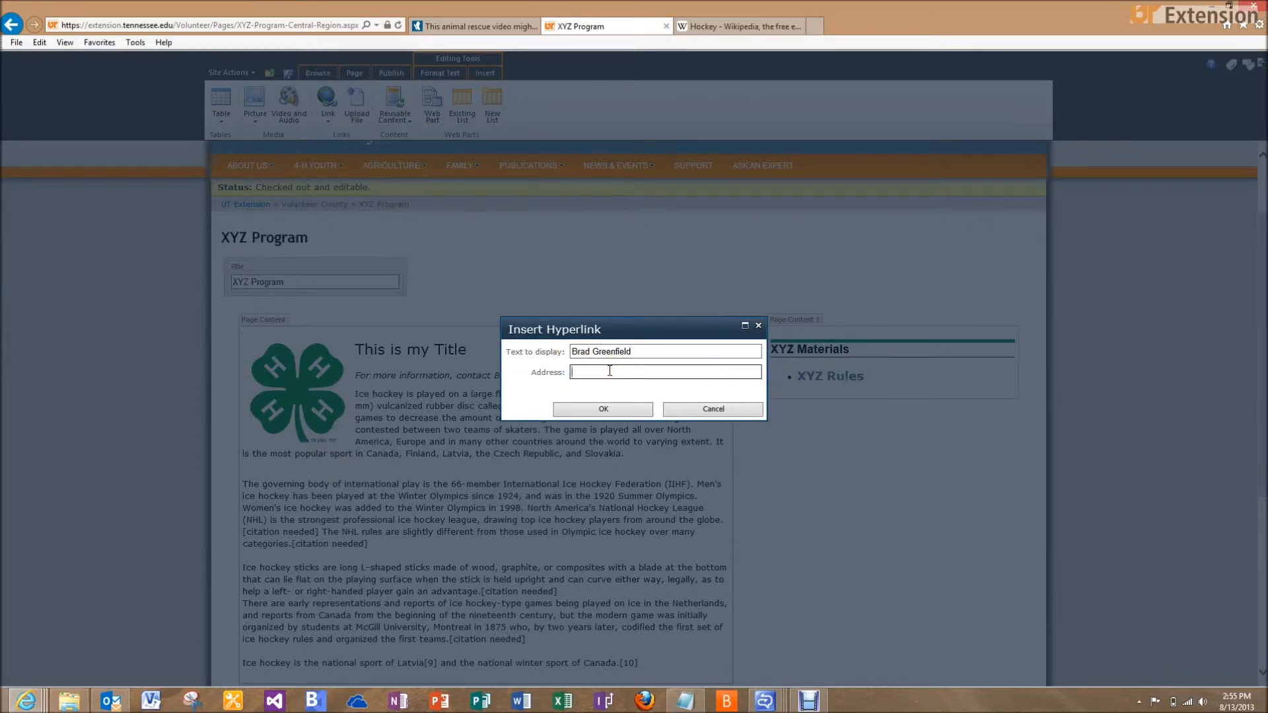
text(mailto)
click(556, 408)
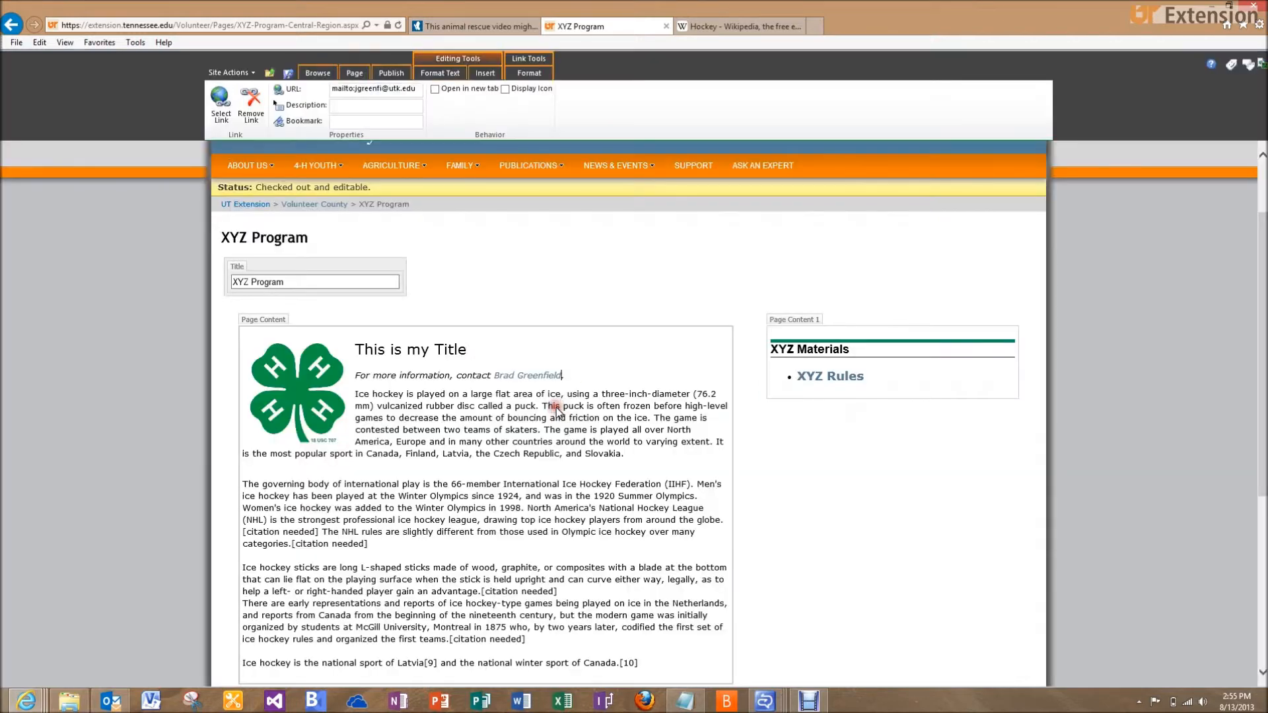
click(520, 375)
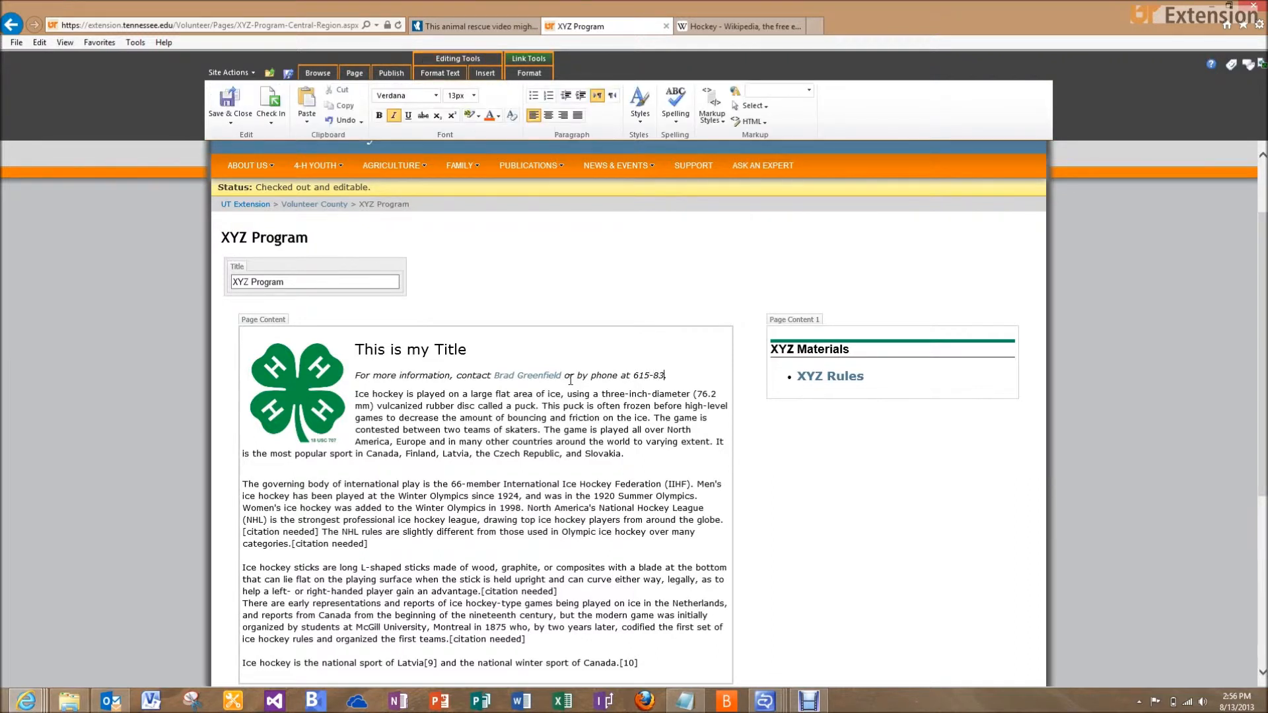
Add 'or by phone at' and the contact's phone number after the e-mail link
scroll(570, 380, down, 2)
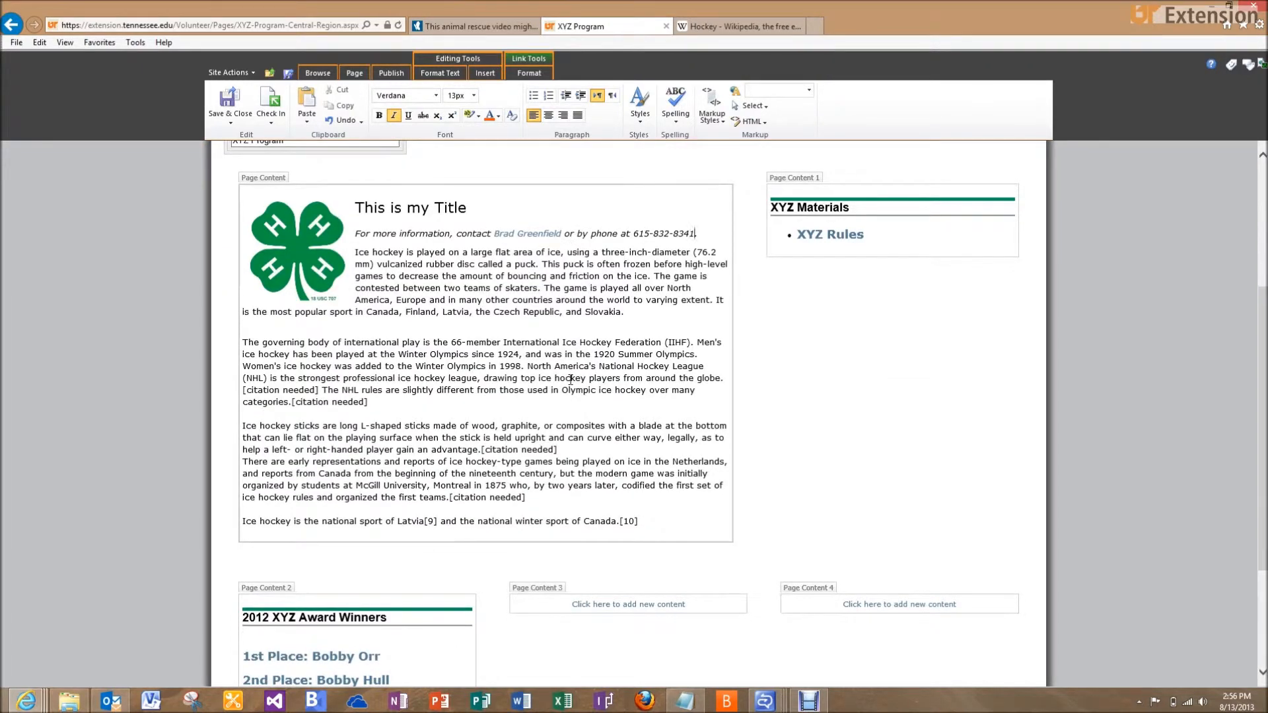
click(640, 522)
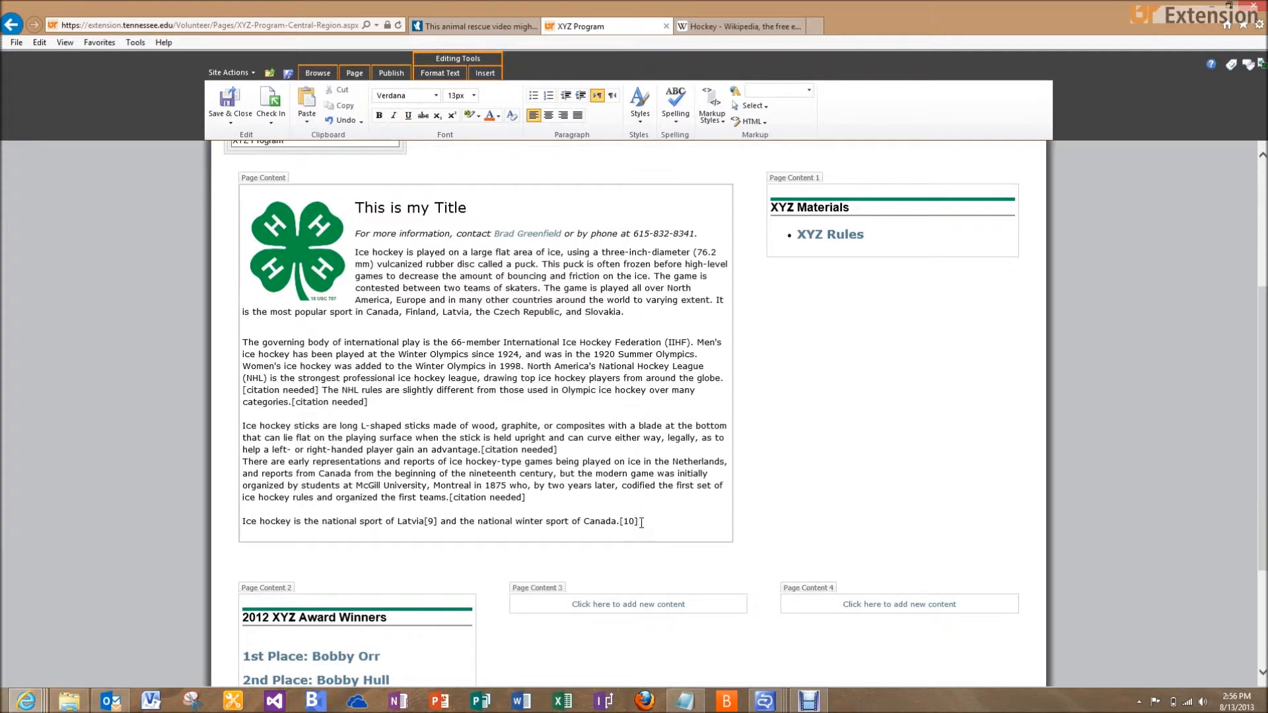
Add a final line '>>>Back to main Volunteer County 4-H Page' and select it
key(Return)
key(Return)
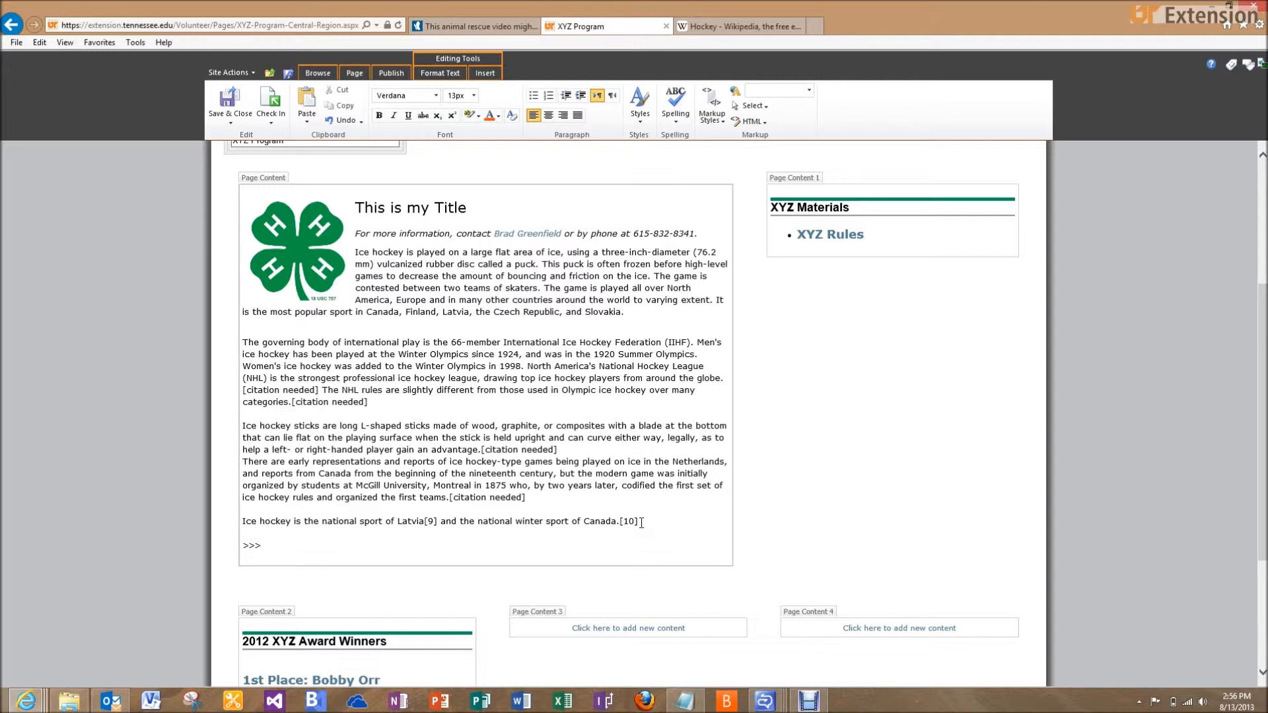
text(>>>Back to main )
text(4-)
key(BackSpace)
key(BackSpace)
key(BackSpace)
text(Volunteer County 4-H Page.)
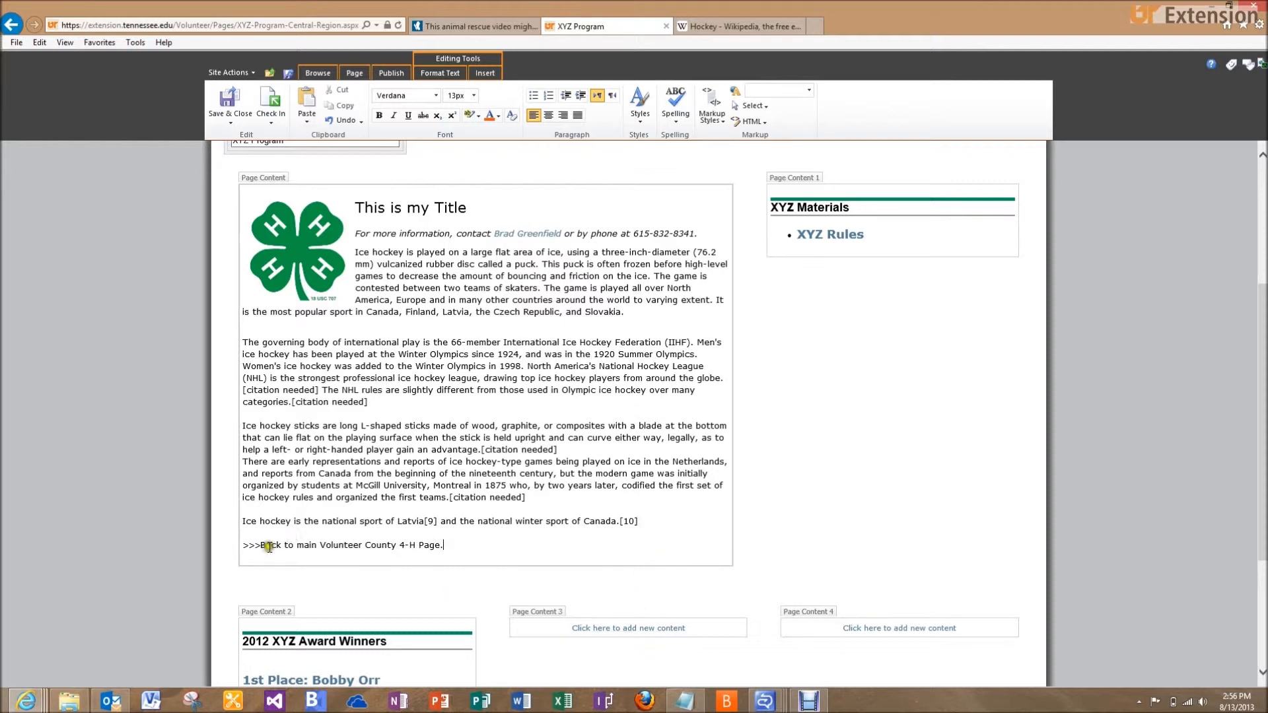
drag(243, 545, 436, 550)
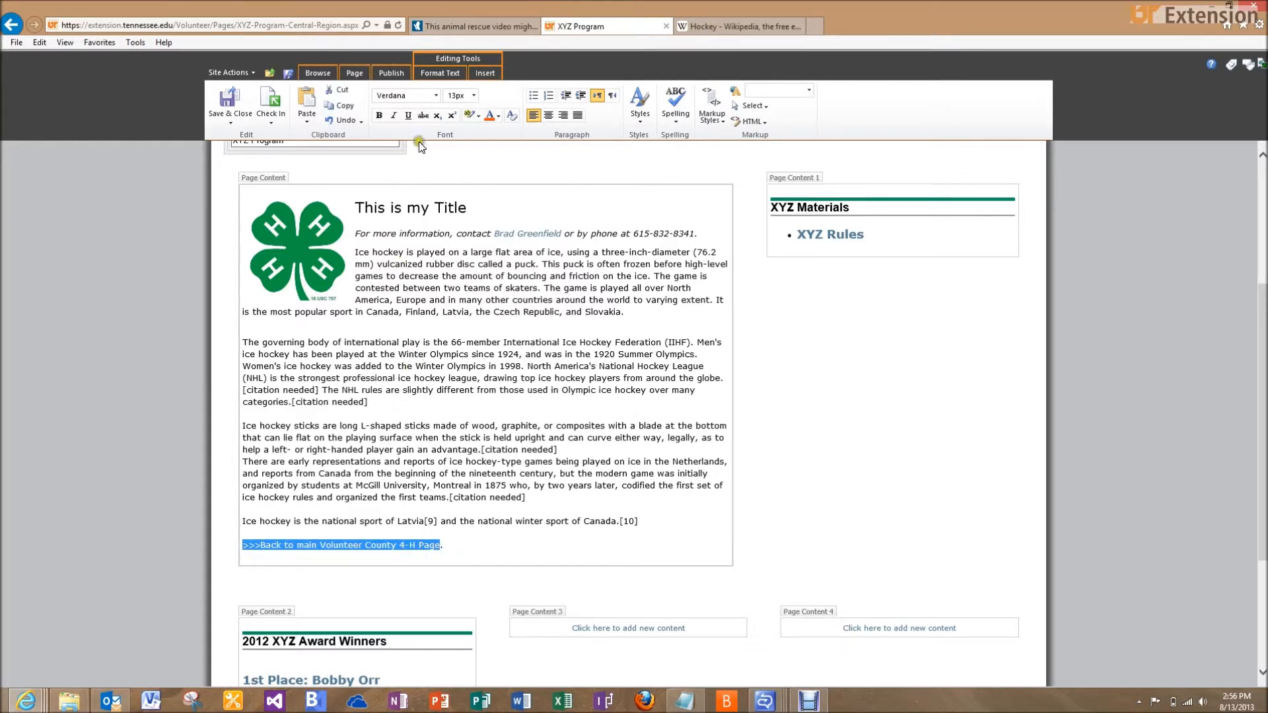
Italicize the Back to main line and link it to Central-Region-Video-Training-Page in Pages
click(393, 116)
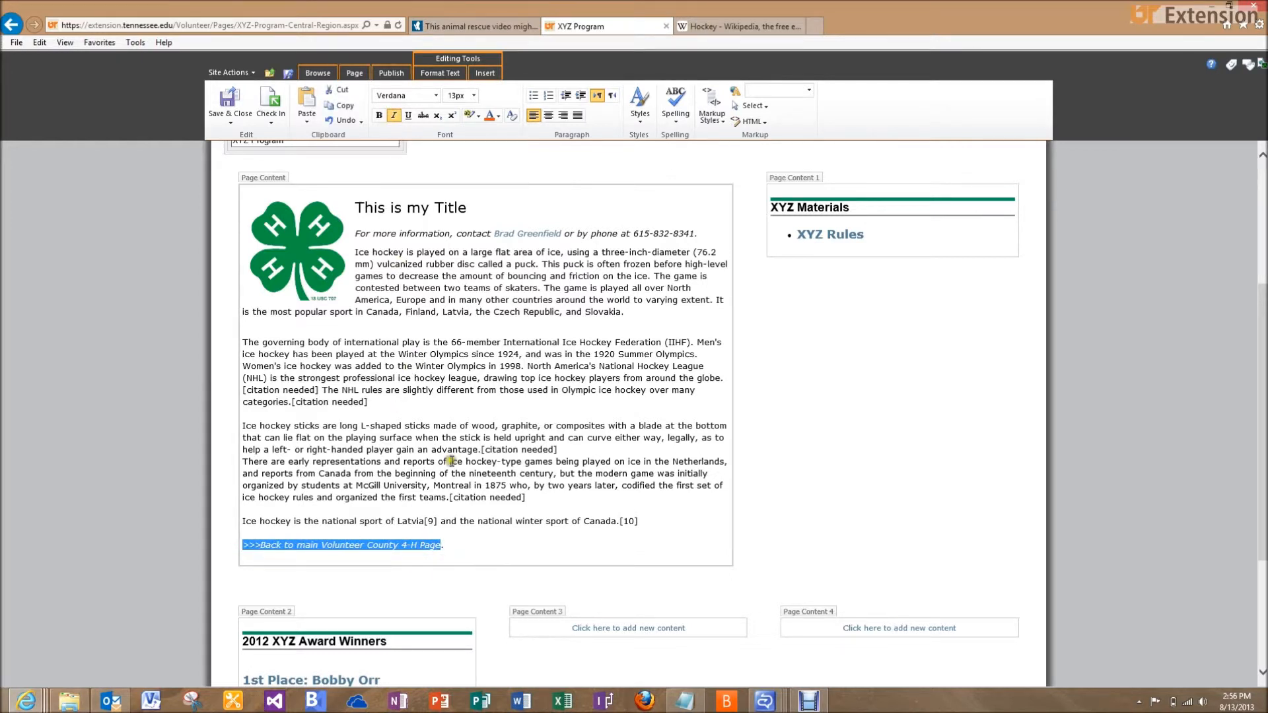
click(486, 74)
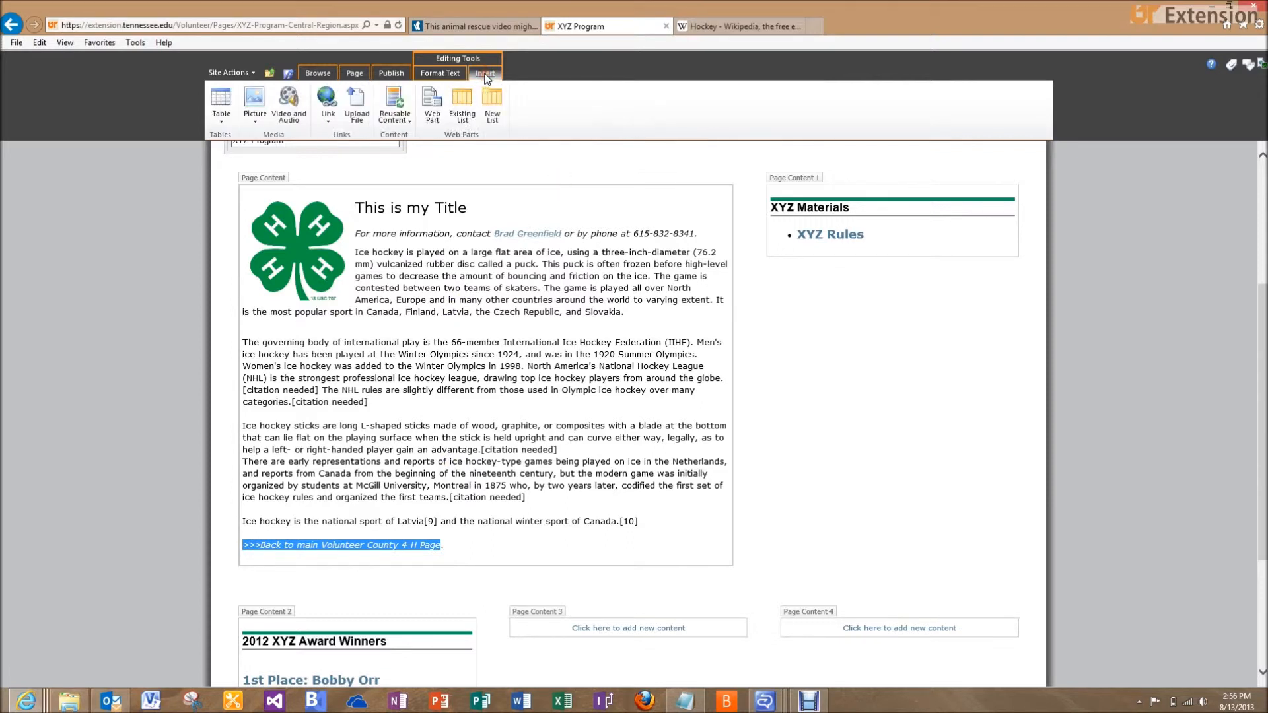
click(332, 120)
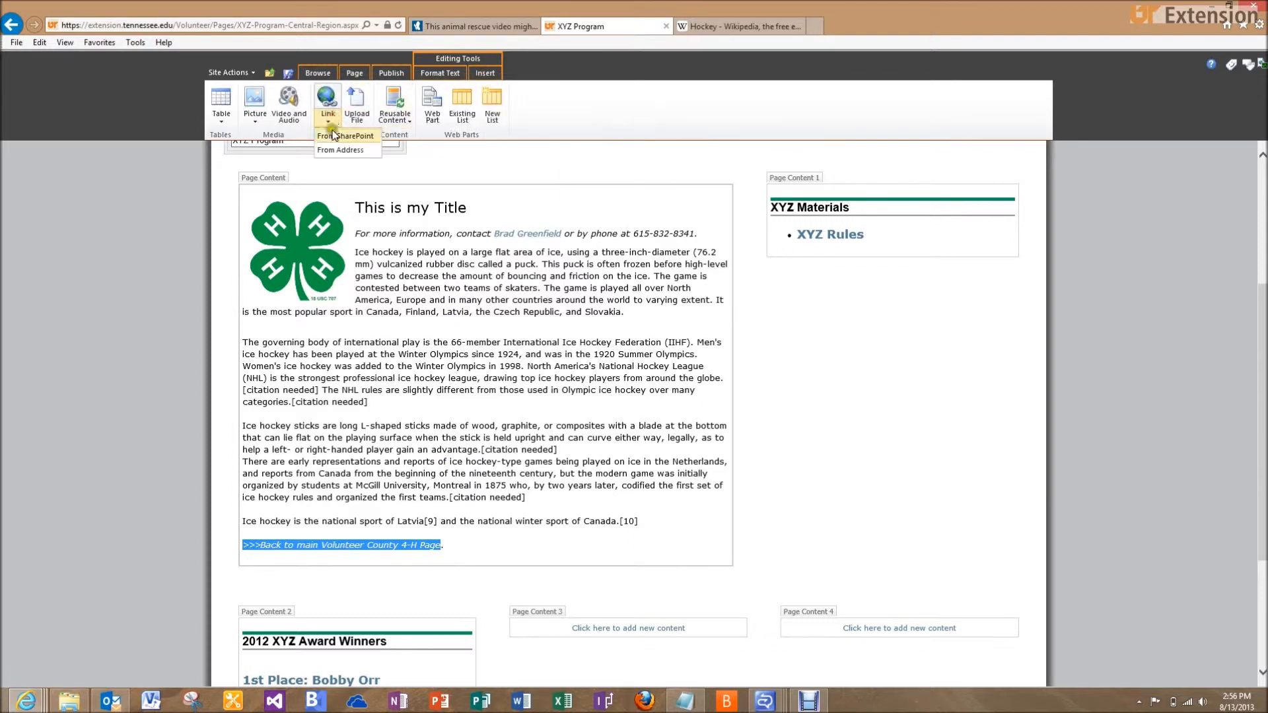
click(336, 138)
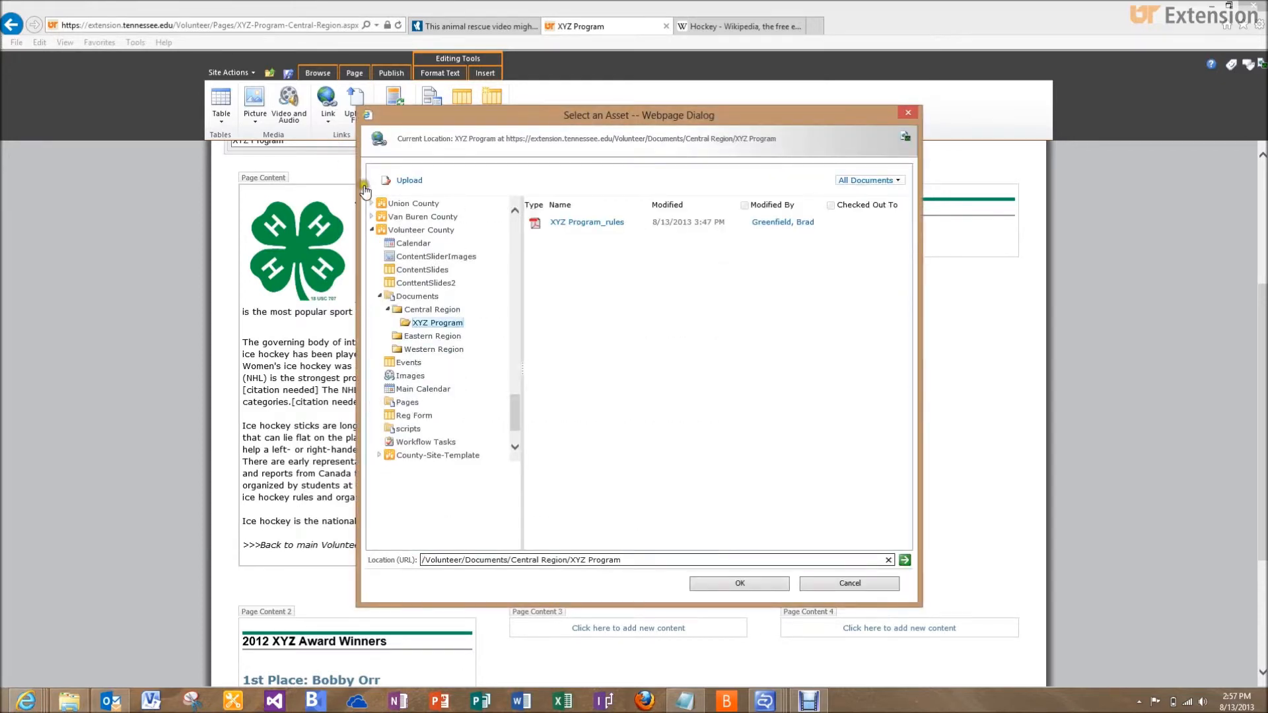
click(408, 403)
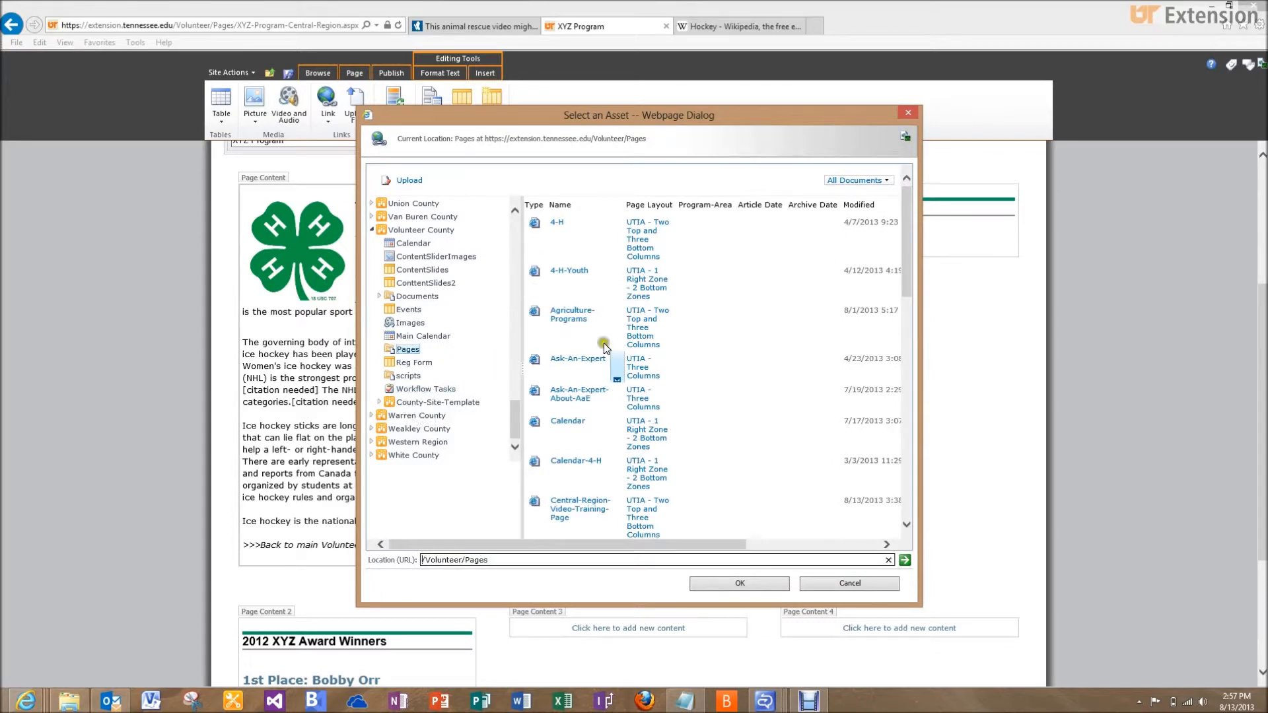
mouse_move(605, 492)
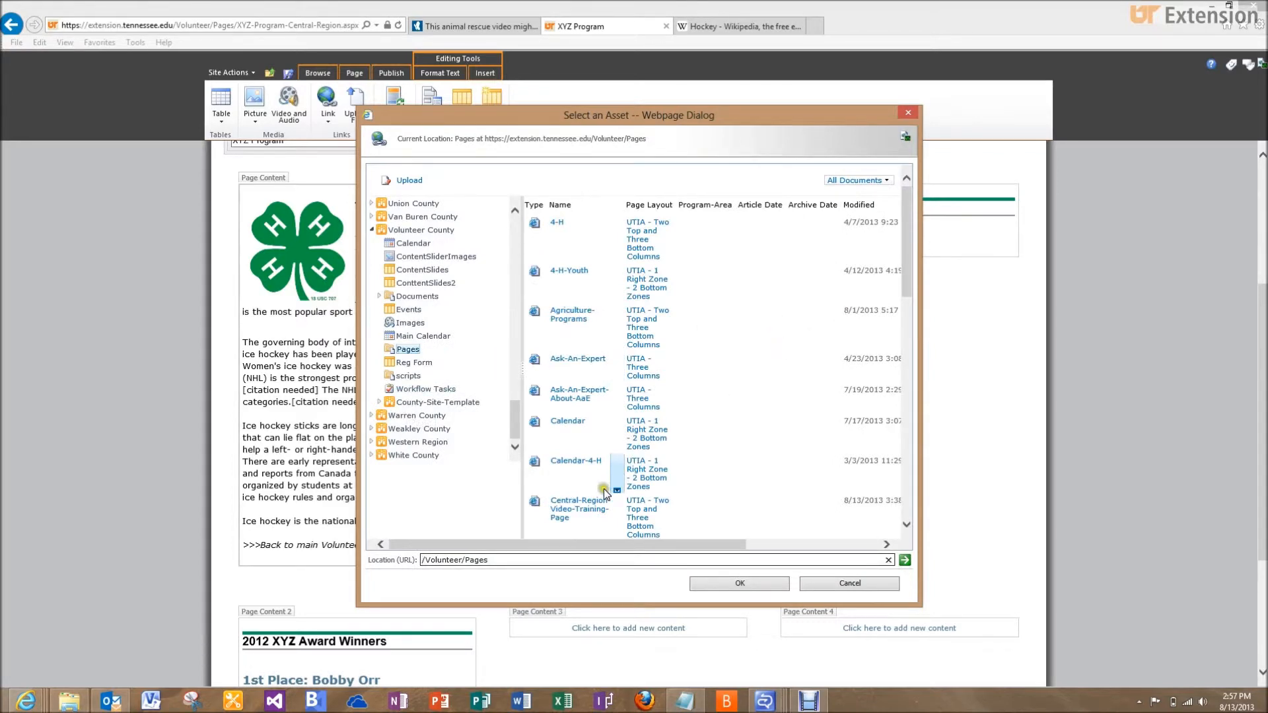
click(576, 515)
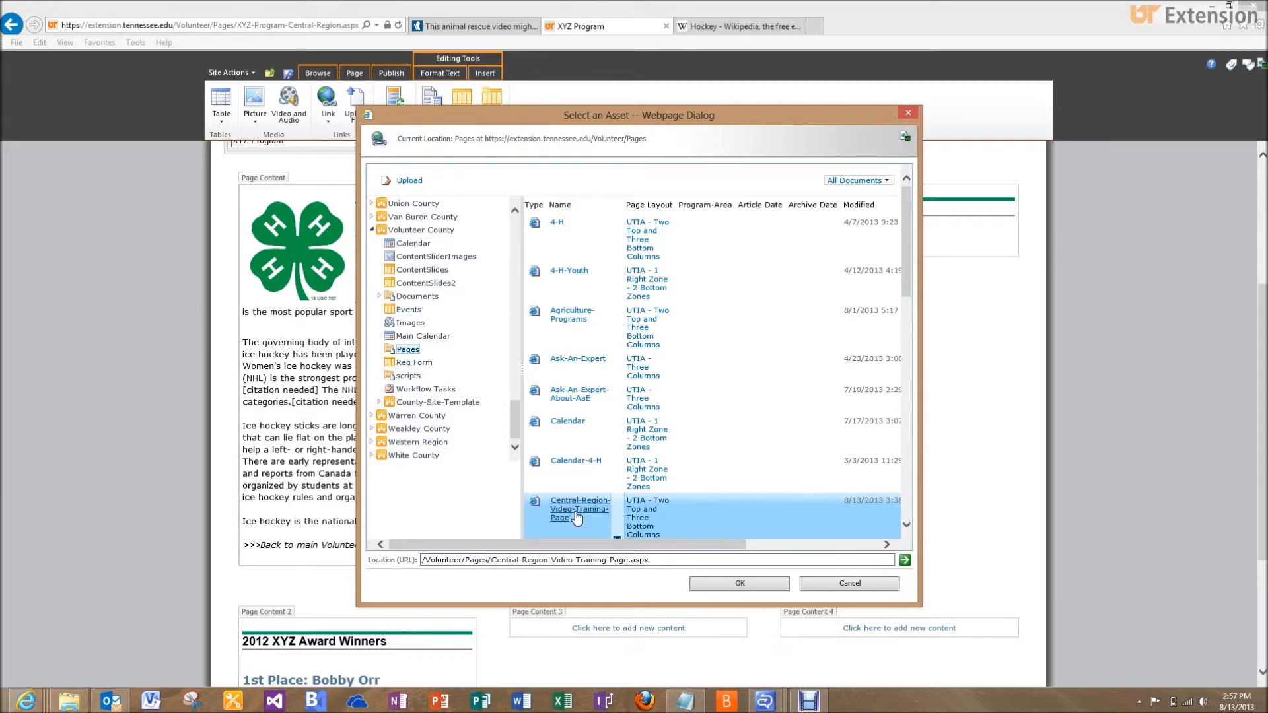
click(693, 583)
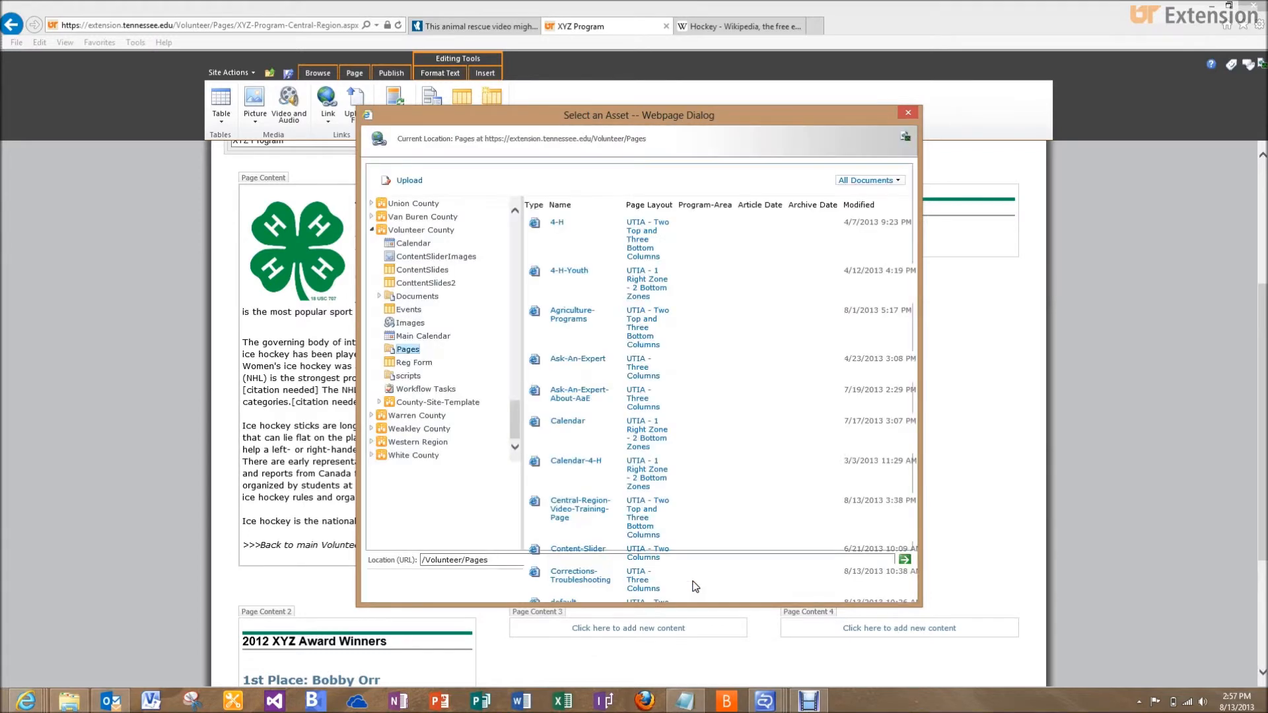
scroll(692, 582, down, 2)
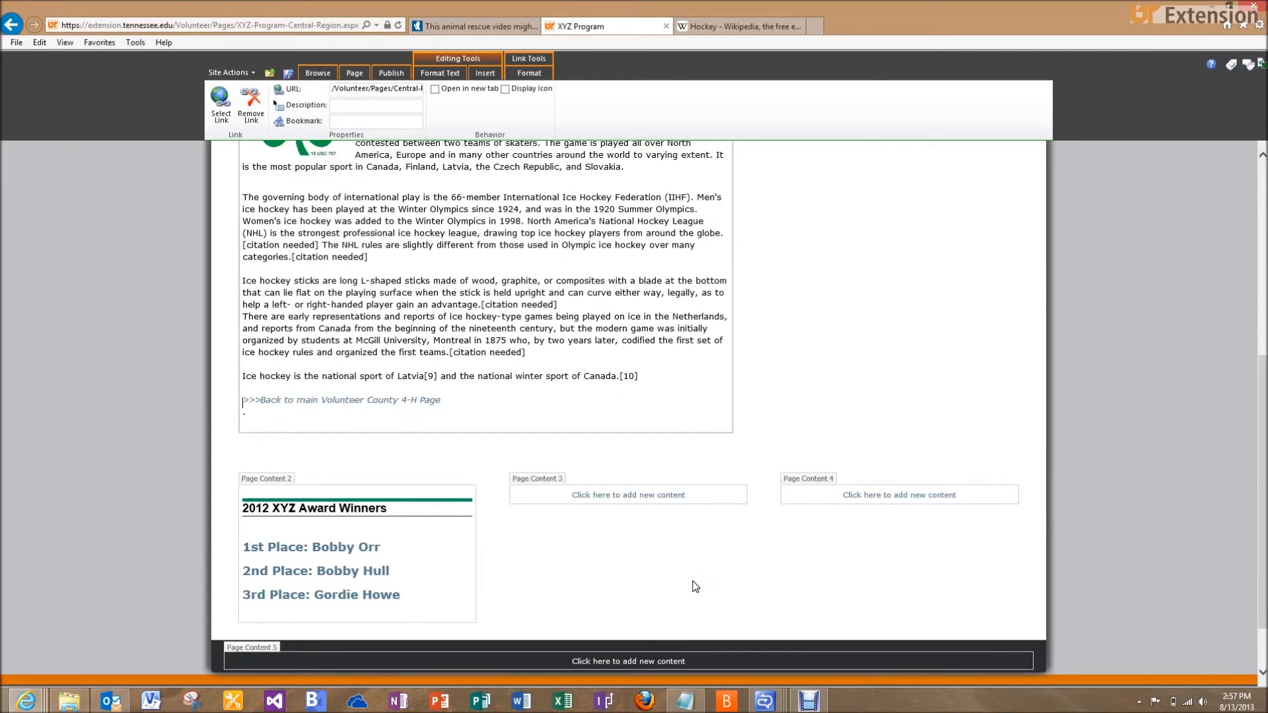
Publish the XYZ Program page, confirming in the Publish dialog
scroll(693, 582, up, 3)
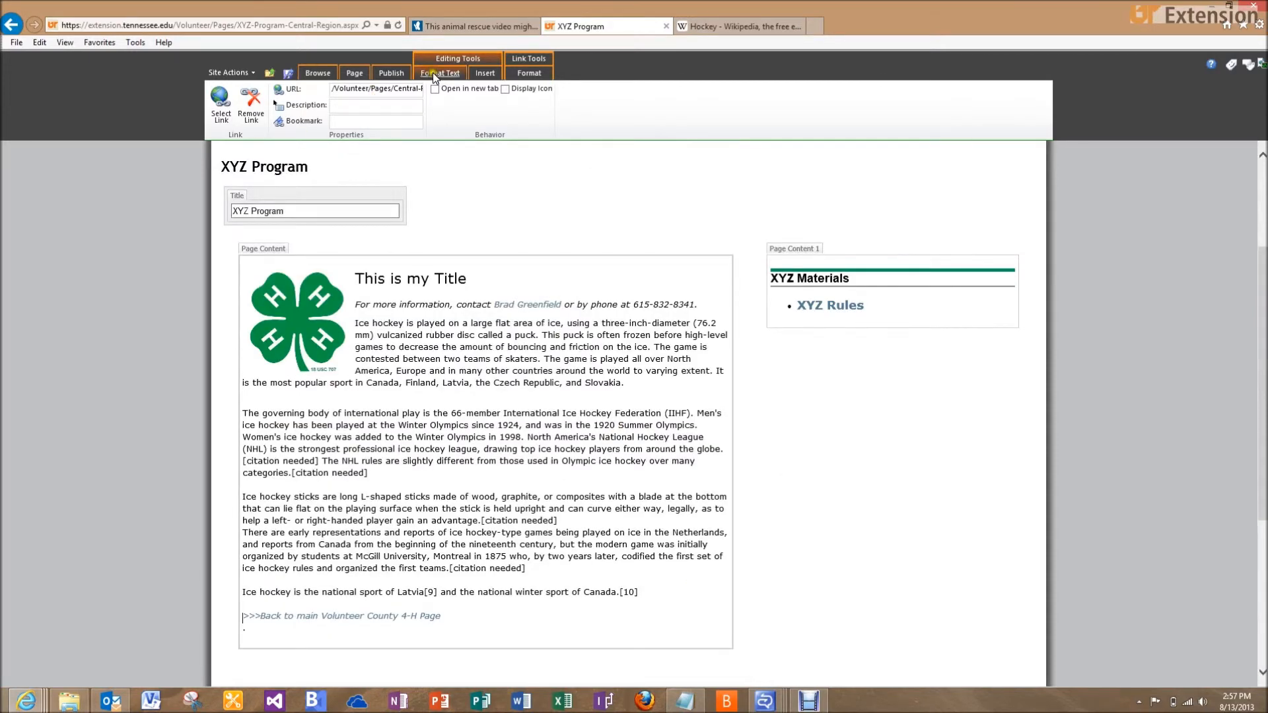
click(391, 72)
click(235, 100)
click(691, 442)
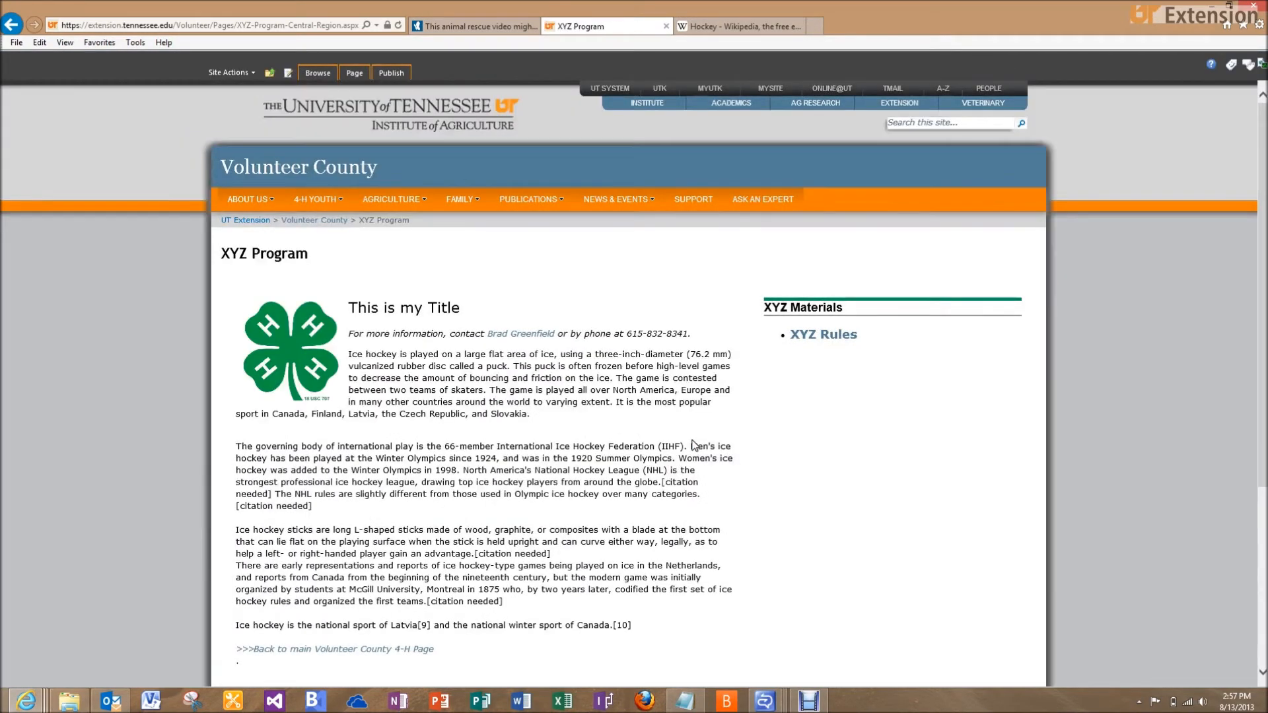
Test the contact e-mail link and the XYZ Rules link on the published page
click(514, 335)
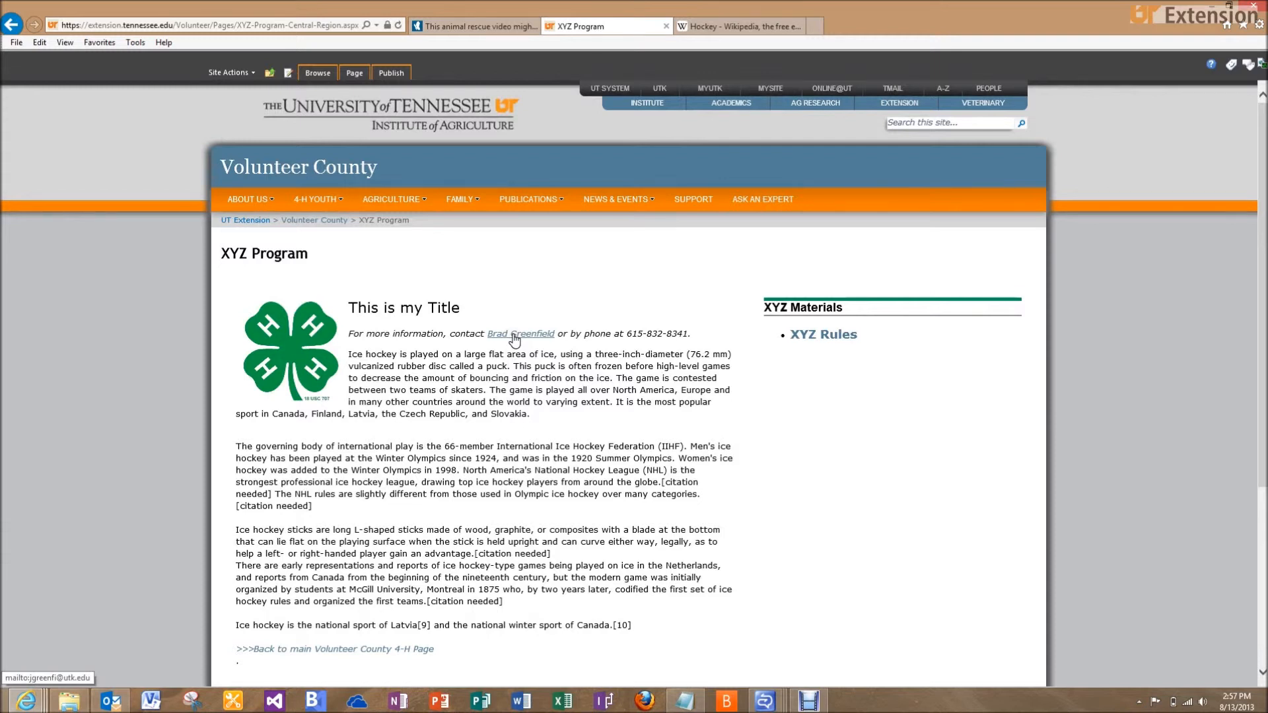
click(785, 332)
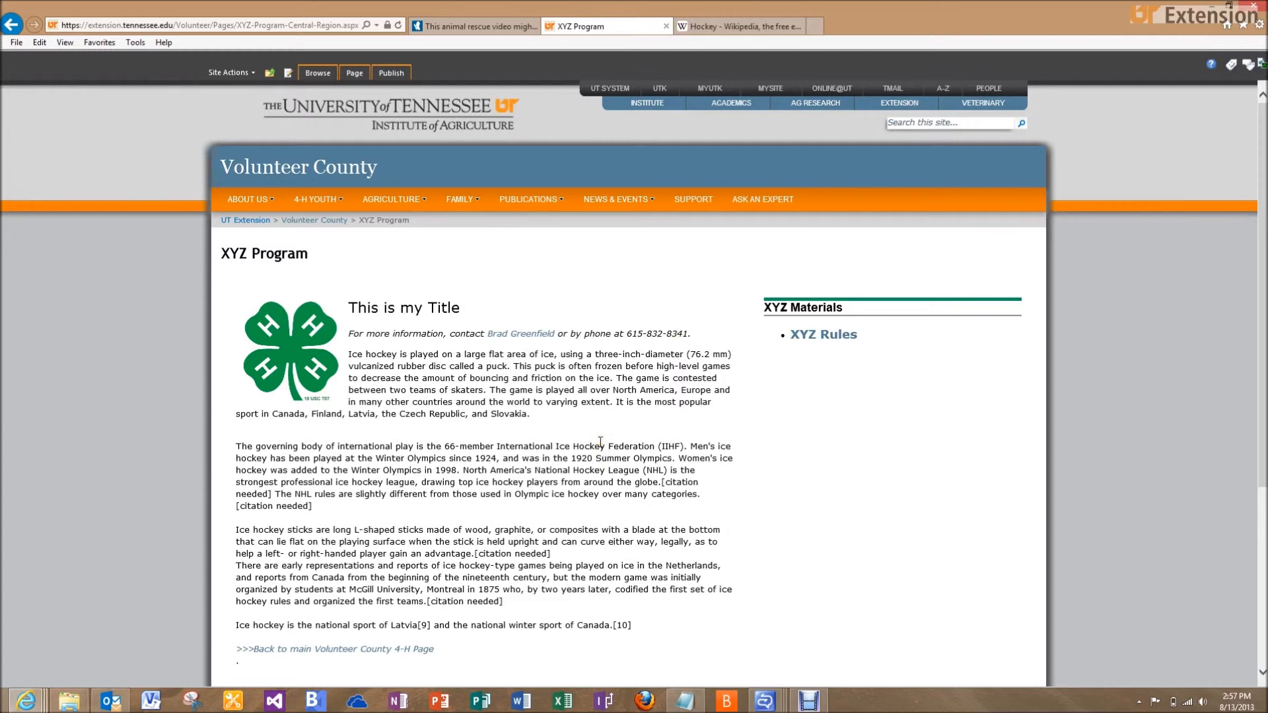
scroll(601, 442, down, 1)
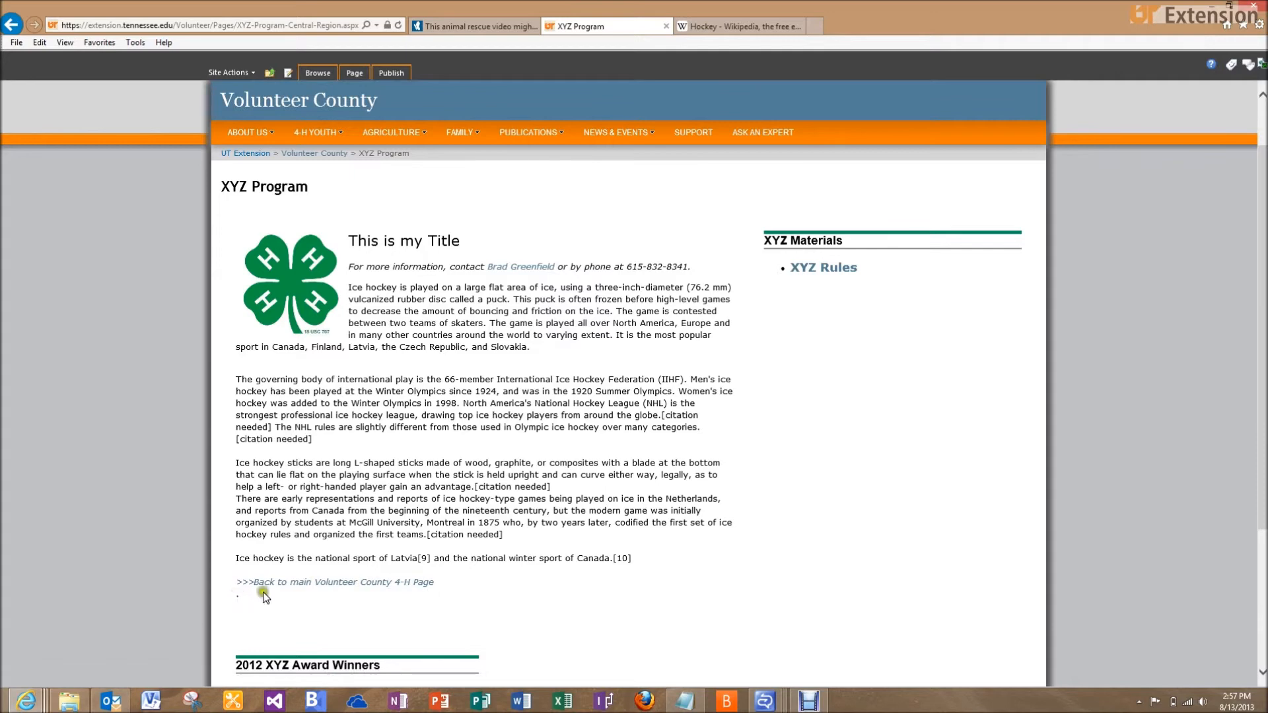
Test the Back link to the Central Region Video Training Page, then return to XYZ Program
click(291, 587)
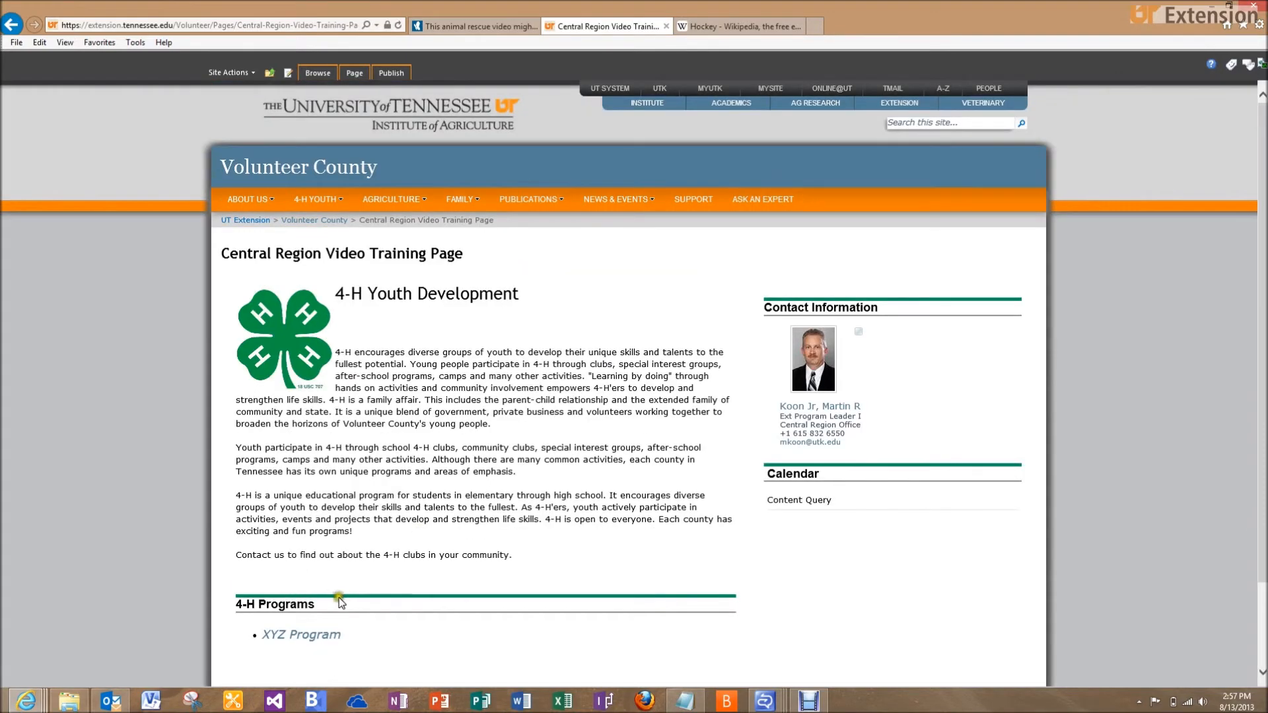
click(304, 635)
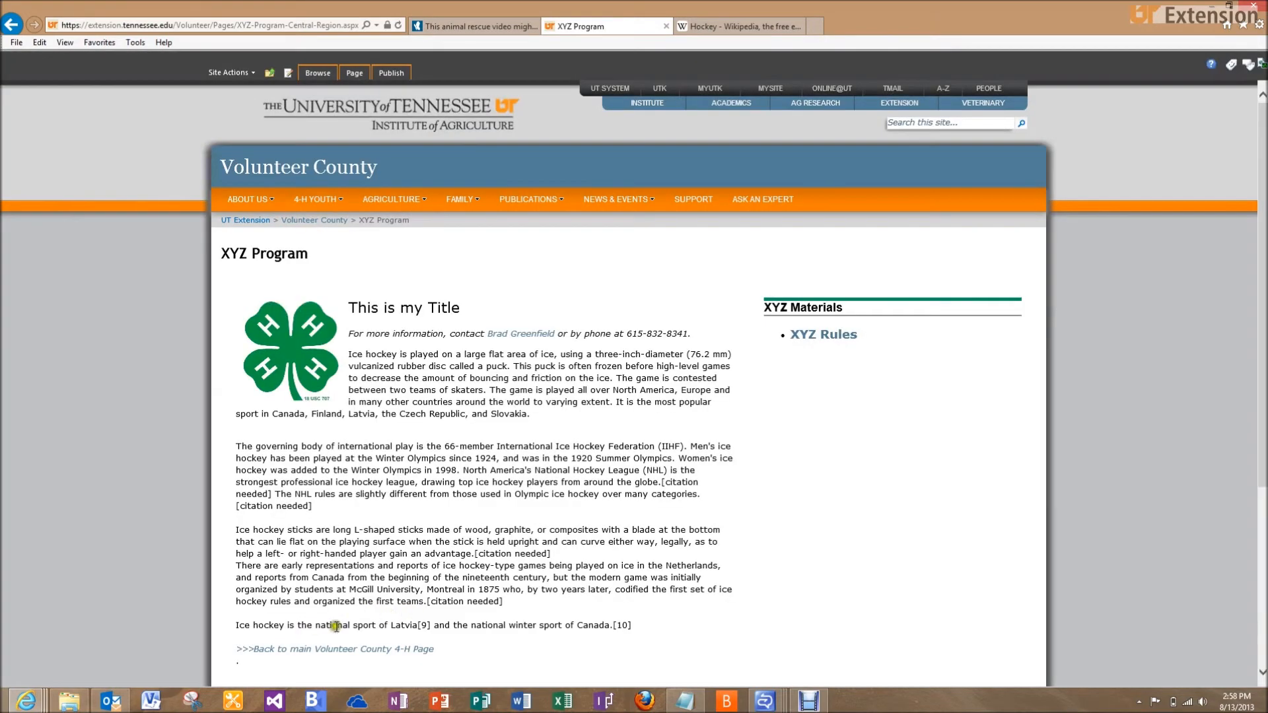
scroll(480, 574, down, 1)
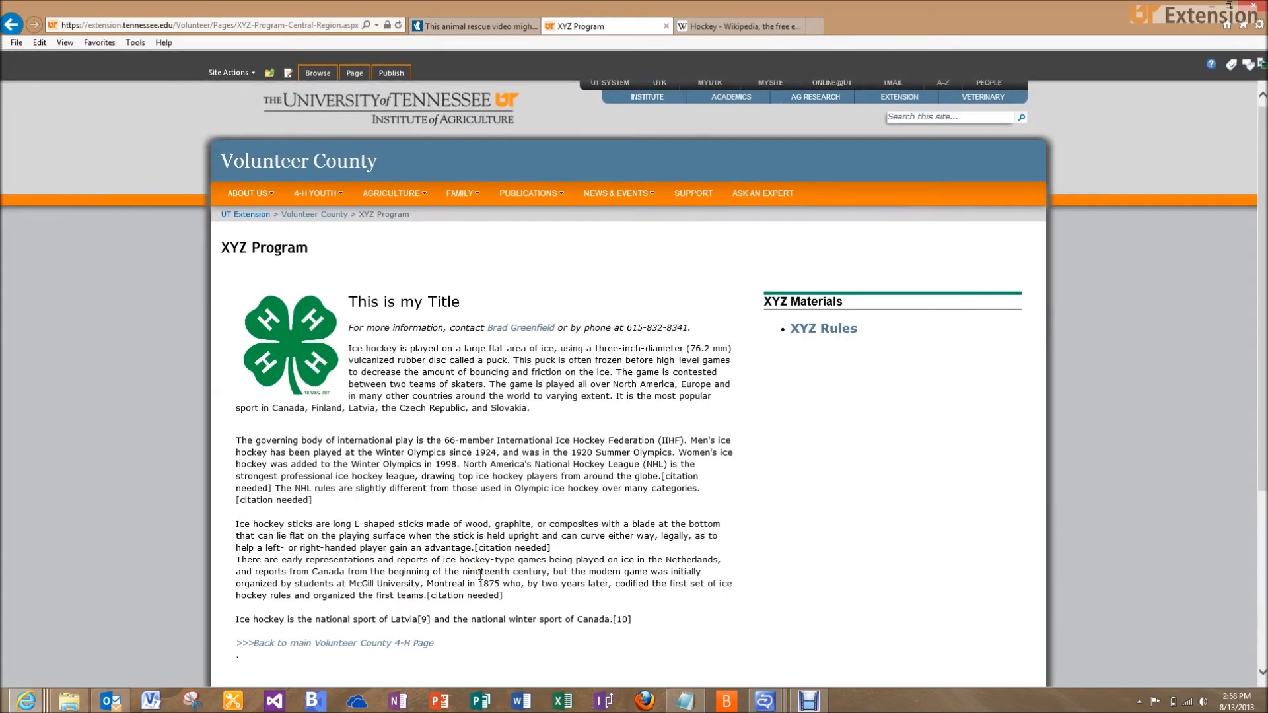
scroll(480, 574, down, 3)
Review the published XYZ Program page and bring up the Debut video-capture program
middle_click(486, 532)
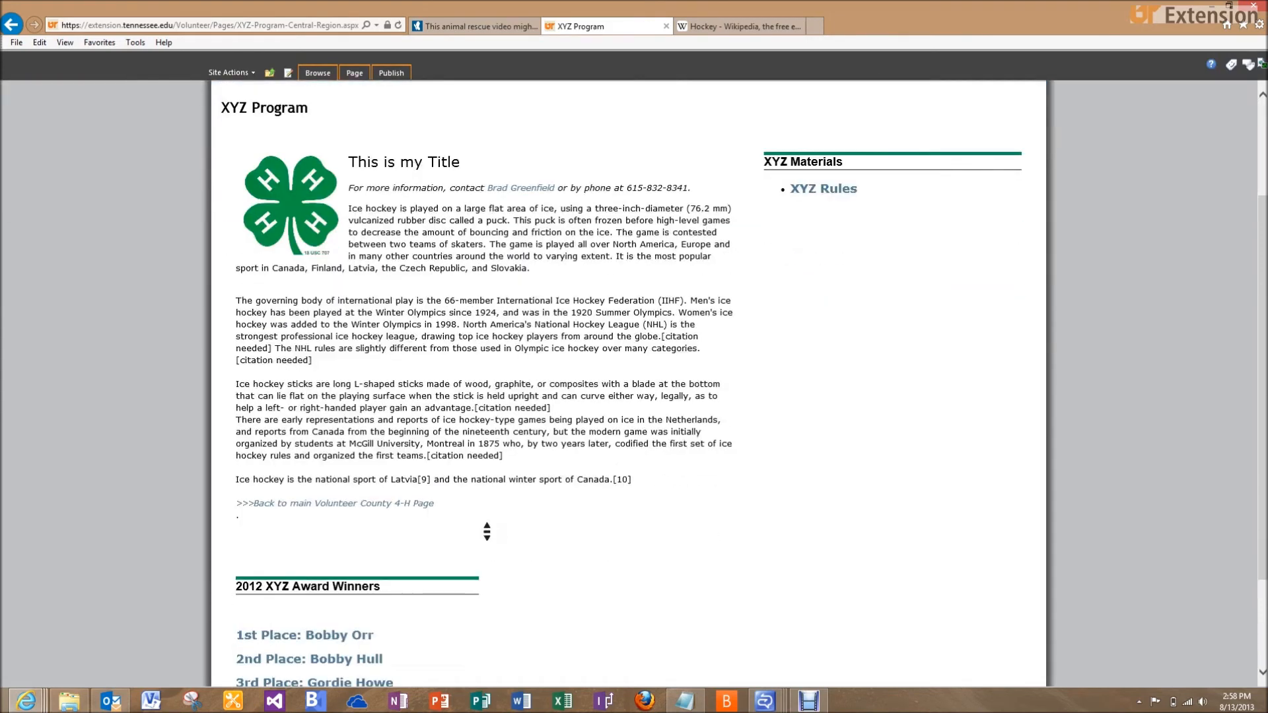
scroll(487, 532, up, 3)
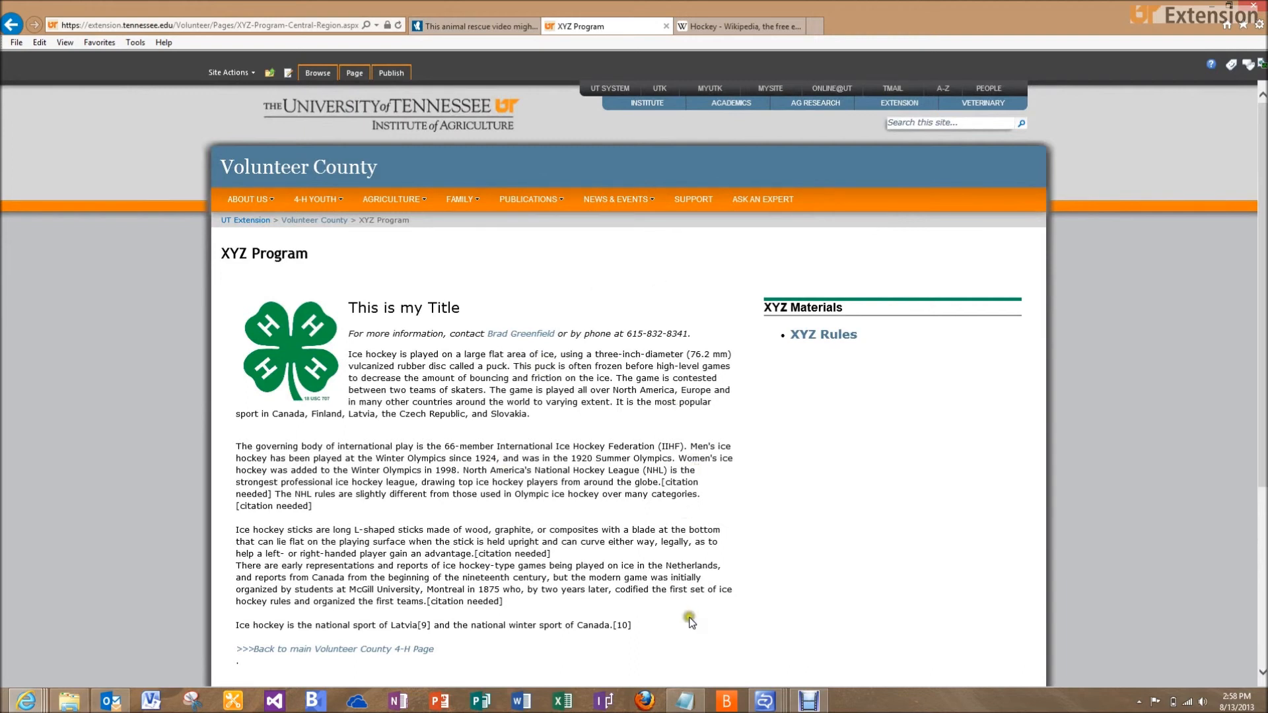
click(809, 701)
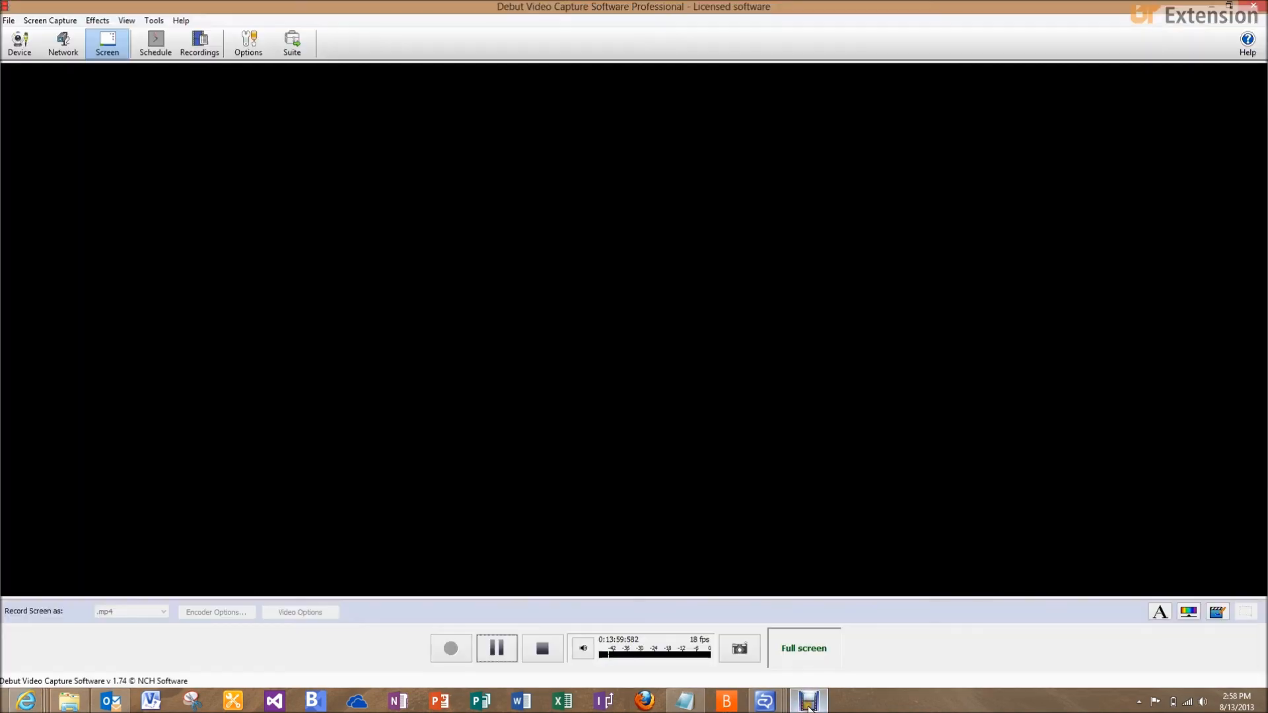